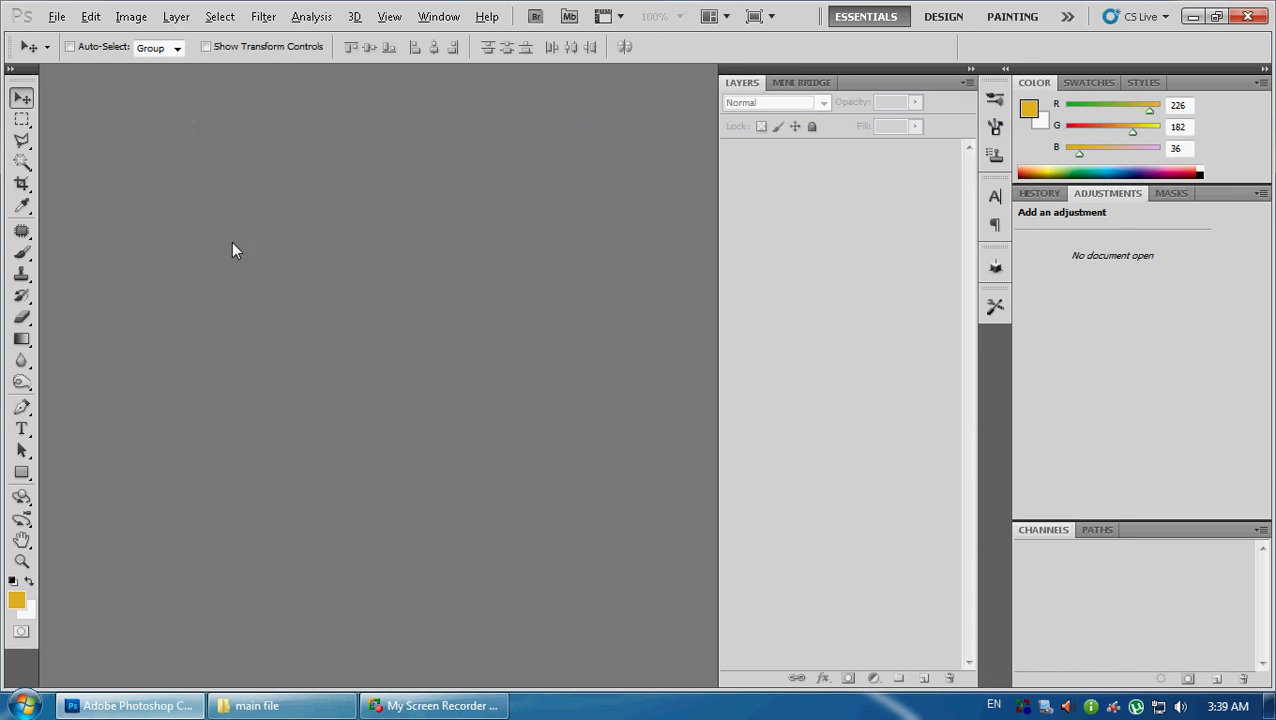
Bring the 'main file' Explorer window forward and open its PSD folder
left_click(285, 706)
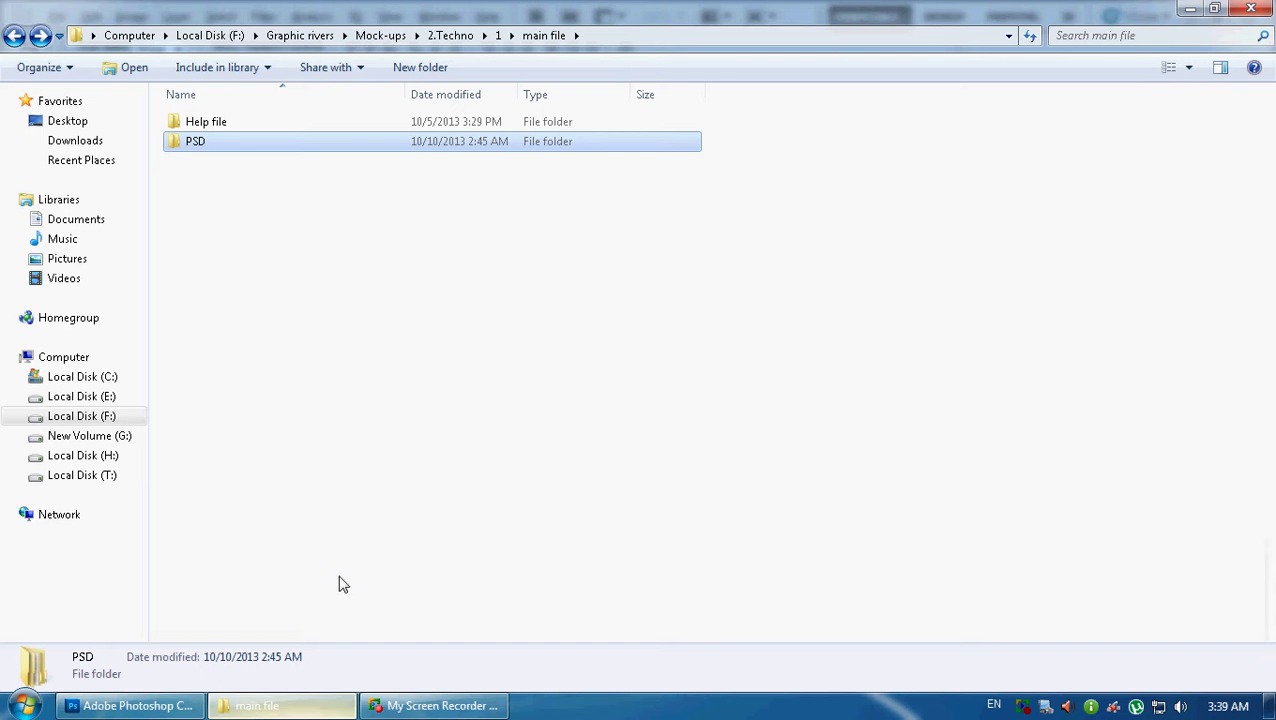
left_click(414, 258)
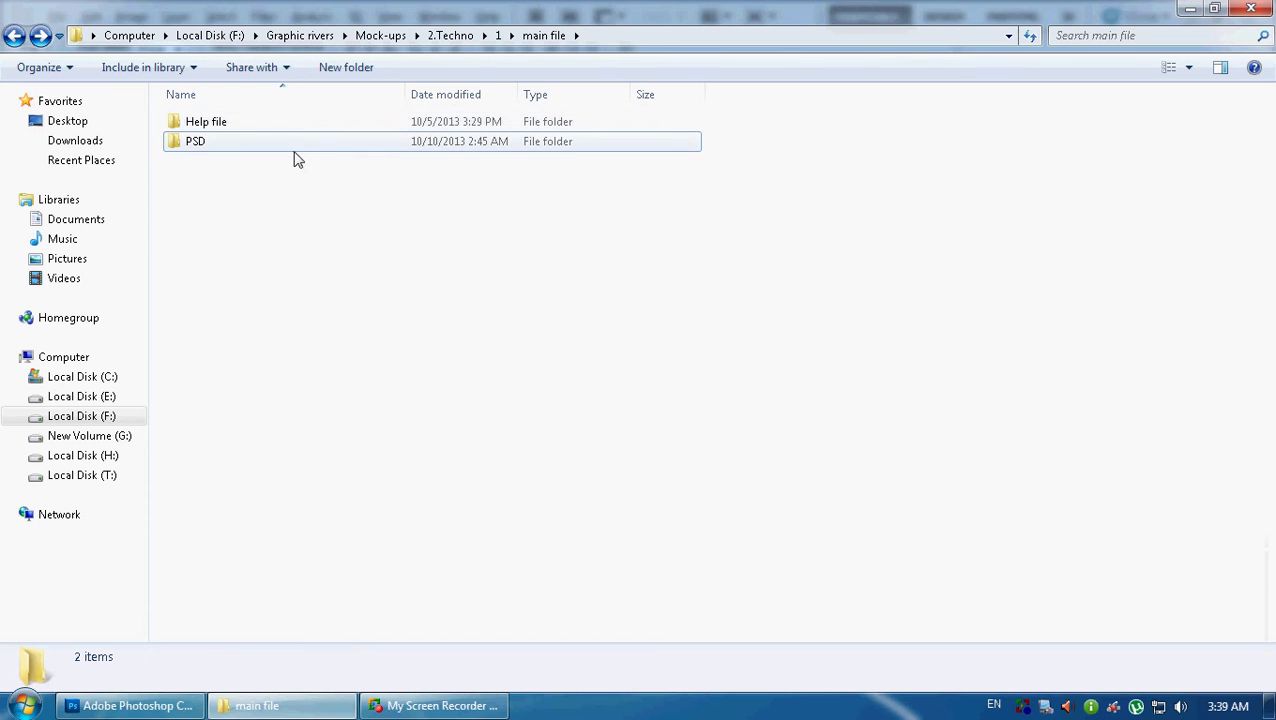
left_click(224, 148)
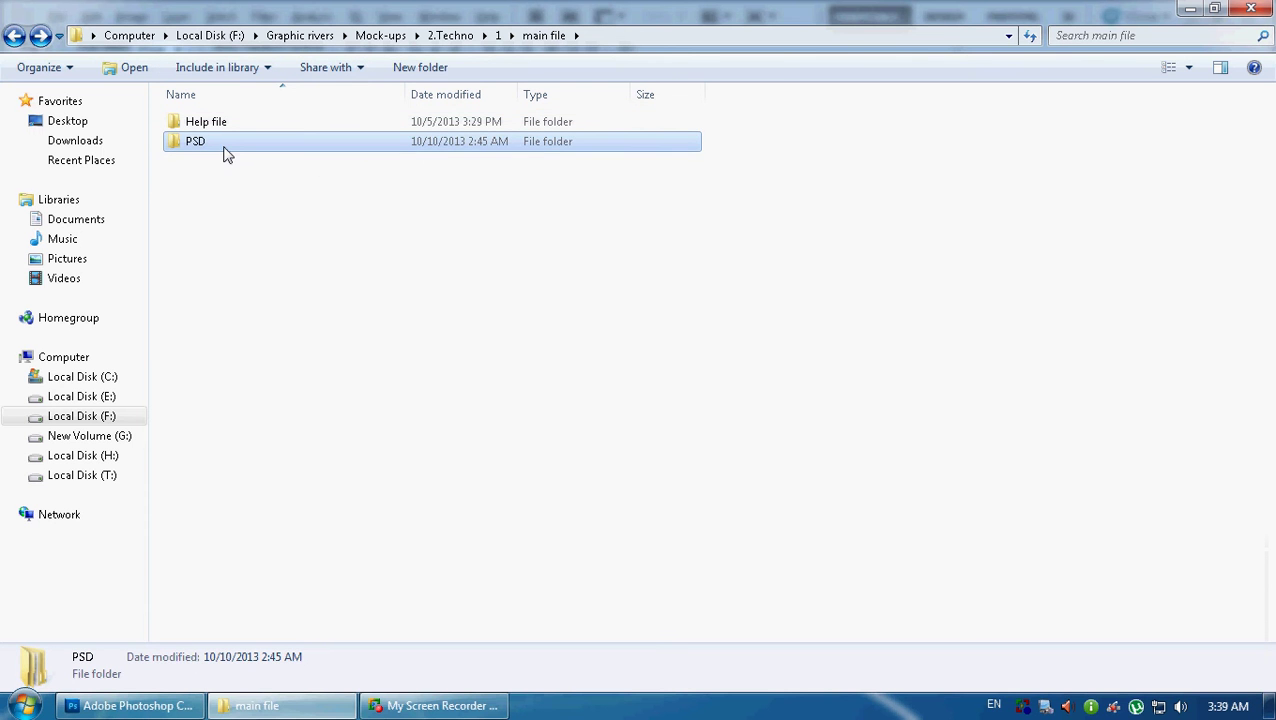
double_click(224, 150)
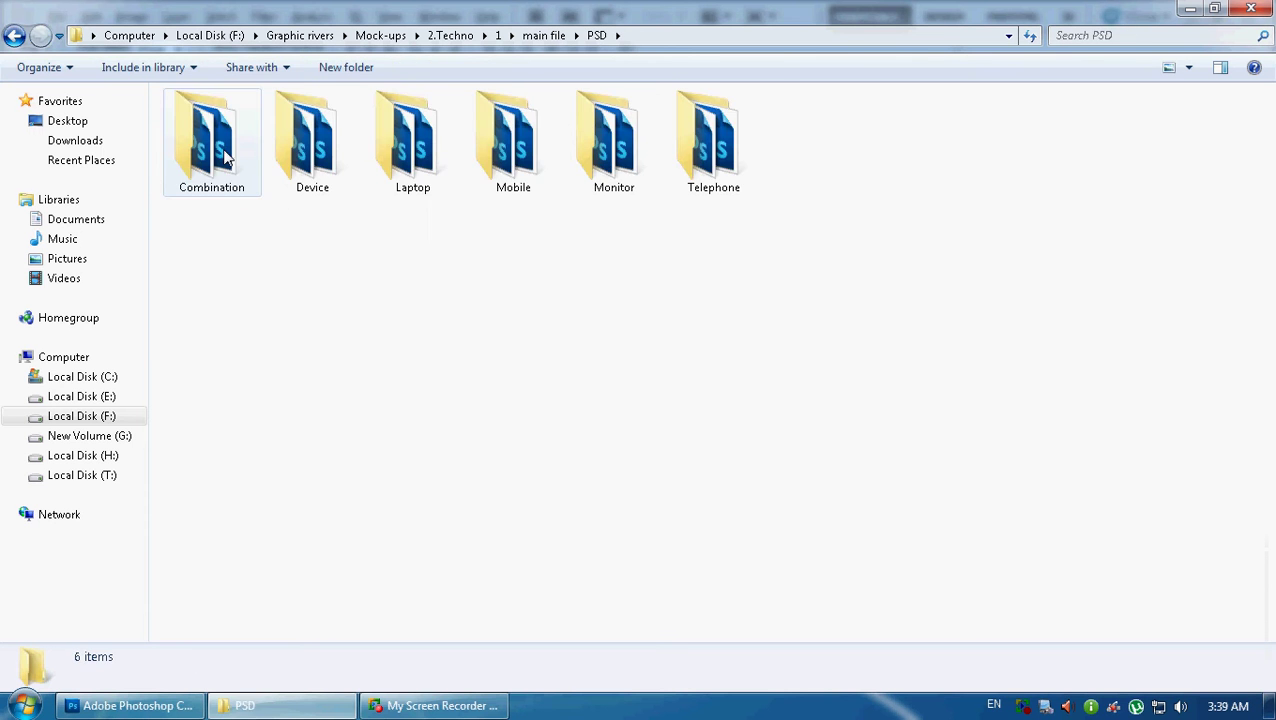
left_click(14, 35)
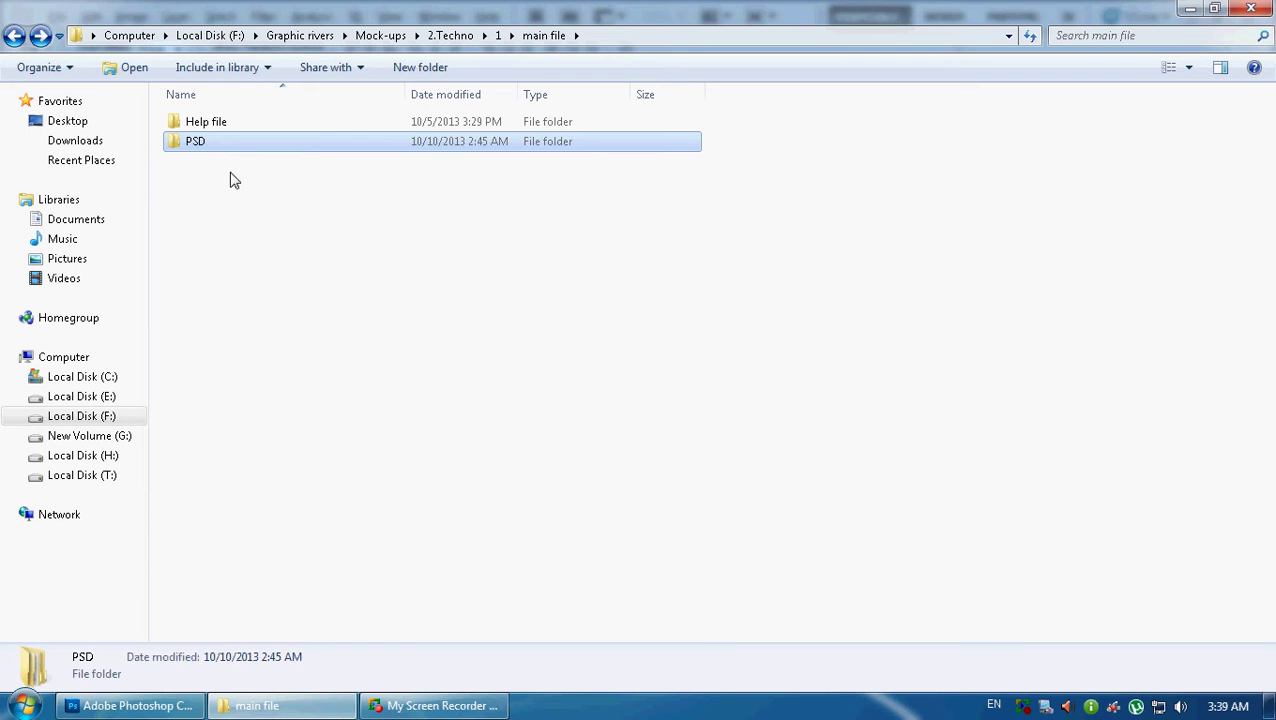
double_click(205, 148)
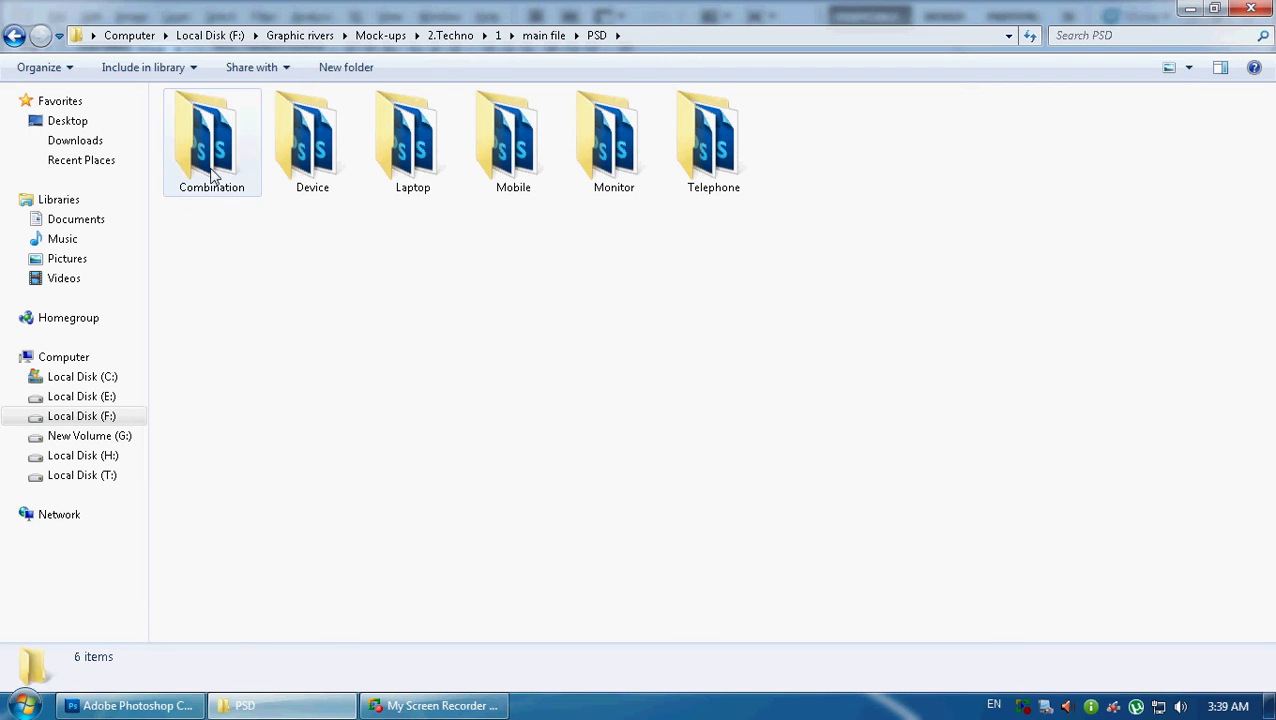
Look inside the Combination folder, then open the Device folder and select Device_front.psd
double_click(211, 175)
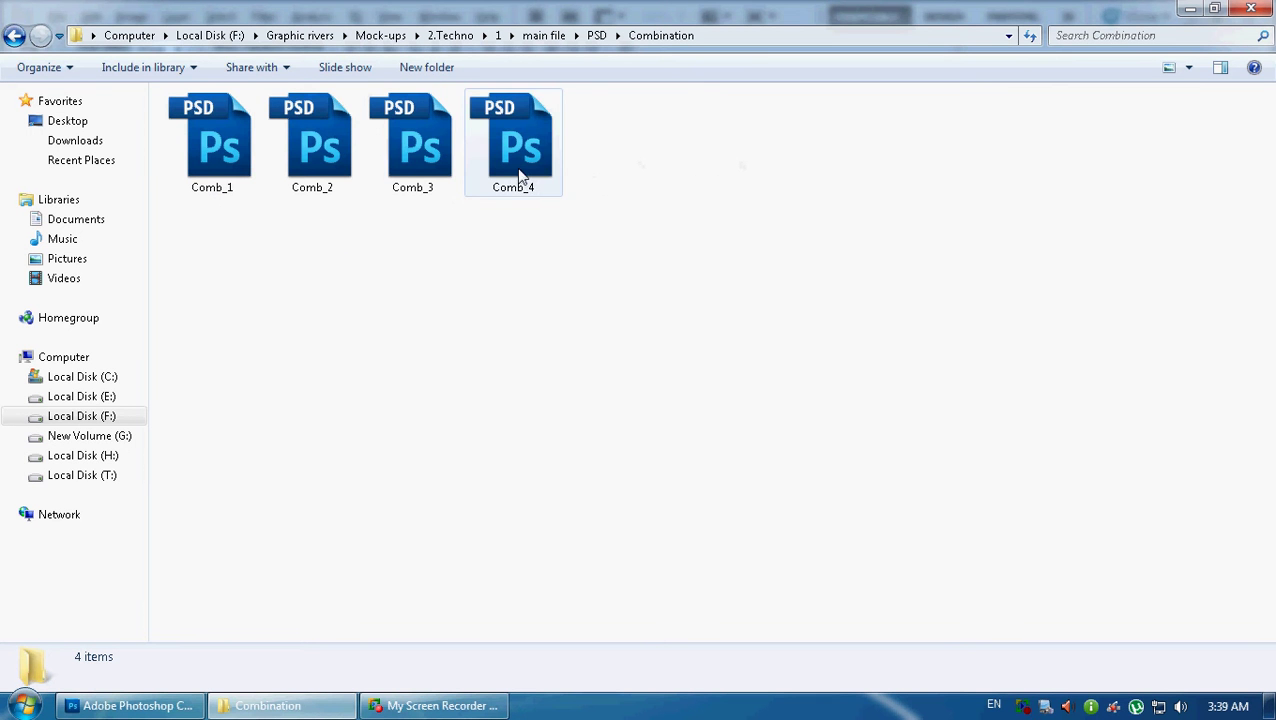
left_click(14, 35)
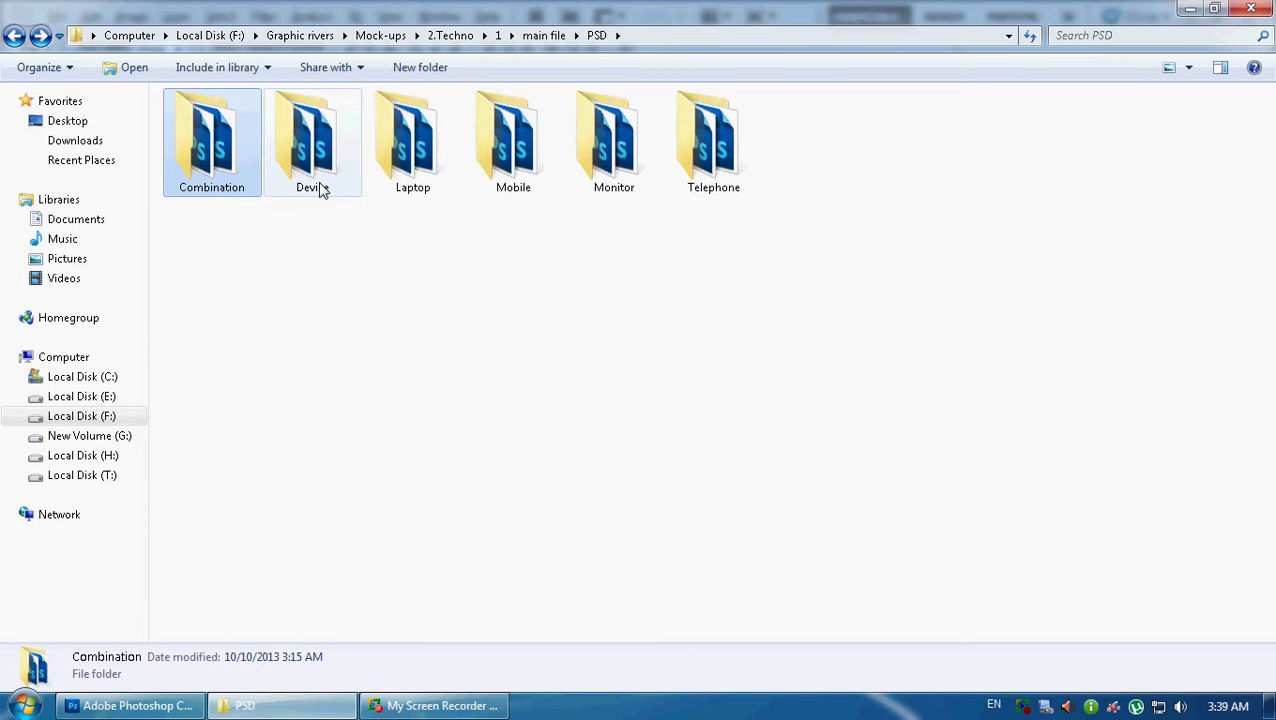
double_click(203, 152)
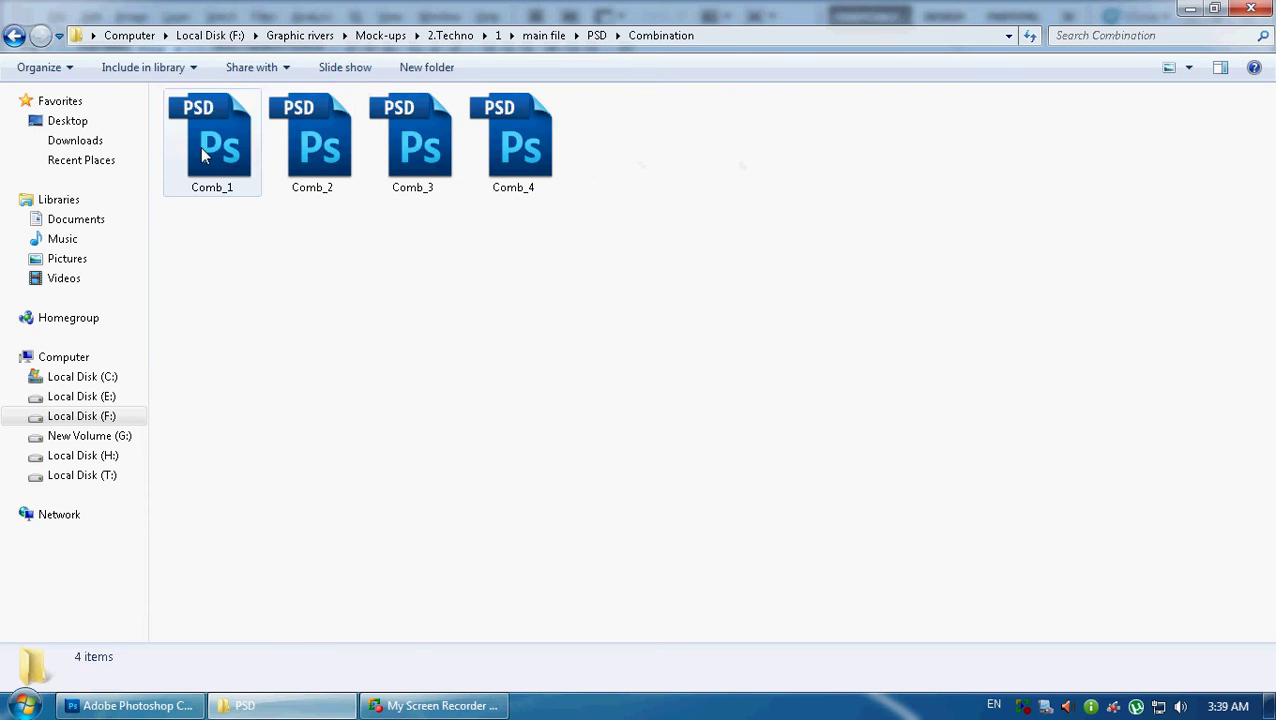
left_click(13, 38)
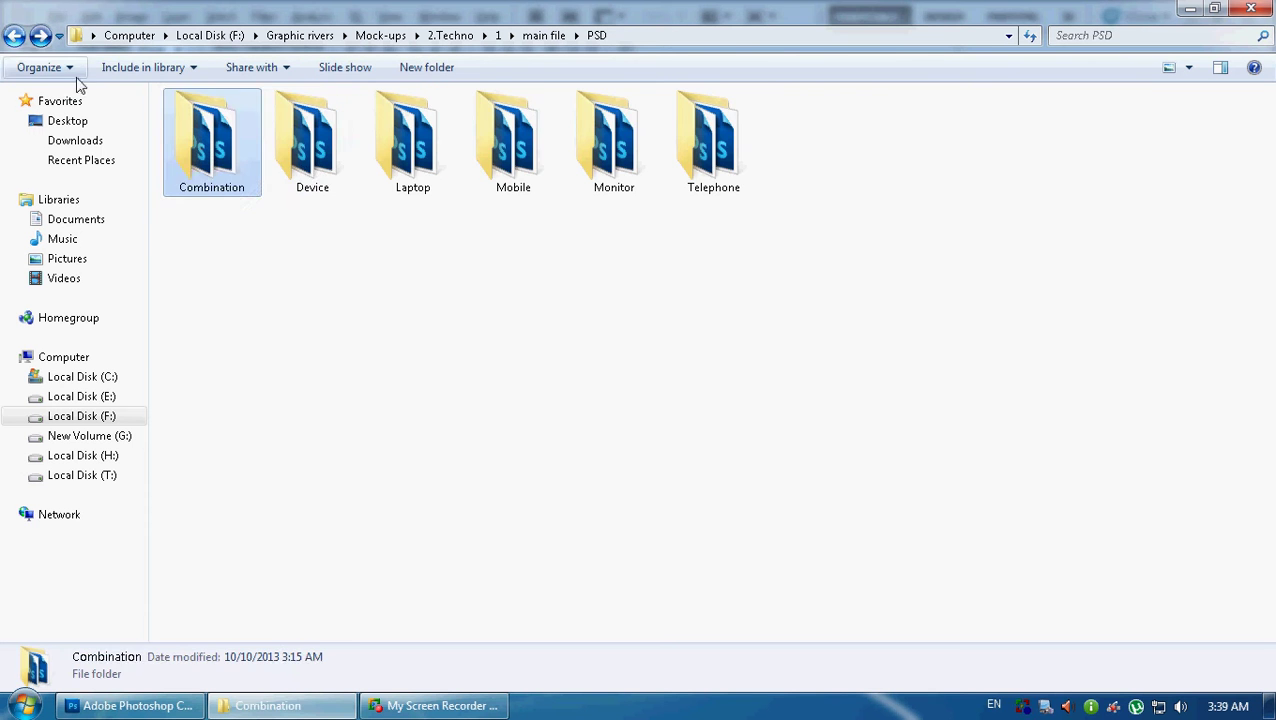
double_click(310, 145)
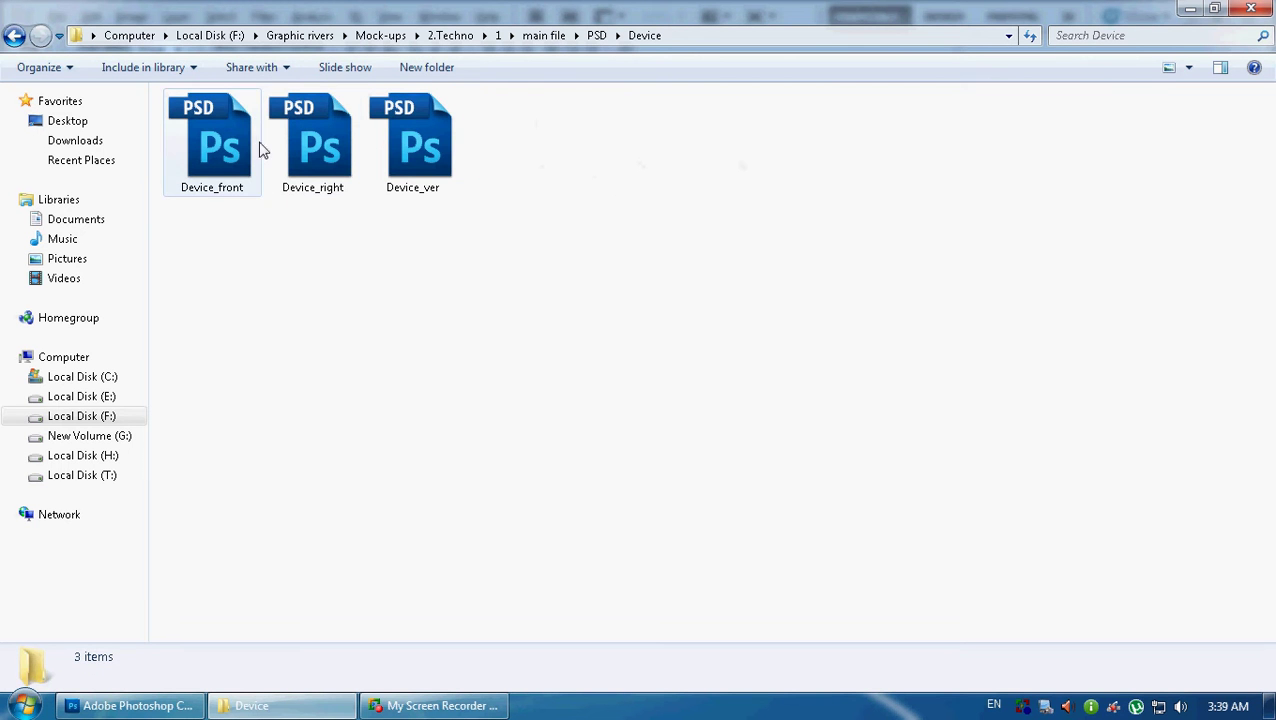
left_click(232, 158)
Open Device_front.psd in Photoshop and zoom the canvas with the scroll wheel
double_click(232, 158)
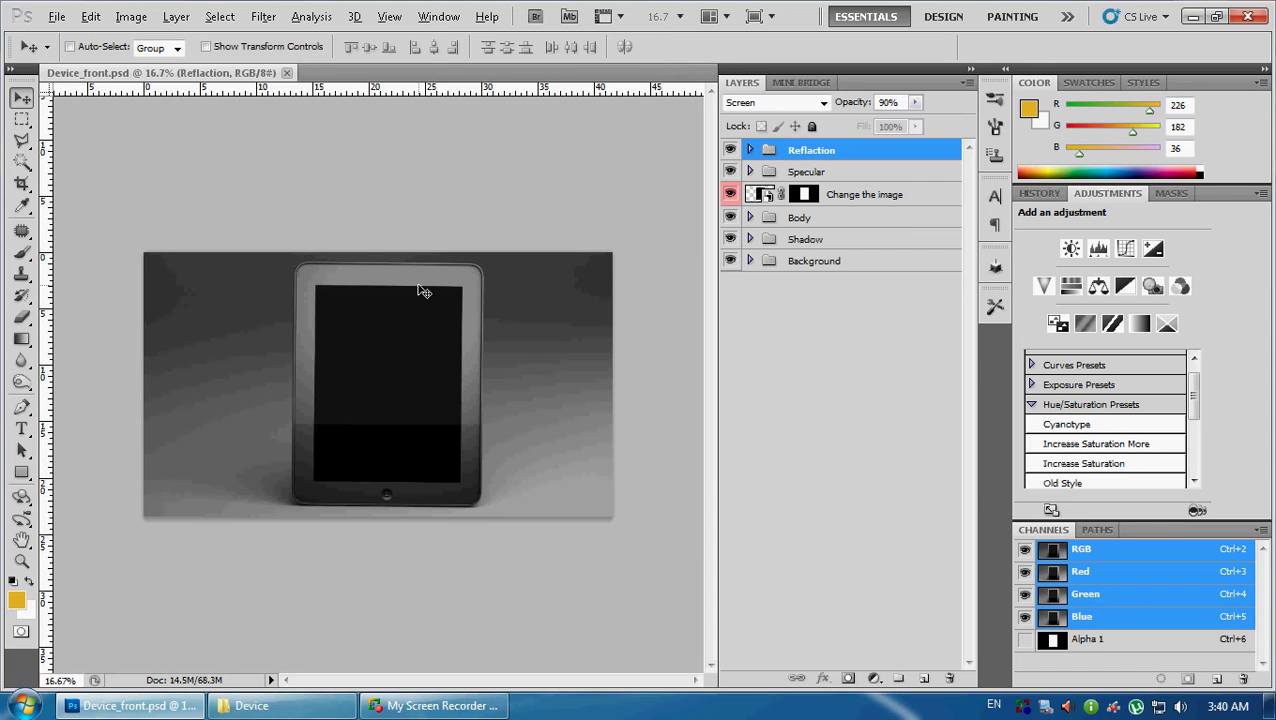
scroll(290, 421, "up", 1)
scroll(473, 353, "up", 1)
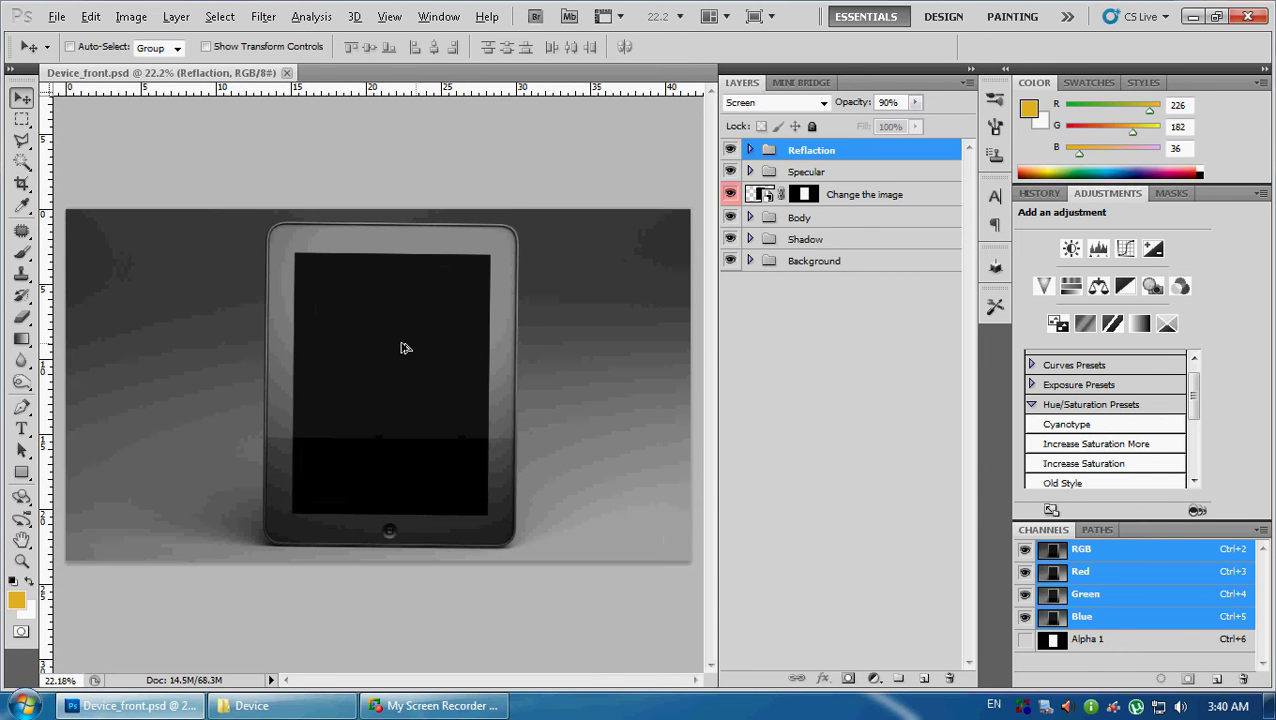
scroll(400, 347, "down", 1)
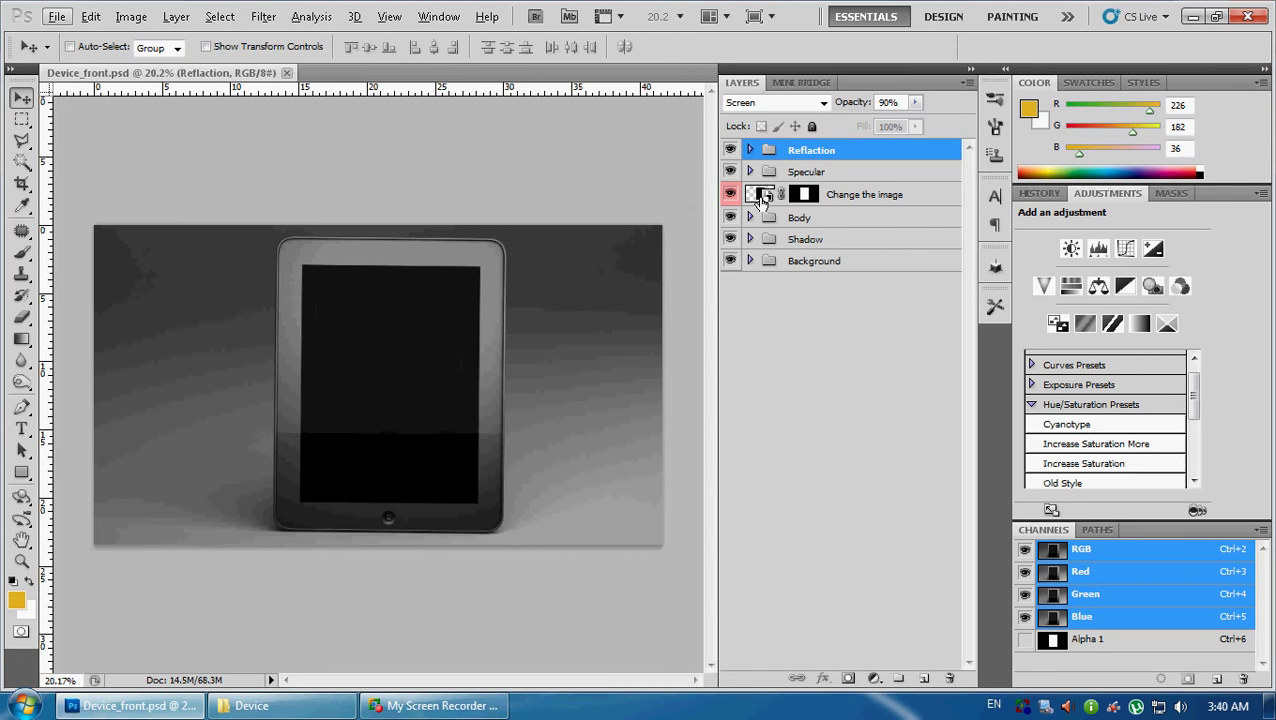
Open the 'Change the image' smart object and set a blue #5c6ff8 brush colour
double_click(762, 195)
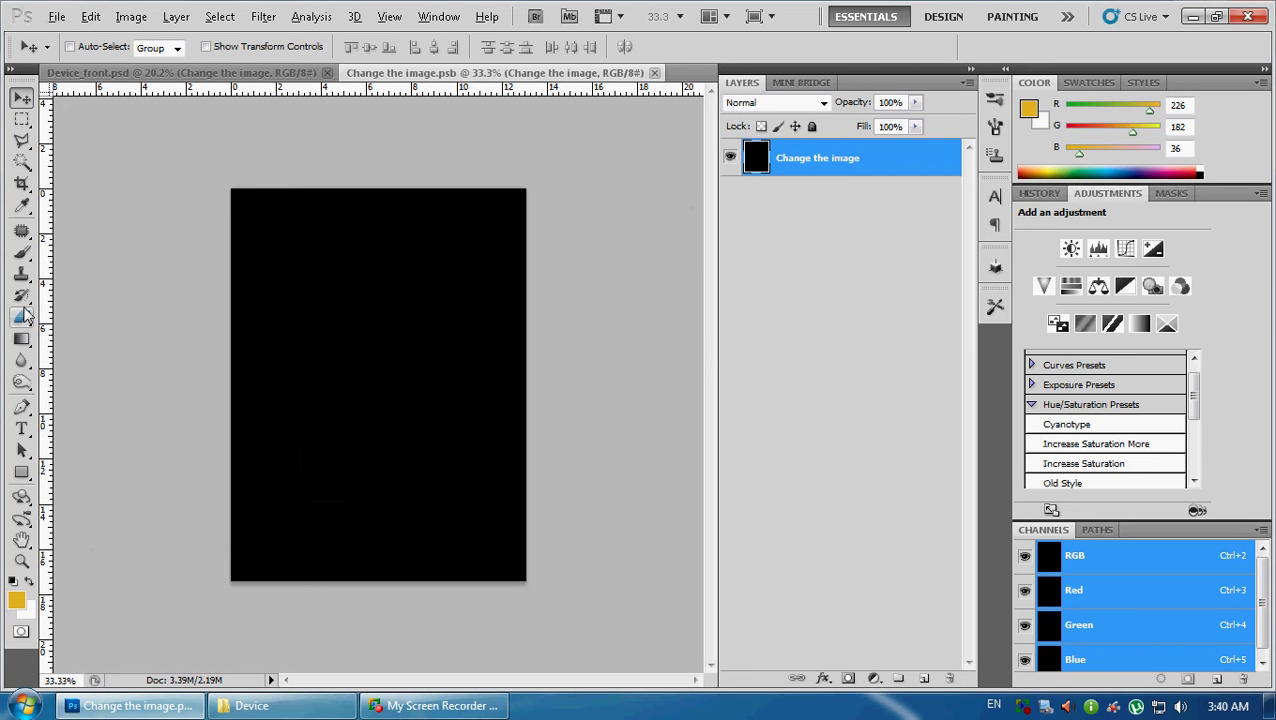
key("b")
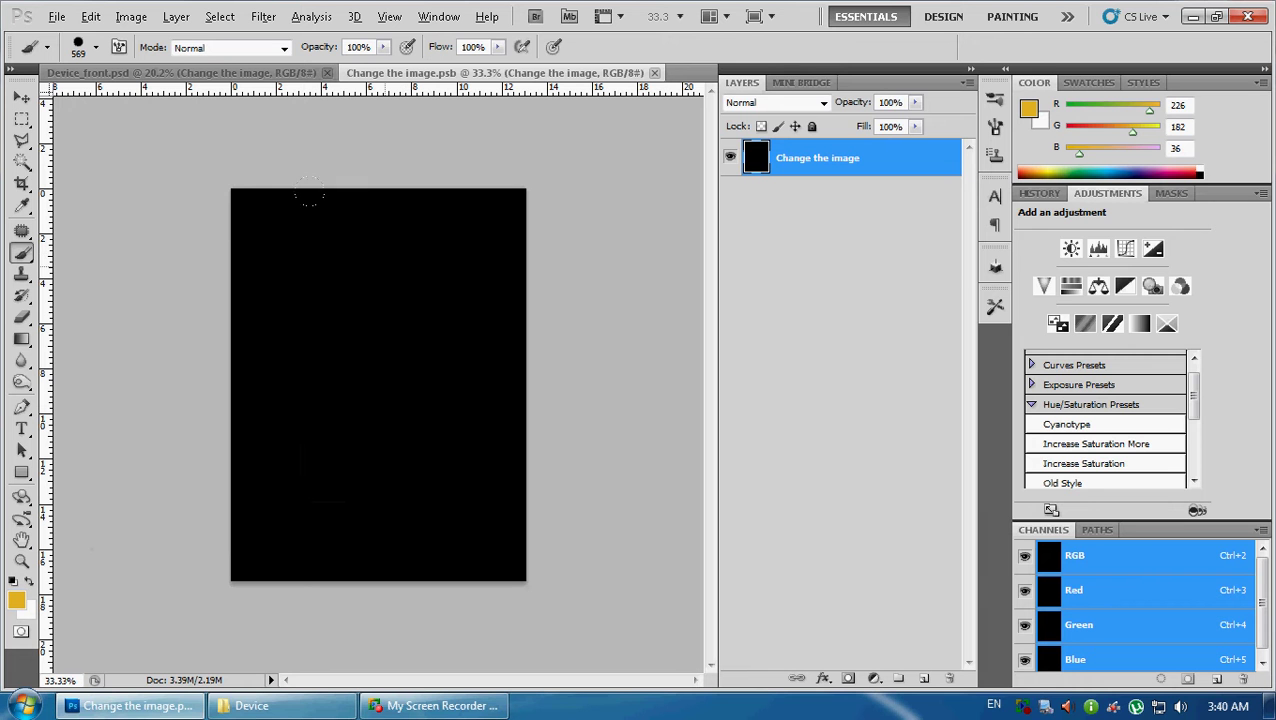
left_click(16, 600)
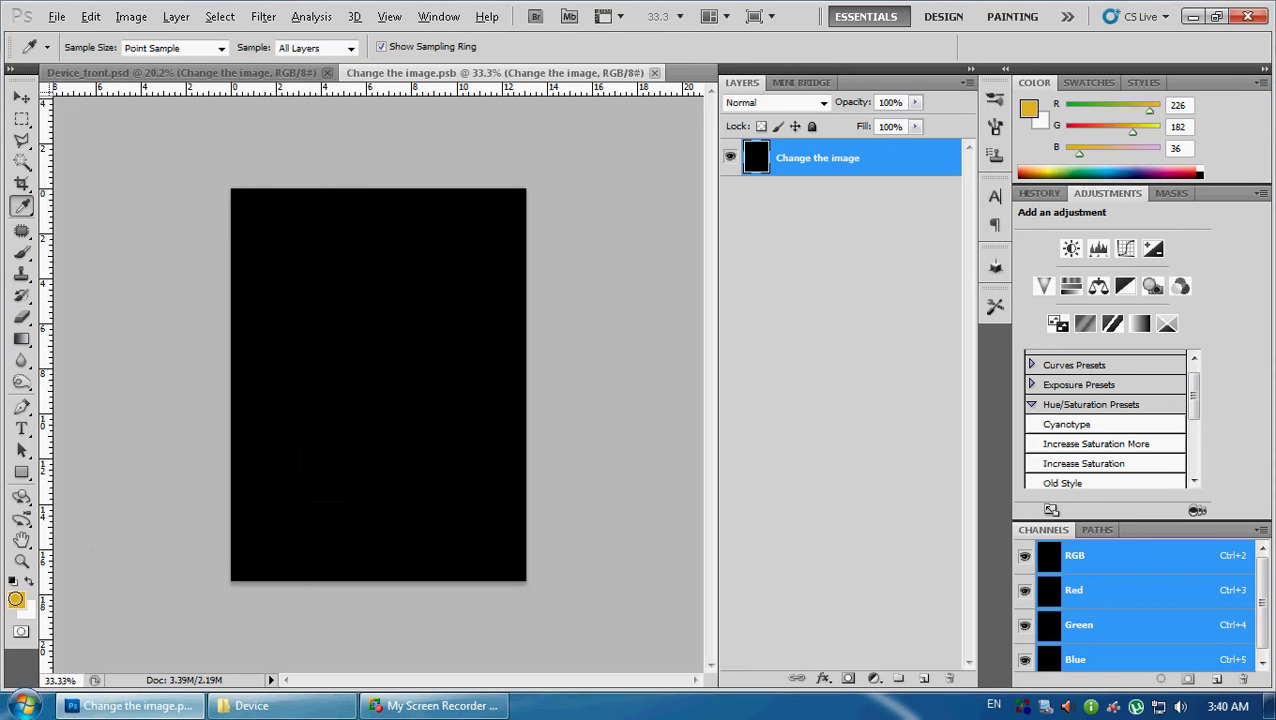
mouse_move(917, 316)
left_mouse_down()
mouse_move(1051, 318)
mouse_move(1100, 283)
mouse_move(1100, 364)
left_mouse_up()
mouse_move(1050, 312)
left_mouse_down()
mouse_move(973, 287)
mouse_move(990, 286)
left_mouse_up()
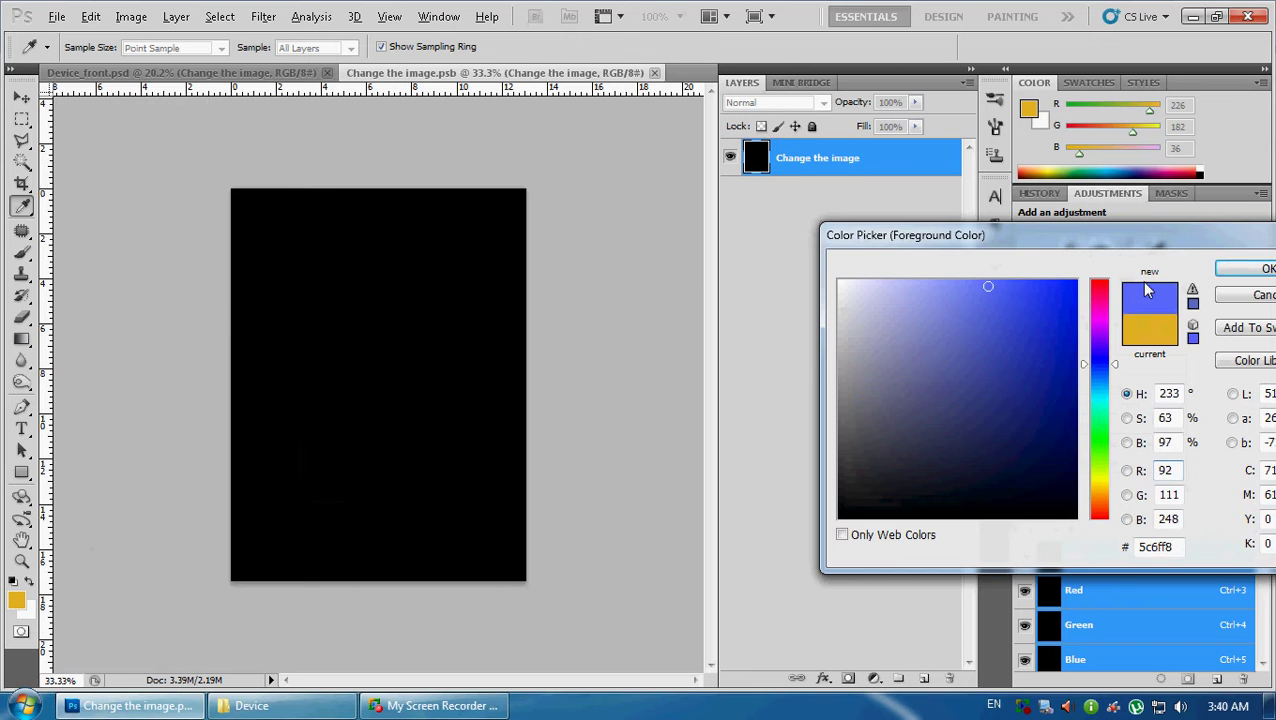
left_click(1248, 269)
Paint the whole smart object canvas blue and close it so the mockup updates
left_click_drag(480, 280, 378, 252)
mouse_move(171, 177)
left_mouse_down()
mouse_move(400, 420)
mouse_move(420, 530)
mouse_move(510, 560)
left_mouse_up()
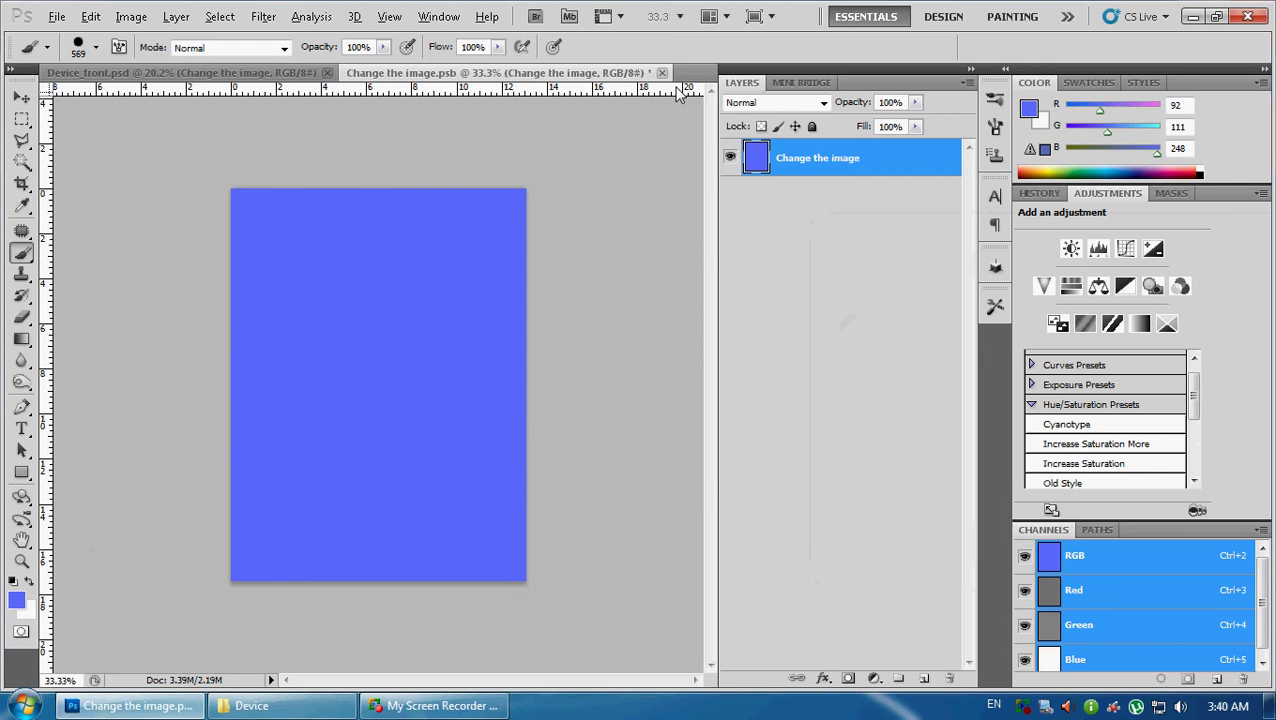
left_click(57, 17)
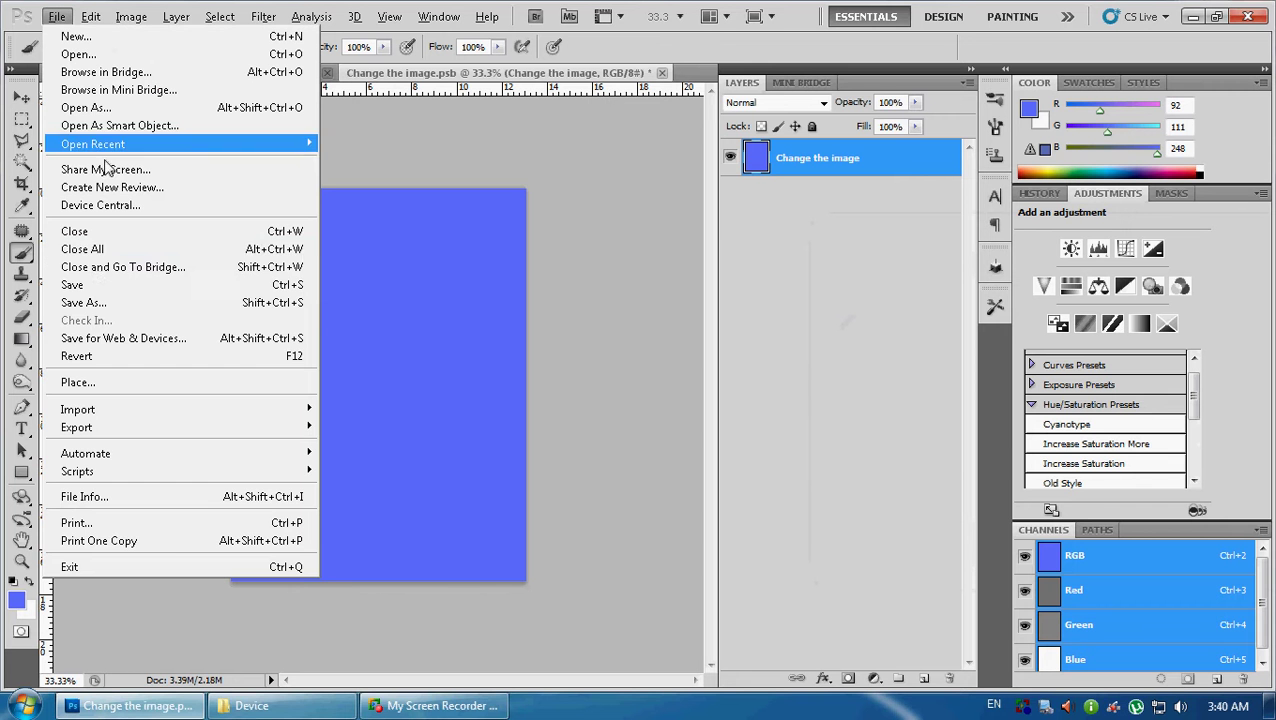
left_click(93, 251)
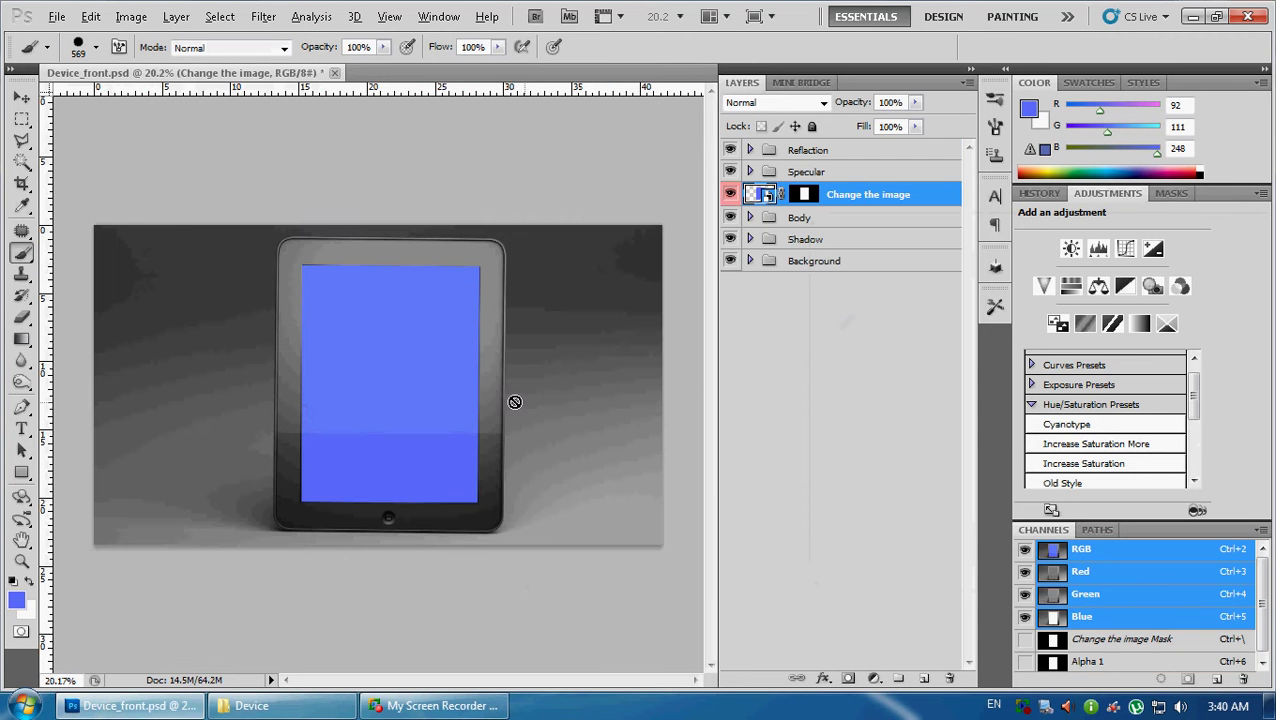
Adjust the Reflaction group's Curves point, ending at input 128, output 97, then collapse the group
scroll(333, 399, "up", 1)
scroll(396, 296, "up", 2)
scroll(385, 160, "up", 2)
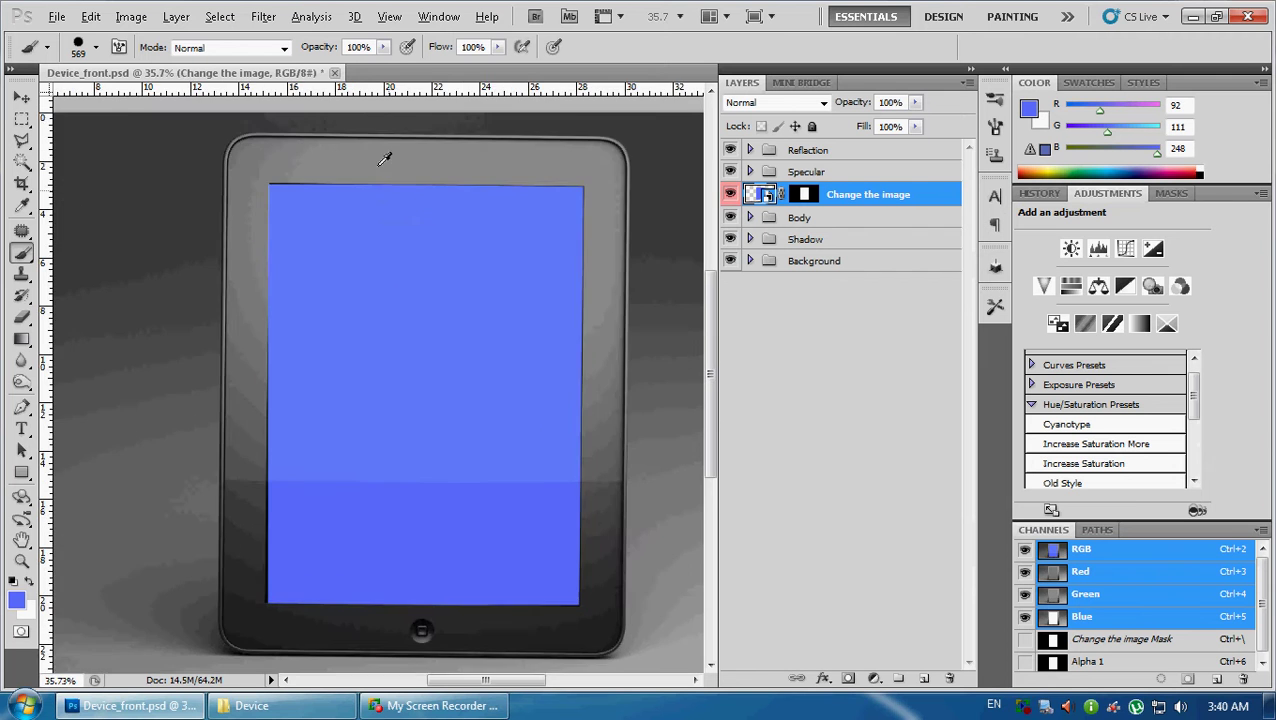
scroll(384, 160, "down", 1)
scroll(584, 199, "down", 2)
scroll(564, 213, "down", 1)
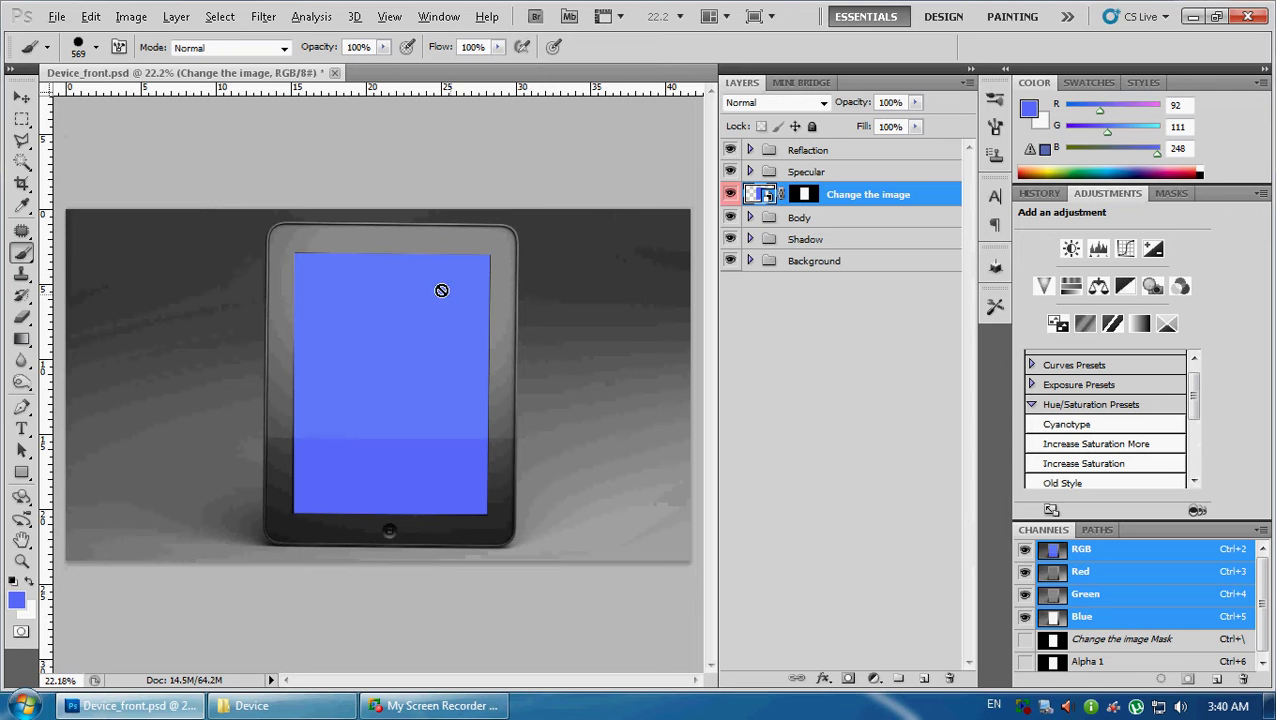
left_click(749, 150)
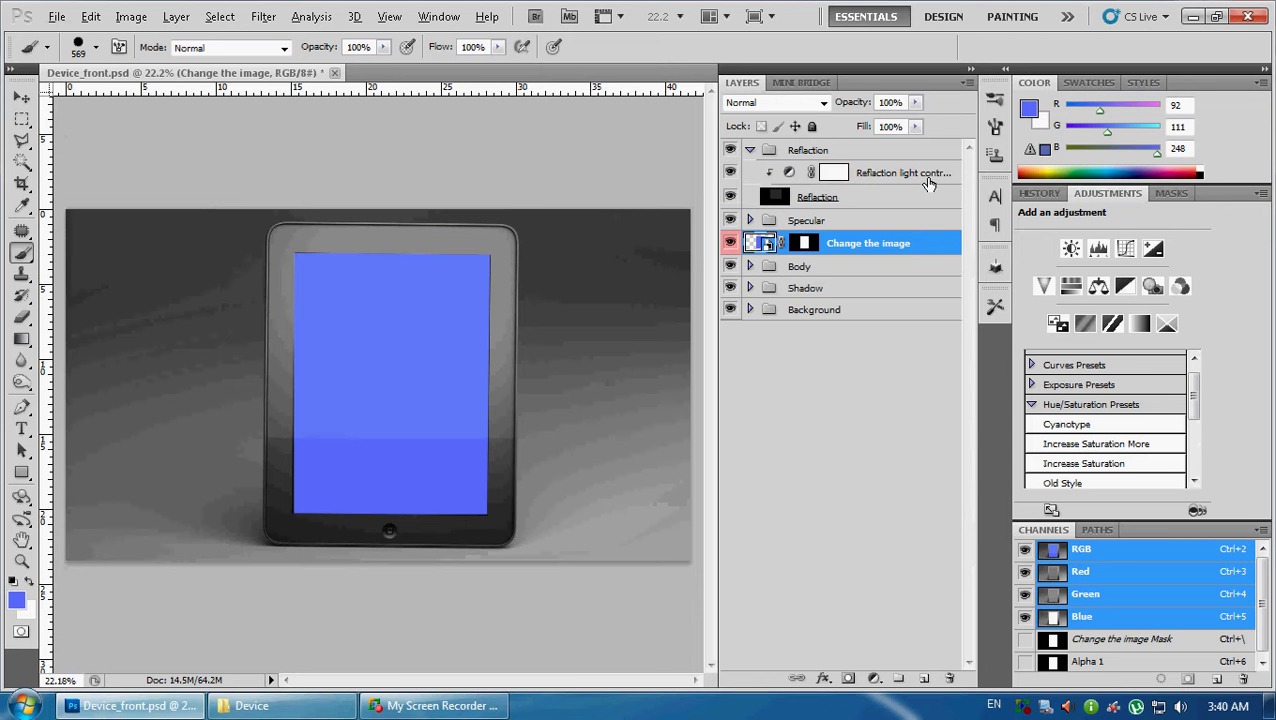
left_click(877, 176)
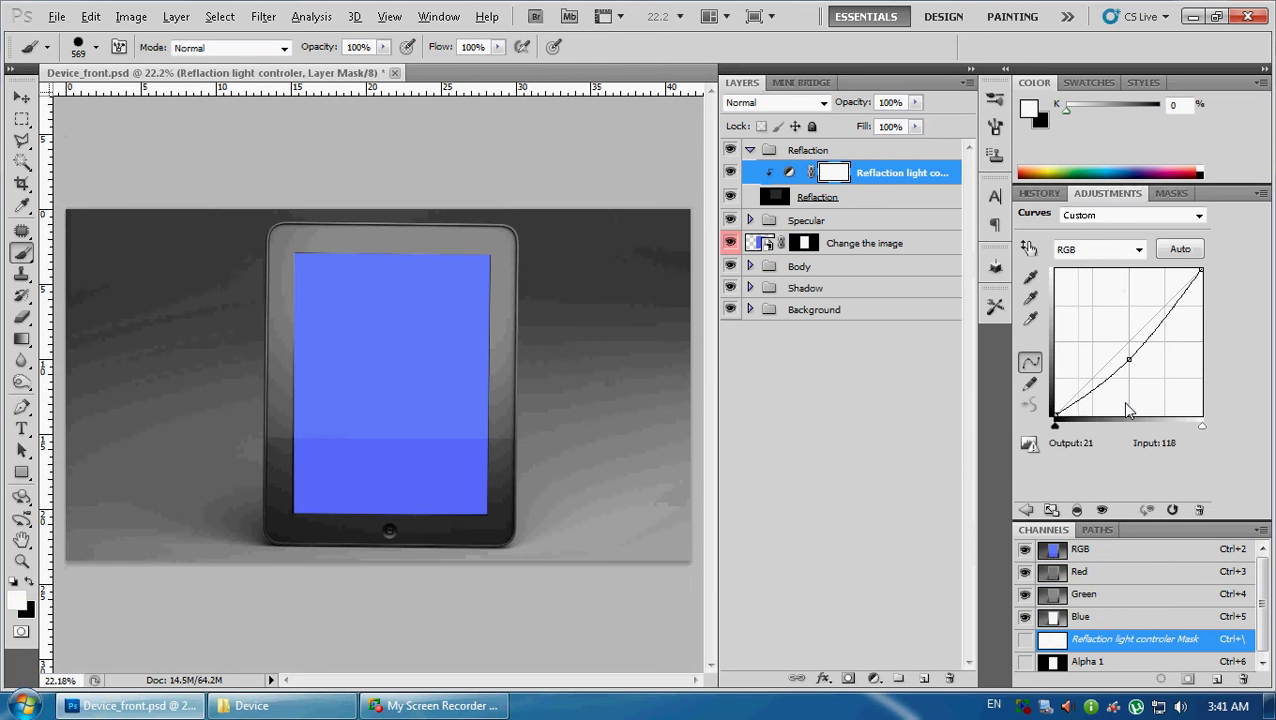
left_click_drag(1129, 361, 1124, 358)
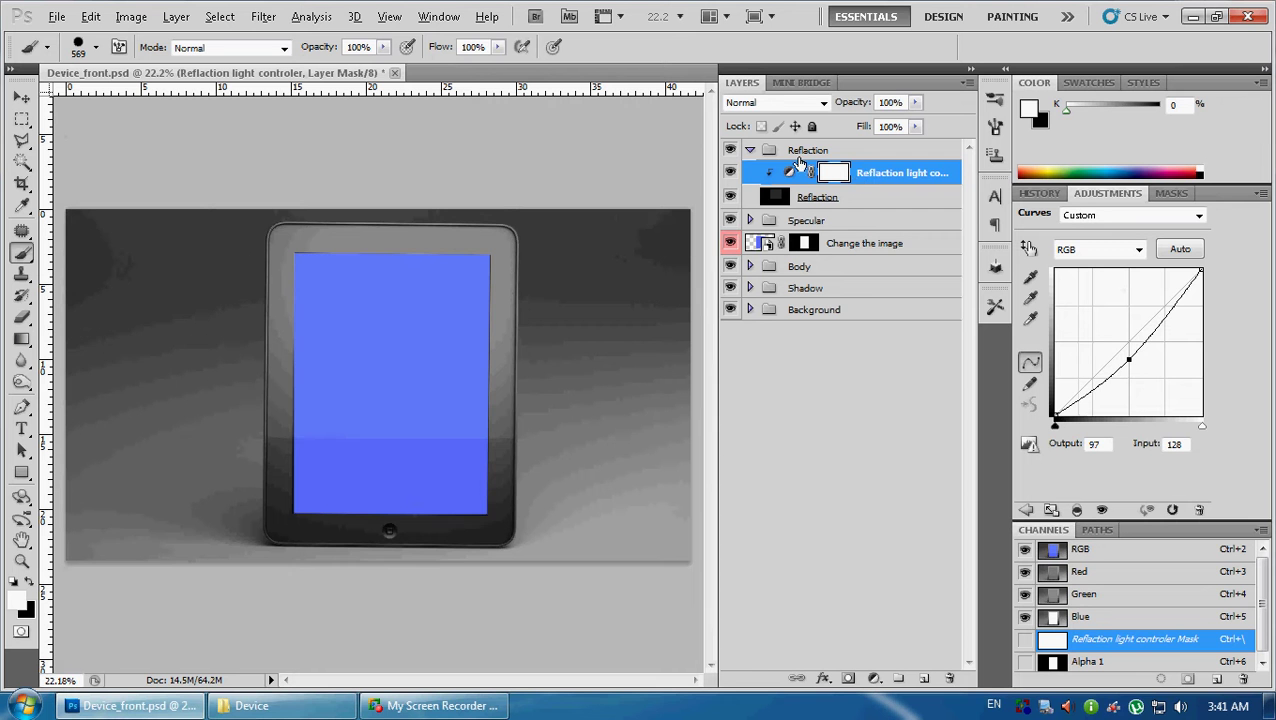
mouse_move(1129, 358)
left_mouse_down()
mouse_move(1088, 343)
mouse_move(1153, 369)
left_mouse_up()
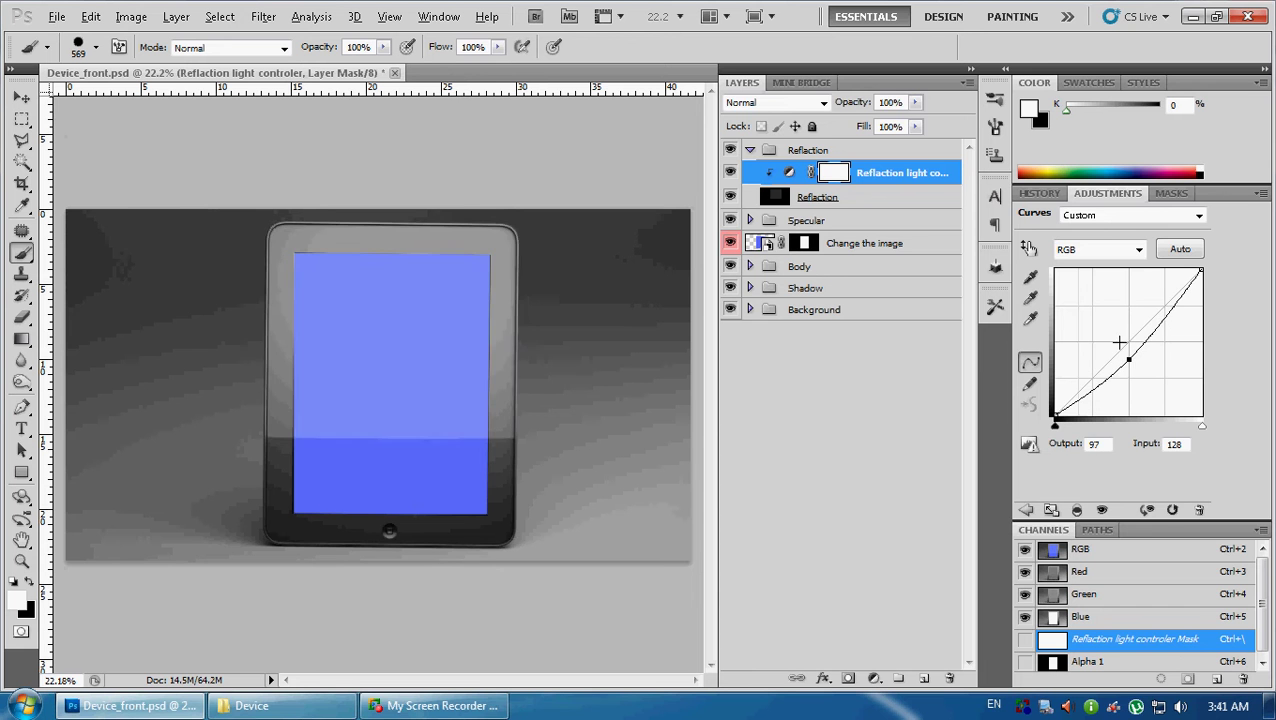
left_click_drag(1153, 369, 1128, 359)
left_click(751, 150)
Toggle the Reflaction group and Specular_body layer and zoom in to compare the tablet bezel
left_click(730, 150)
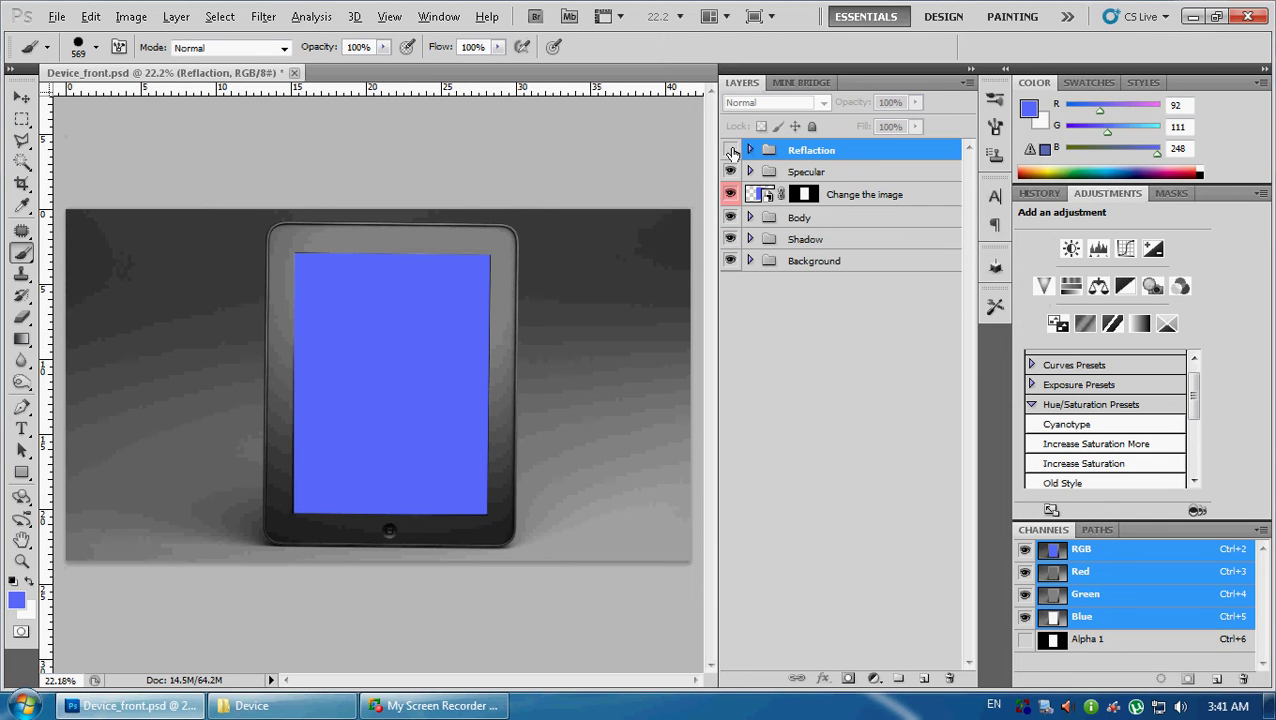
left_click(730, 150)
left_click(746, 168)
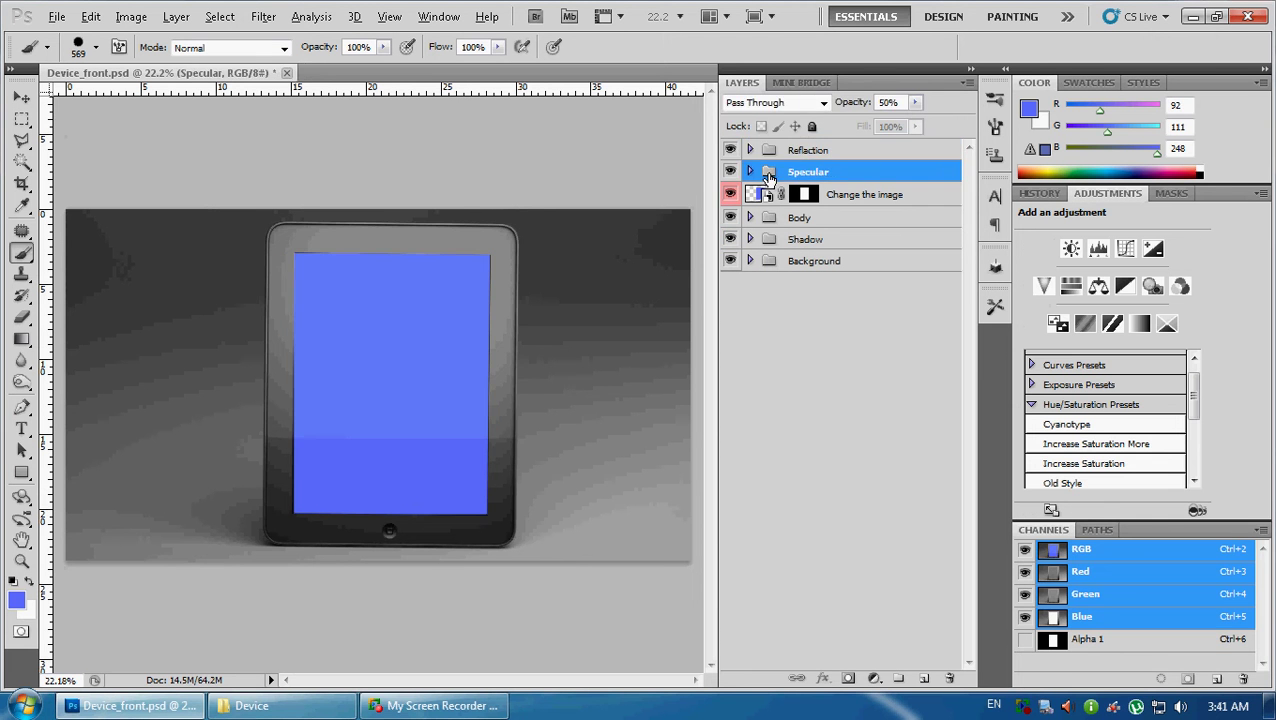
left_click(750, 172)
left_click(848, 196)
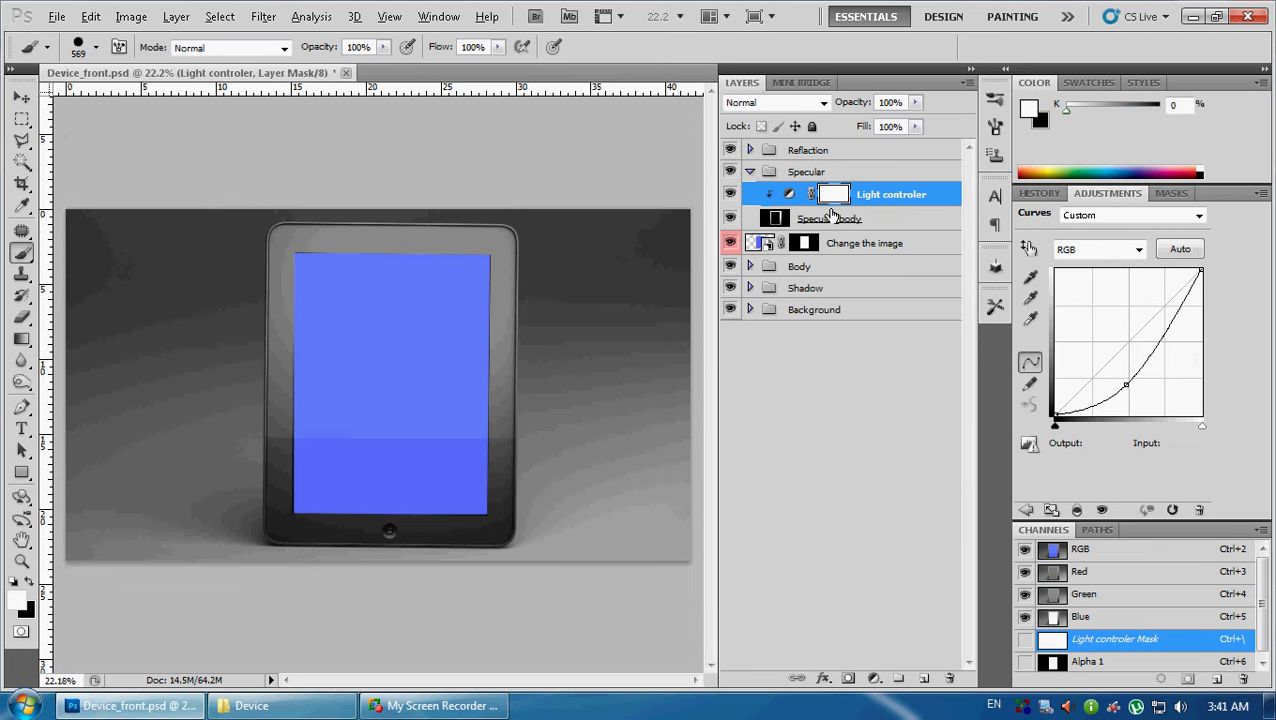
left_click(730, 219)
left_click(730, 219)
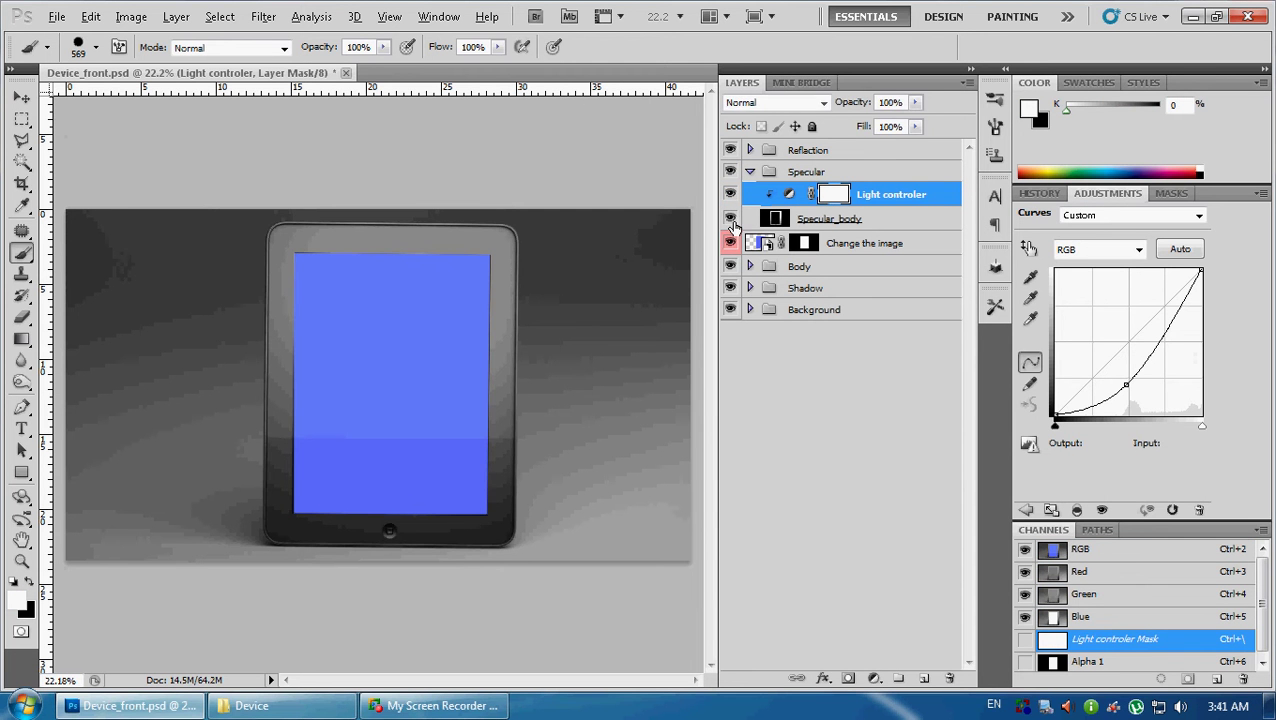
scroll(248, 228, "up", 3)
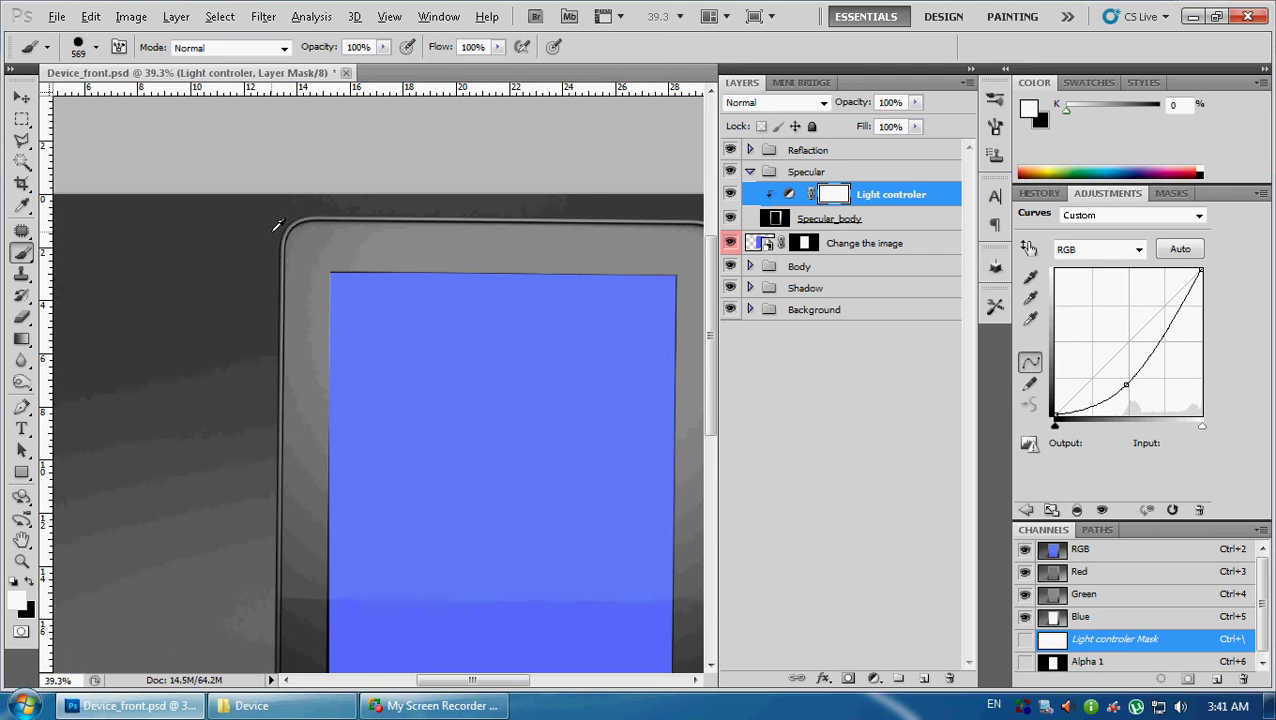
scroll(222, 348, "down", 1)
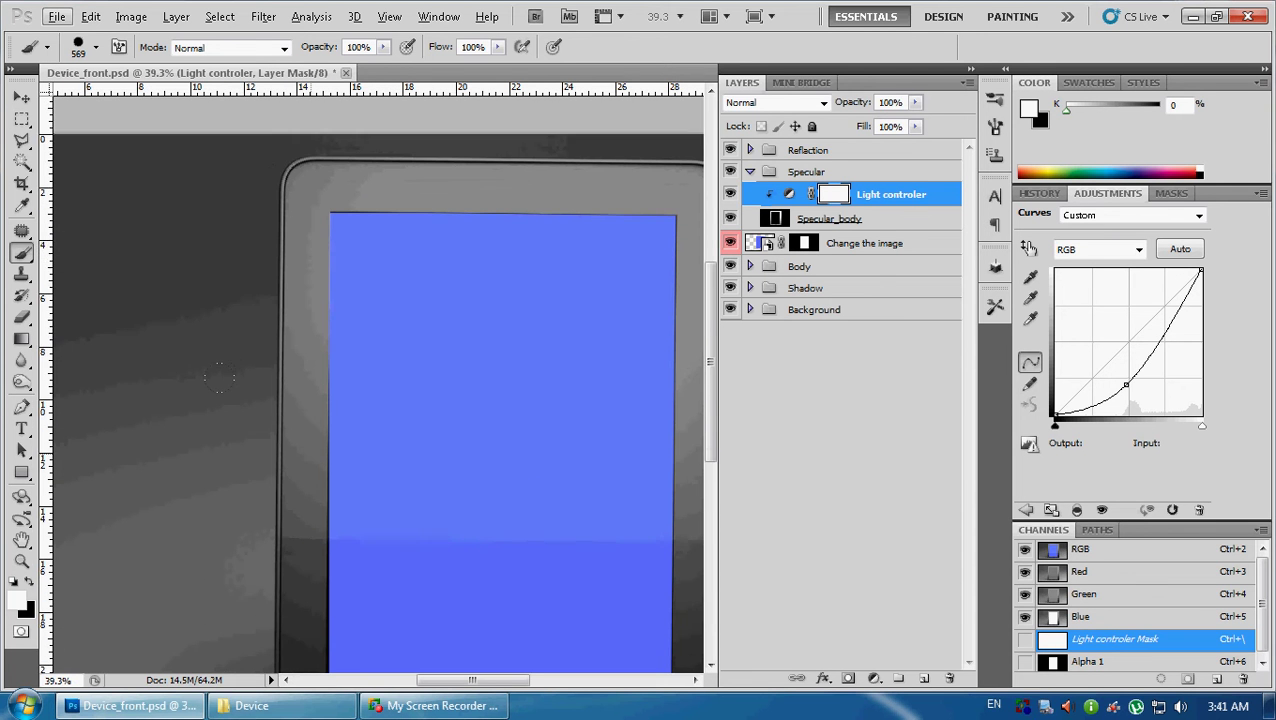
scroll(200, 290, "down", 3)
scroll(170, 203, "up", 2)
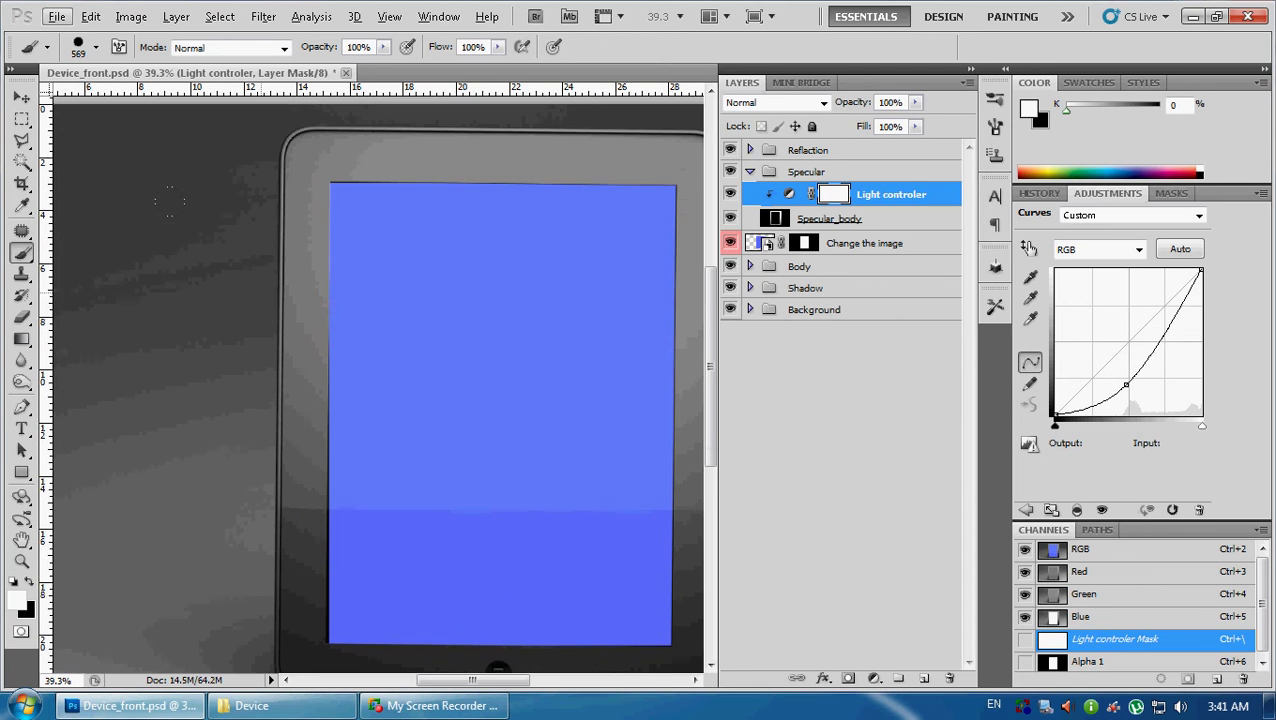
scroll(300, 230, "up", 1)
scroll(541, 245, "down", 3)
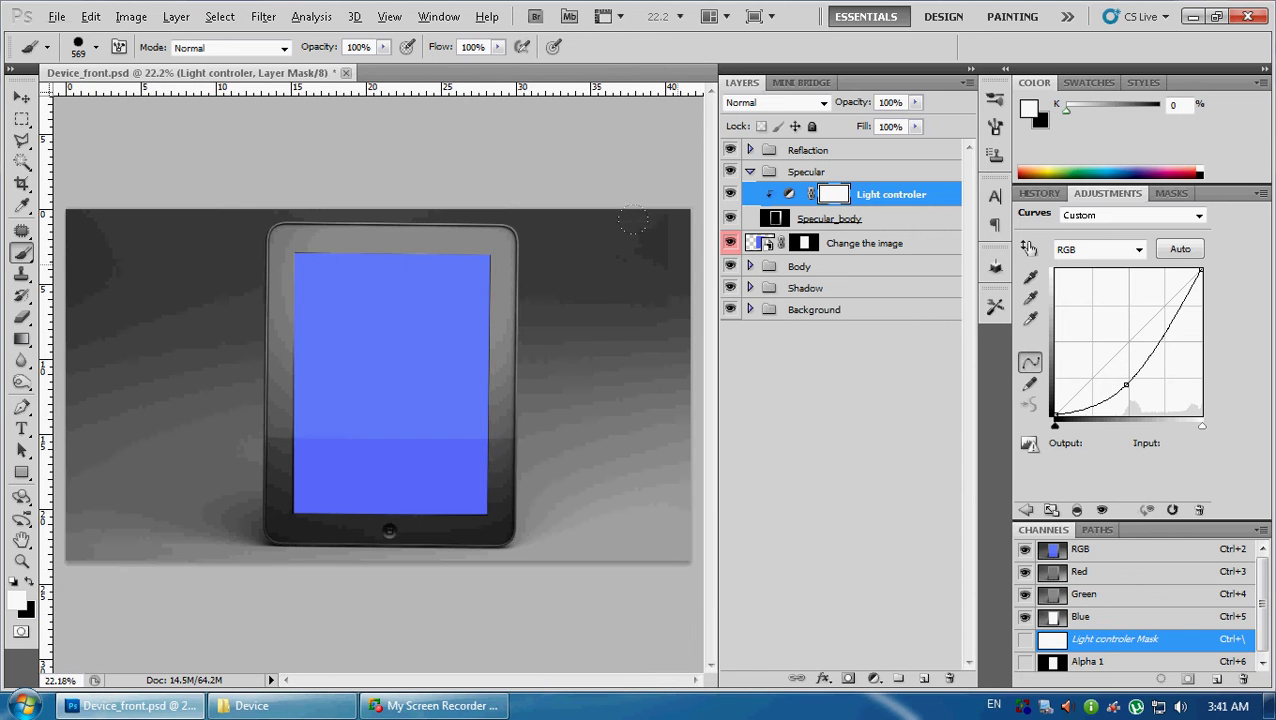
Reshape the Specular group's Light controler curve to tune the bezel highlights
left_click(750, 171)
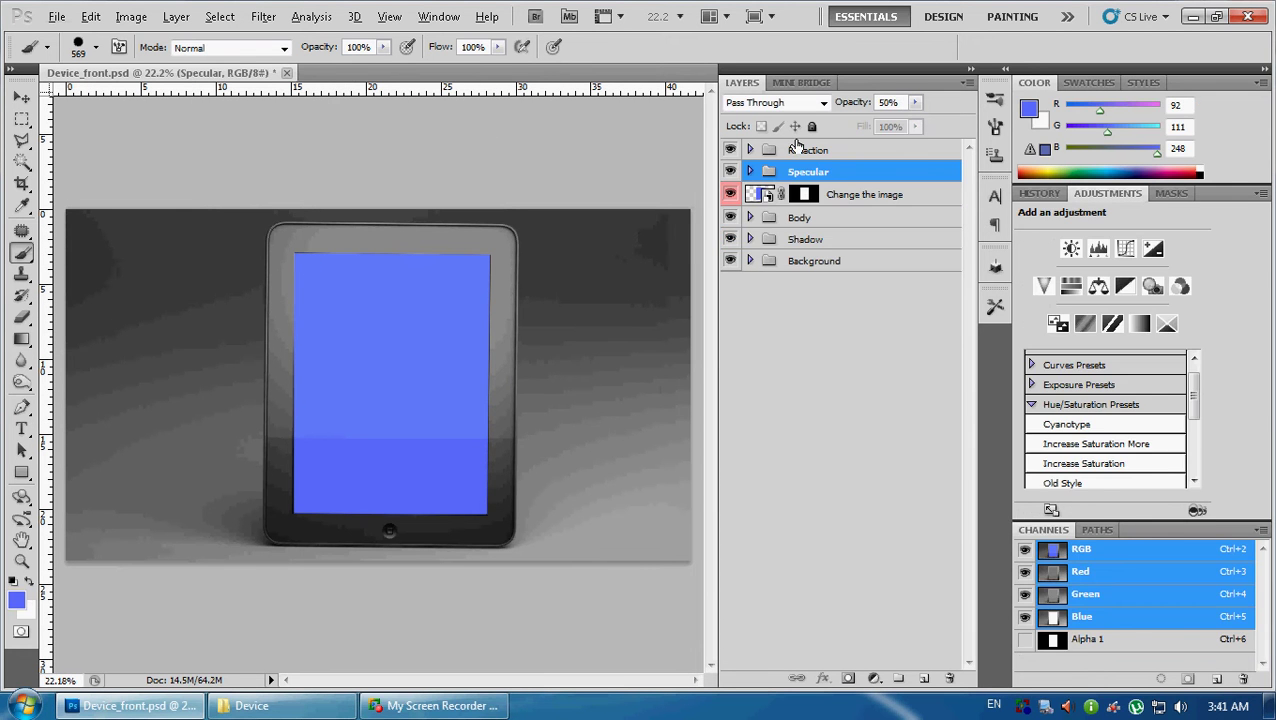
left_click(730, 172)
left_click(731, 174)
left_click(750, 171)
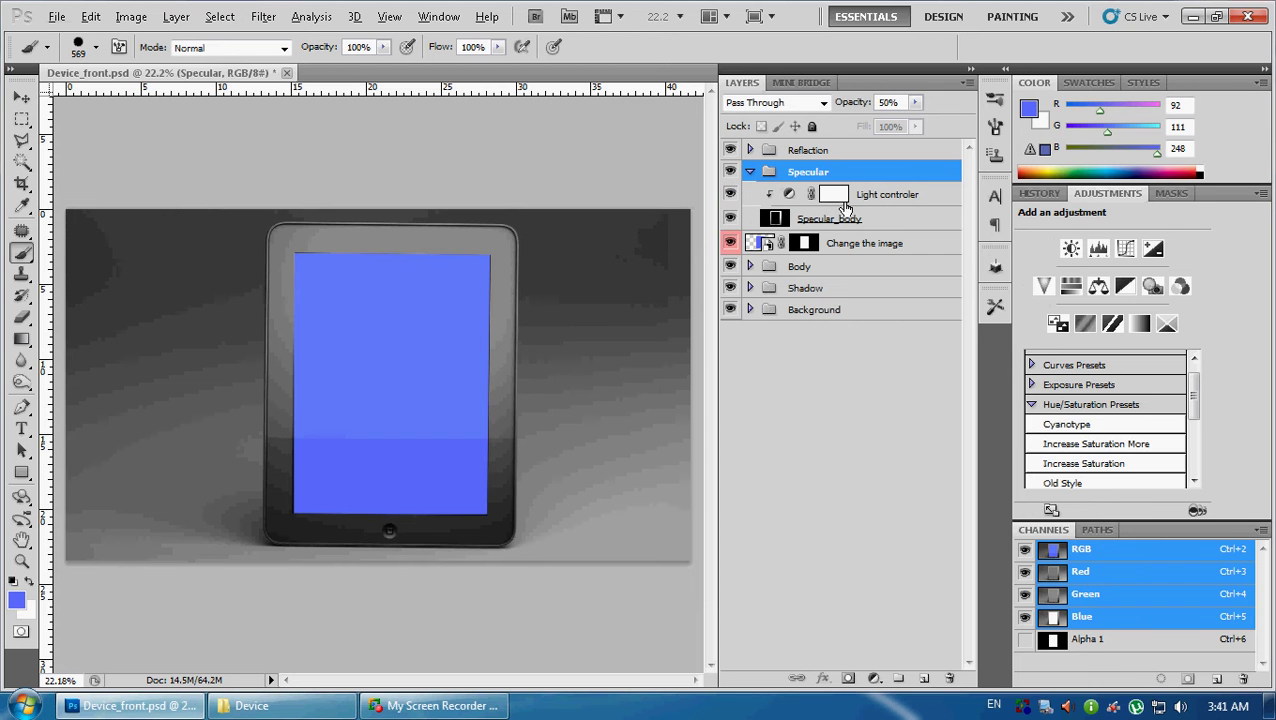
left_click(895, 196)
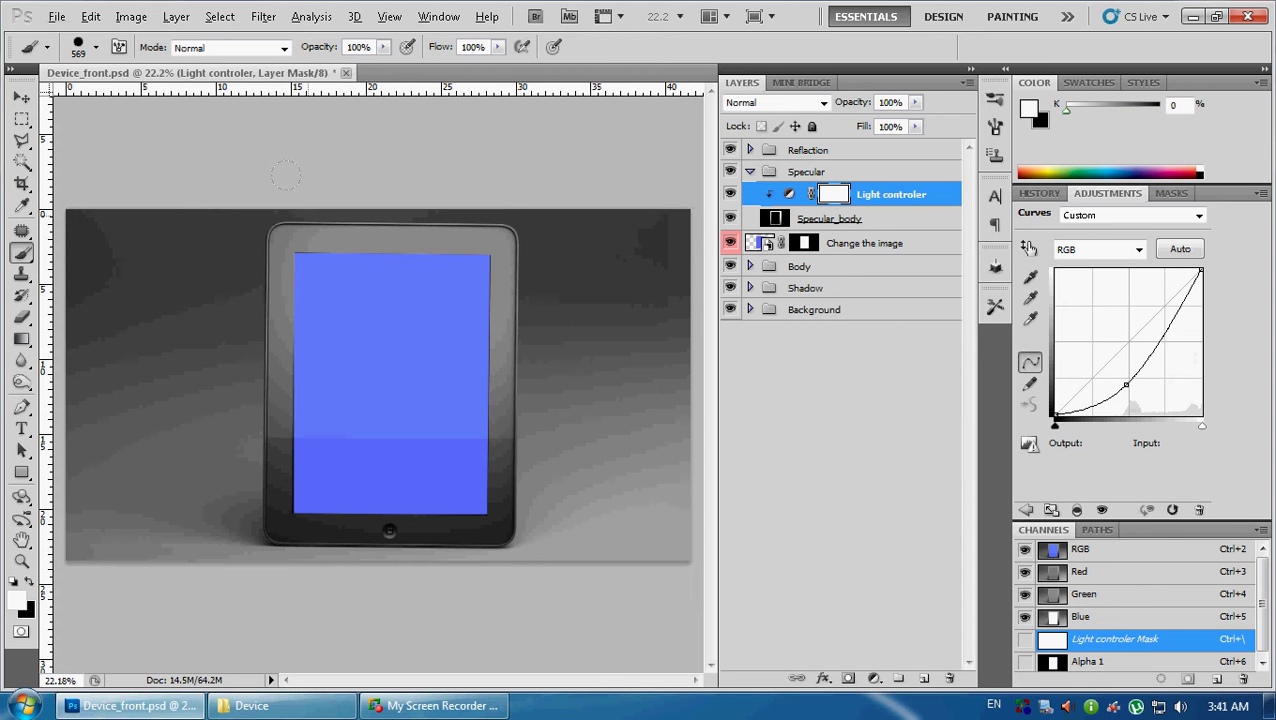
mouse_move(1125, 387)
left_mouse_down()
mouse_move(1146, 391)
mouse_move(1125, 385)
left_mouse_up()
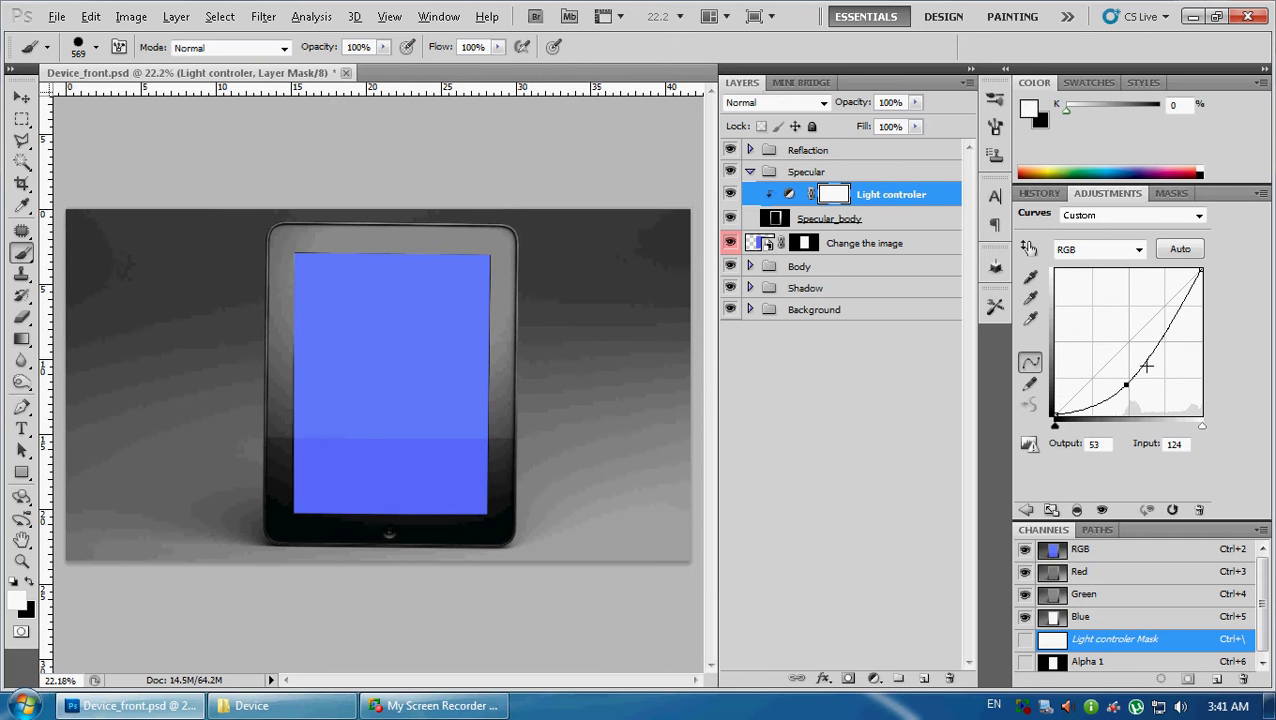
left_click(749, 168)
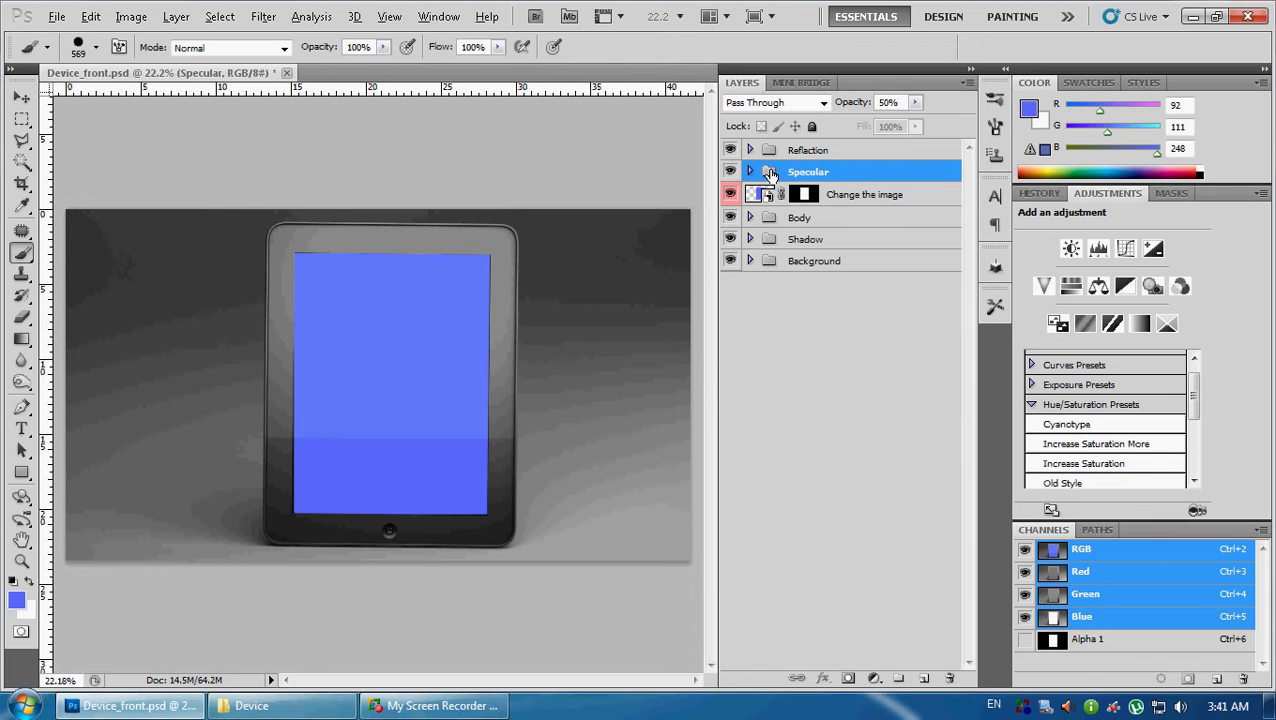
left_click(744, 219)
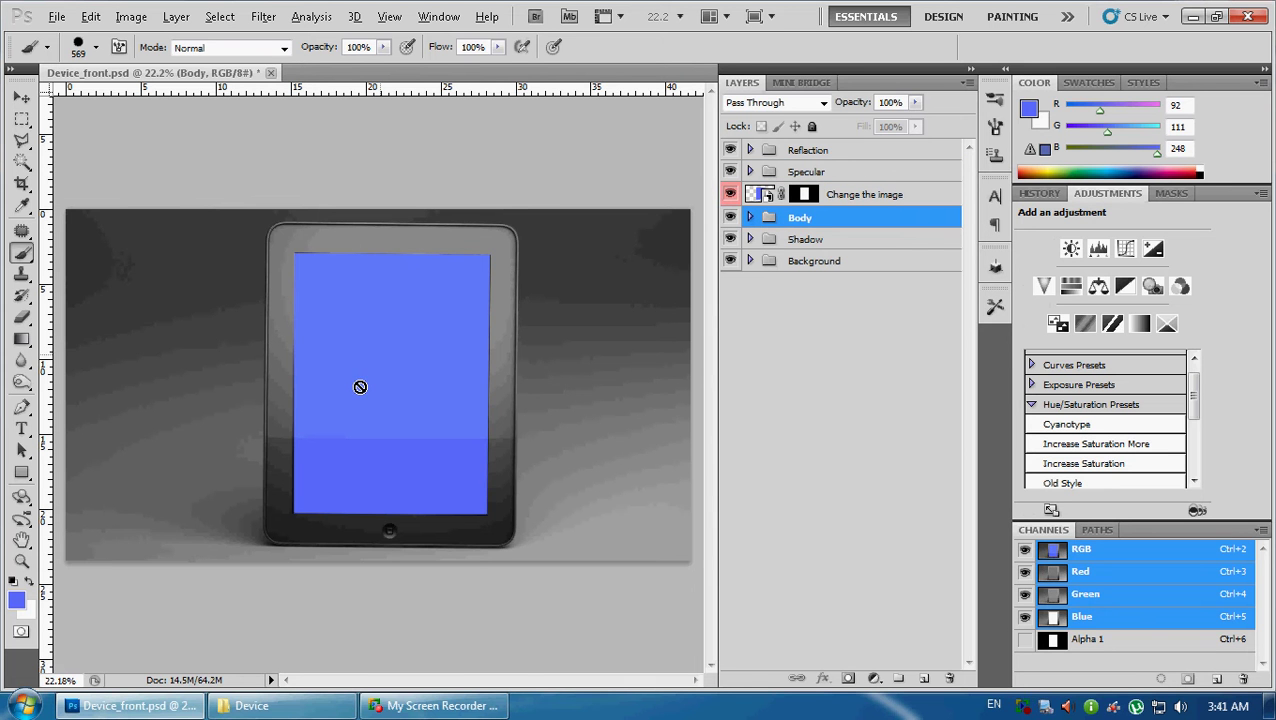
Try a teal tint on the Body group's Change color hue, saturation and lightness
left_click(750, 217)
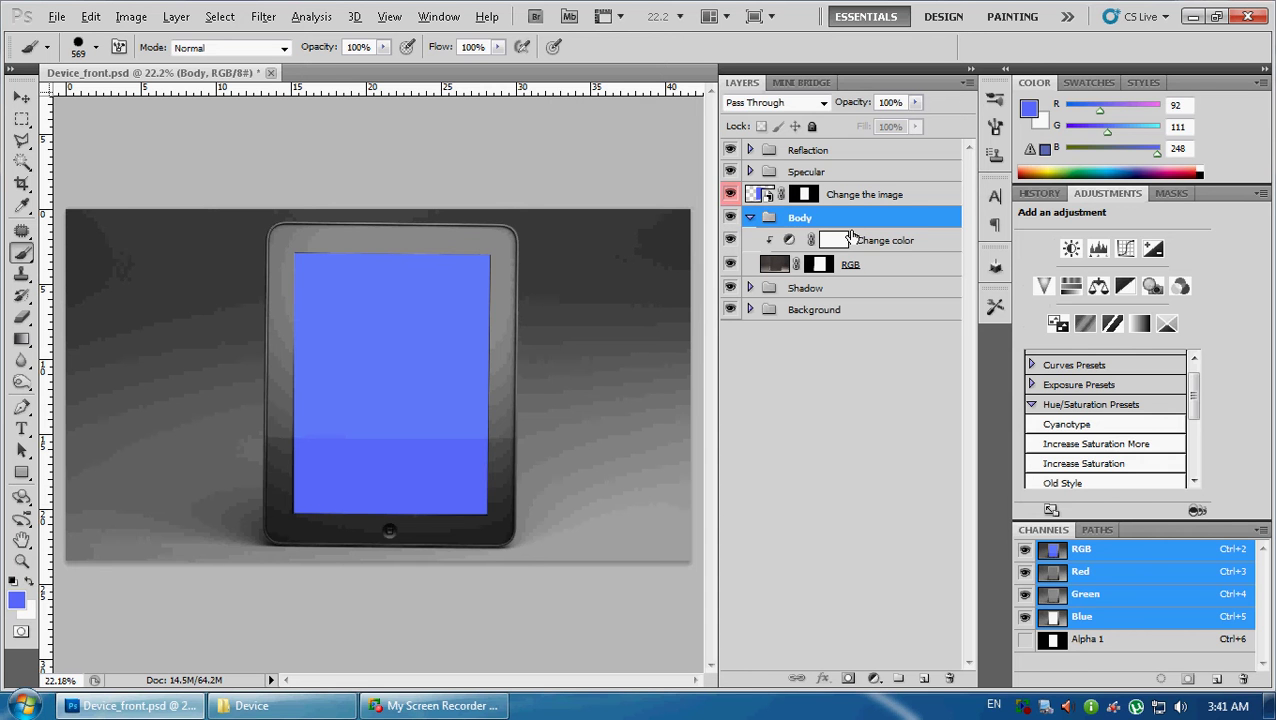
left_click(878, 252)
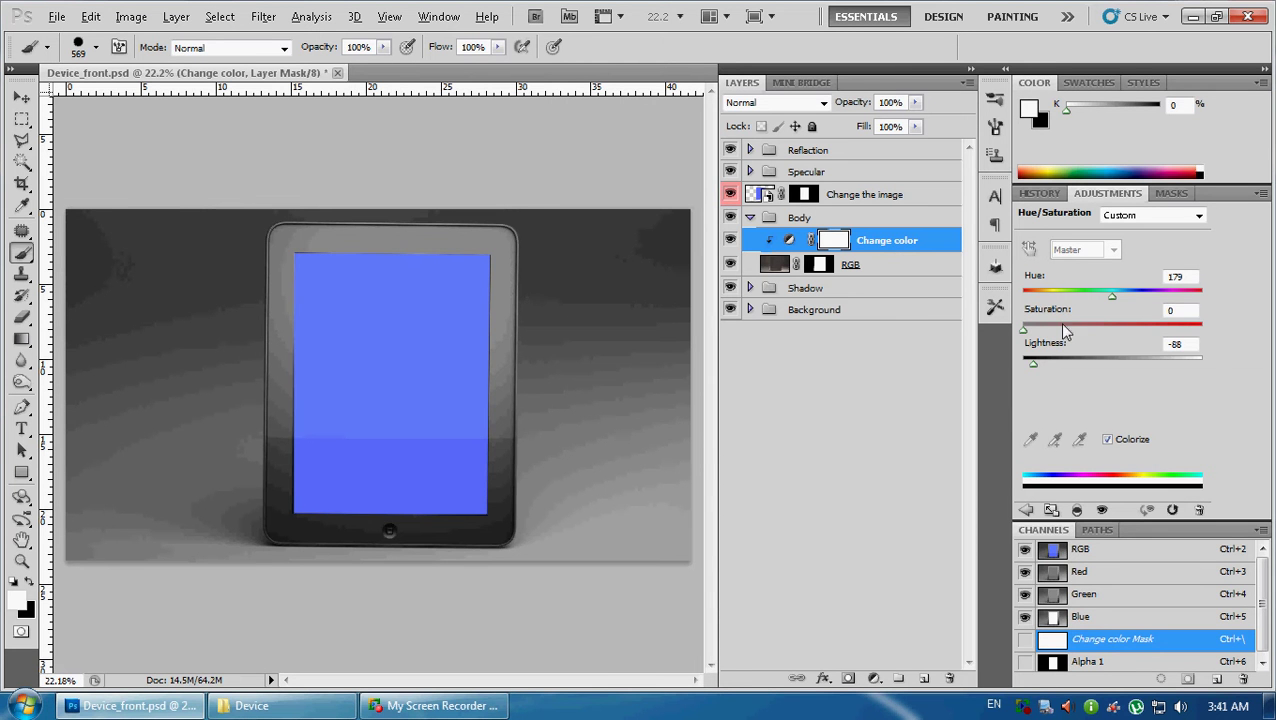
left_click_drag(1023, 329, 1214, 336)
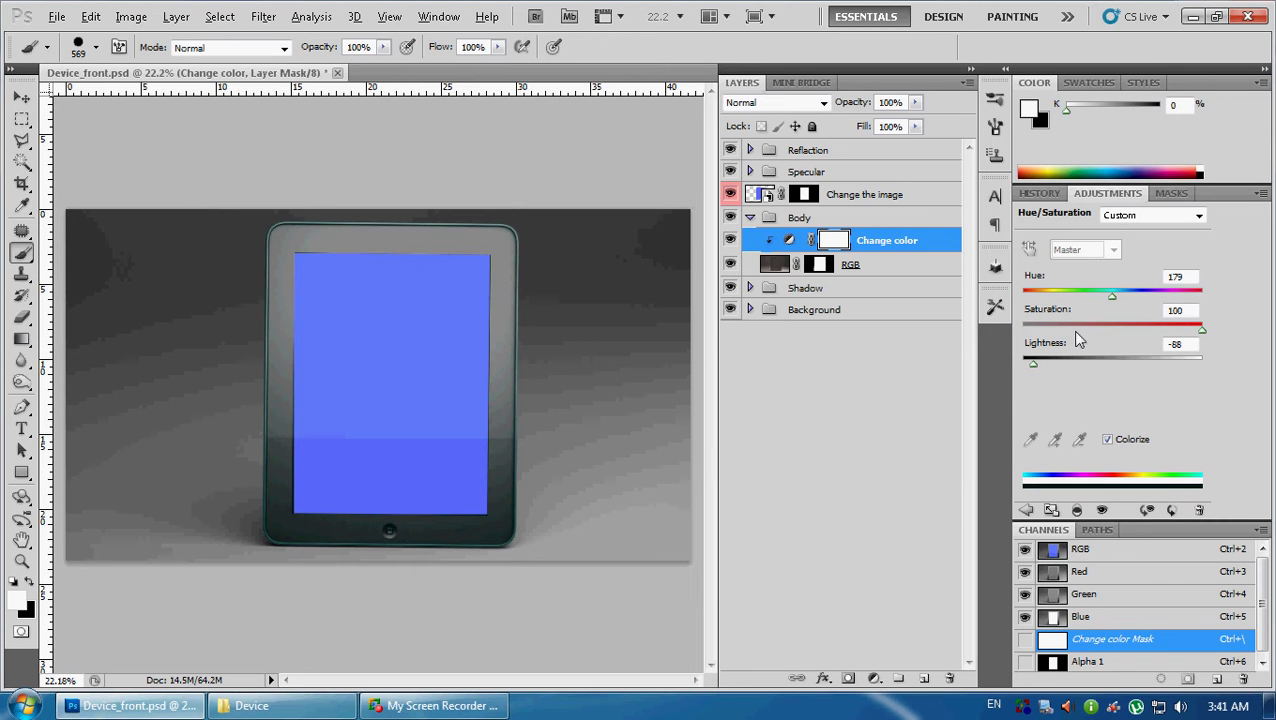
left_click_drag(1034, 364, 1056, 364)
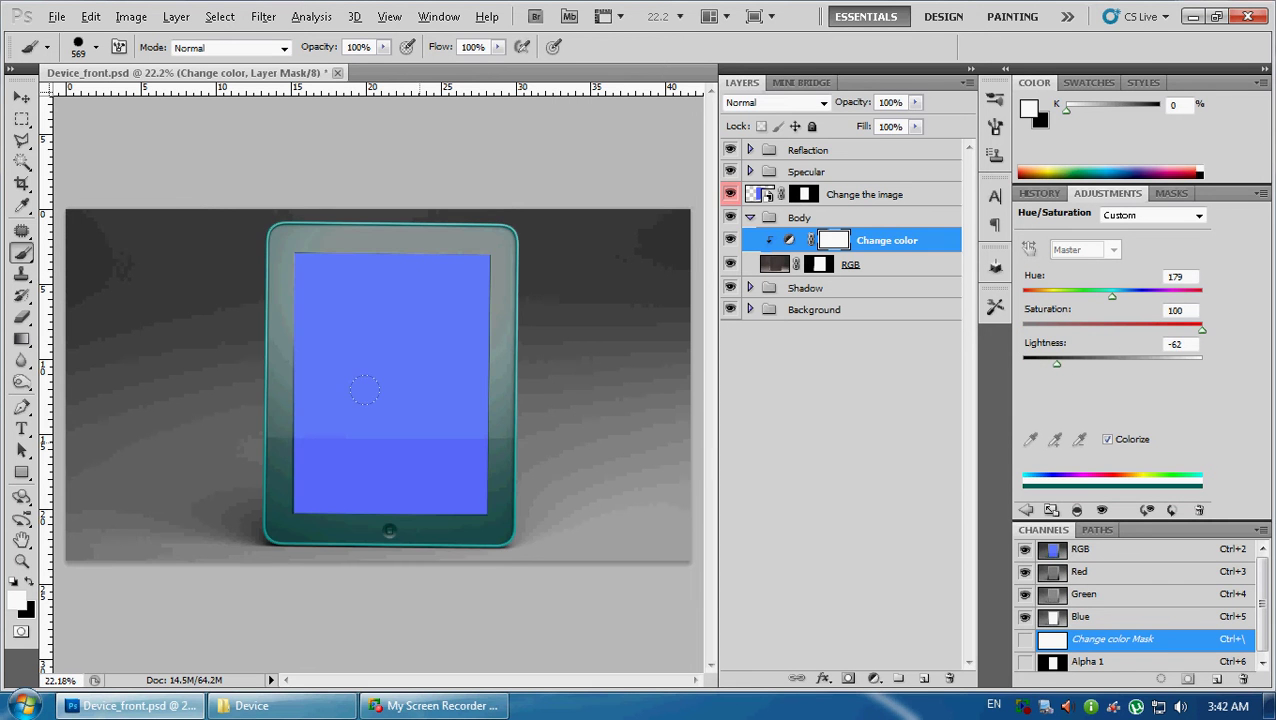
mouse_move(1112, 296)
left_mouse_down()
mouse_move(1089, 306)
mouse_move(1161, 302)
mouse_move(1110, 302)
left_mouse_up()
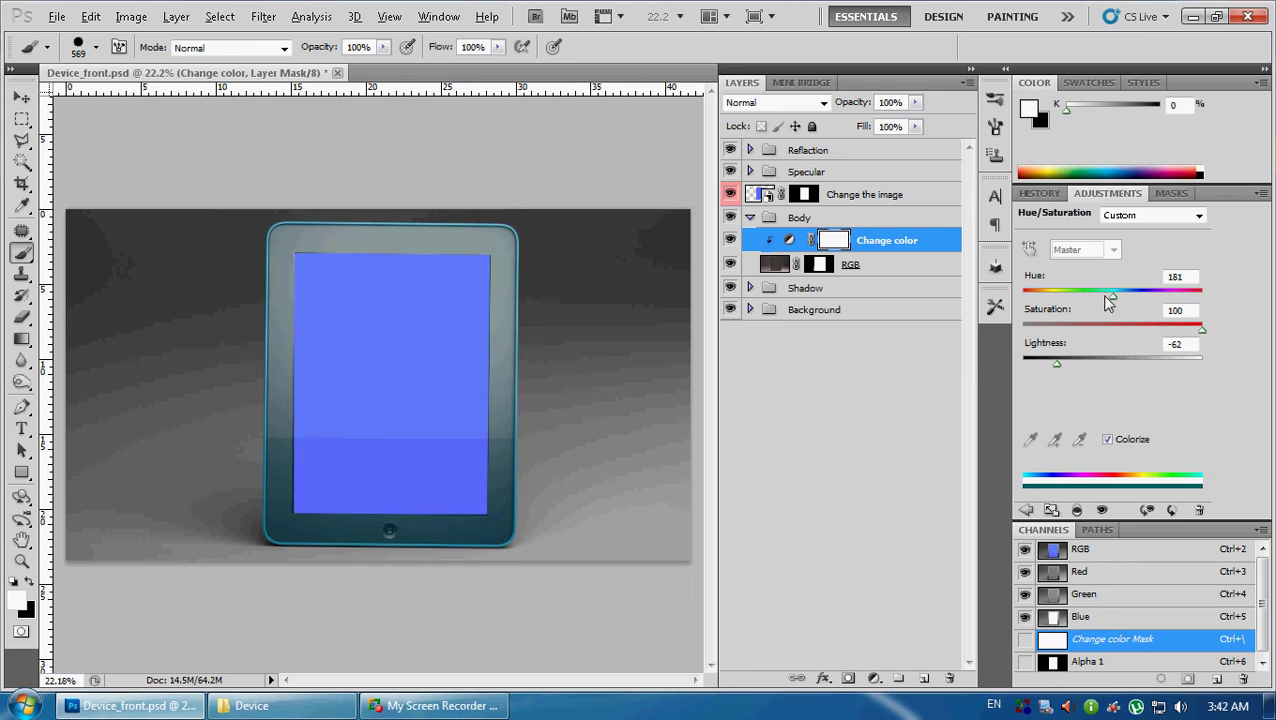
left_click_drag(1178, 332, 1130, 331)
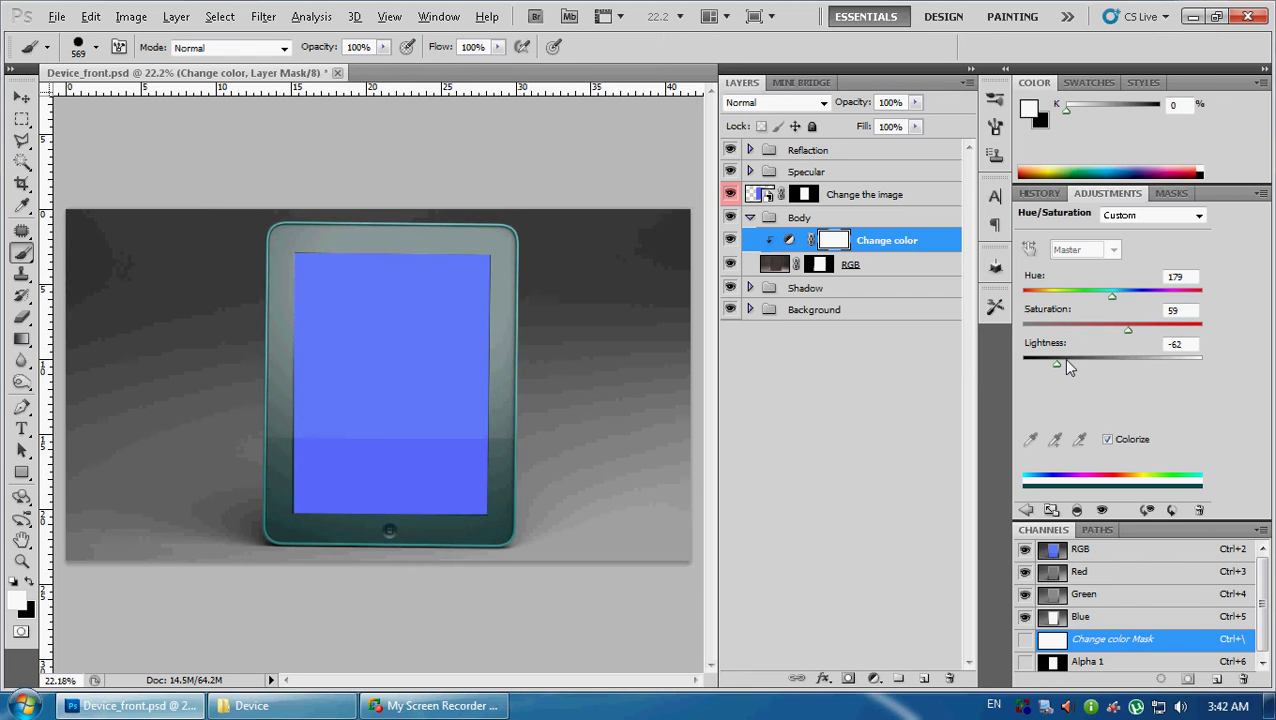
left_click_drag(1063, 360, 1084, 372)
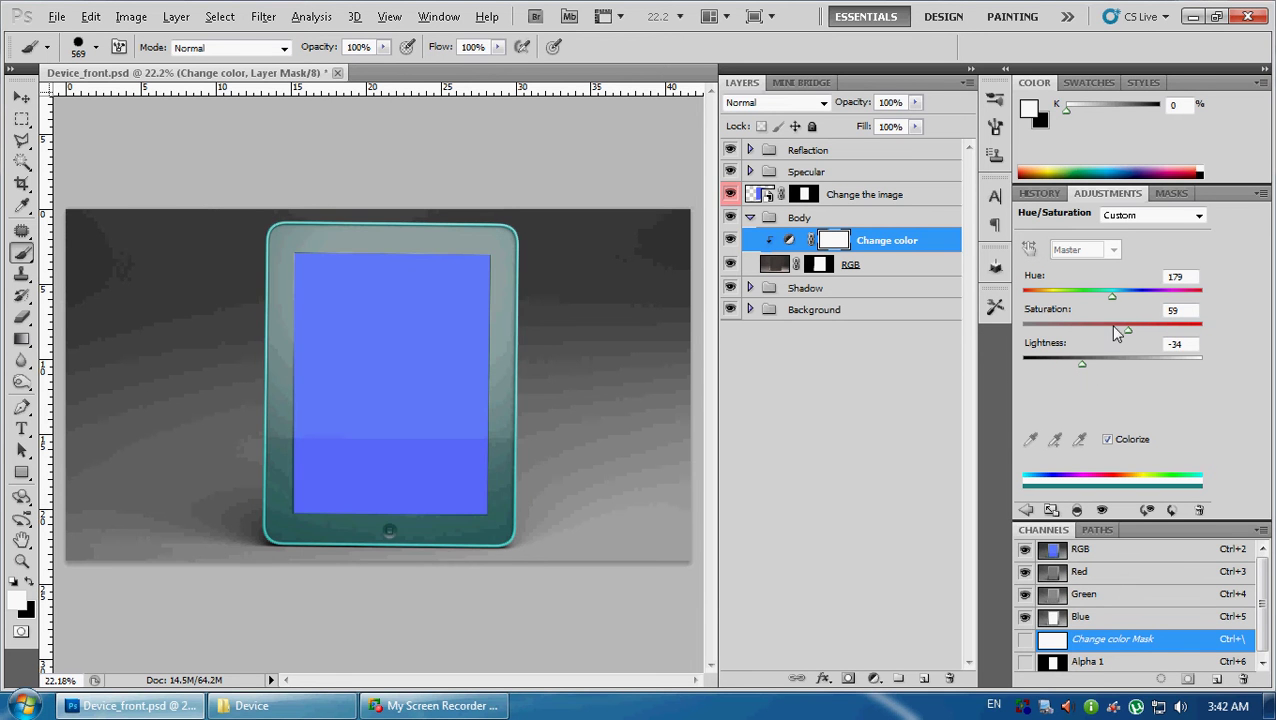
Shift the tablet body tint to golden brown, then a saturated red
mouse_move(1110, 297)
left_mouse_down()
mouse_move(1008, 304)
mouse_move(1216, 297)
left_mouse_up()
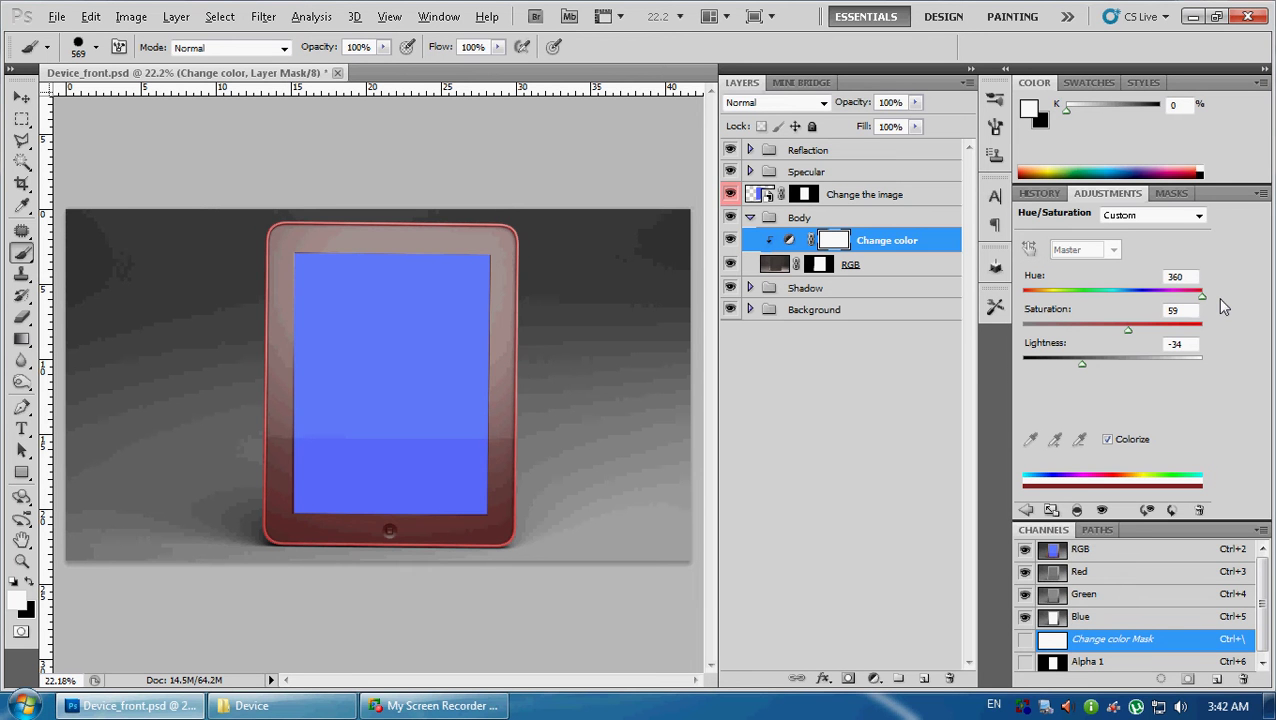
left_click_drag(1128, 330, 1214, 330)
left_click_drag(1082, 362, 1052, 375)
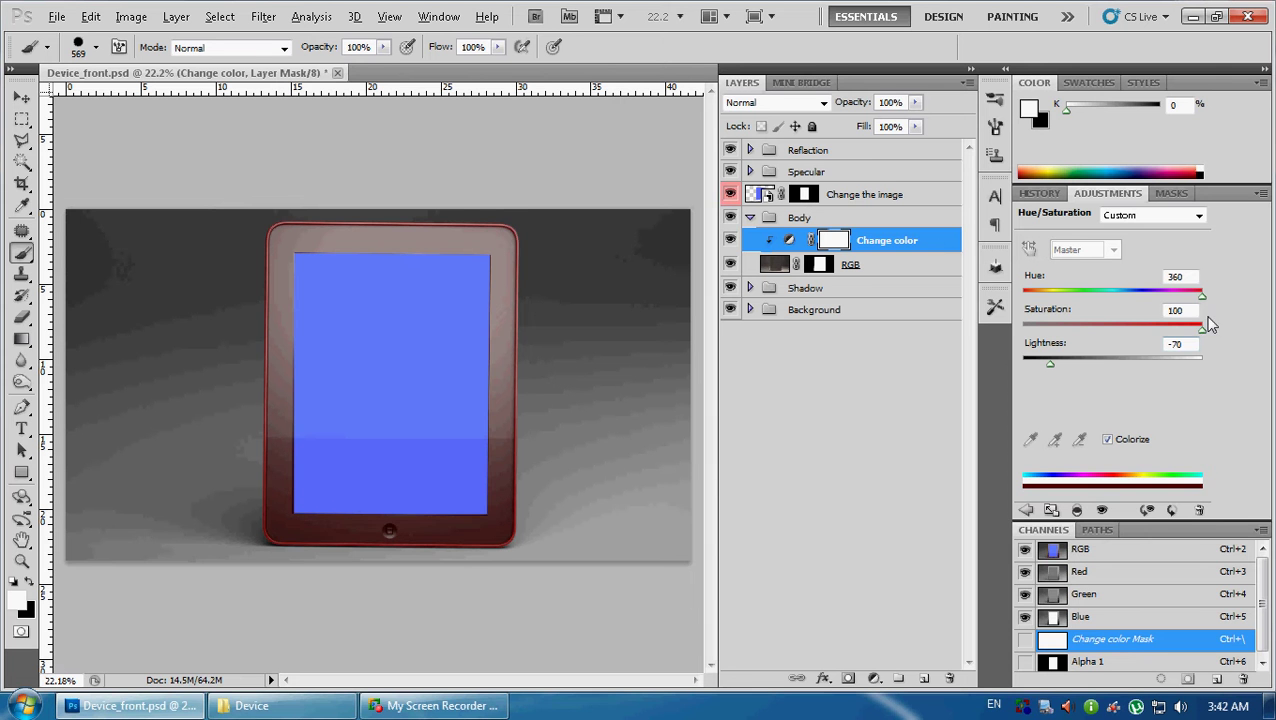
mouse_move(1063, 368)
left_mouse_down()
mouse_move(1104, 362)
mouse_move(1084, 366)
left_mouse_up()
Set Change color saturation to 0, leaving the body dark charcoal at Lightness -79
left_click(750, 217)
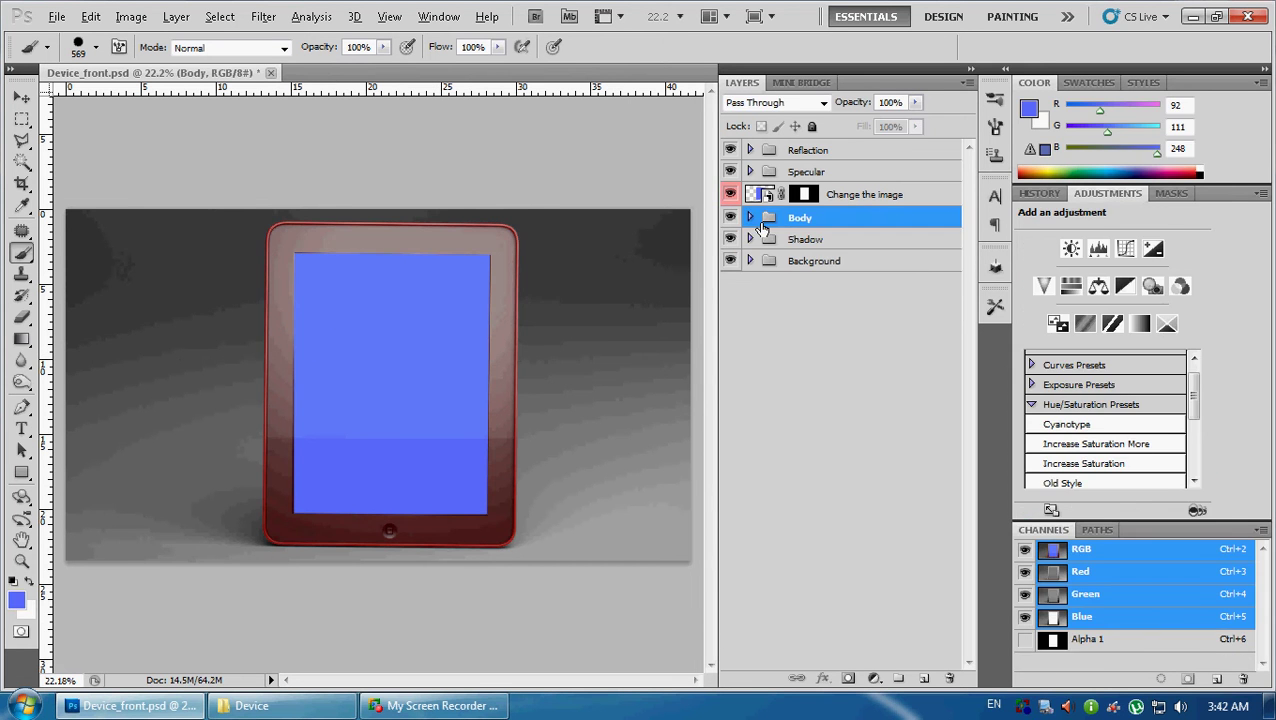
left_click(750, 217)
left_click(850, 245)
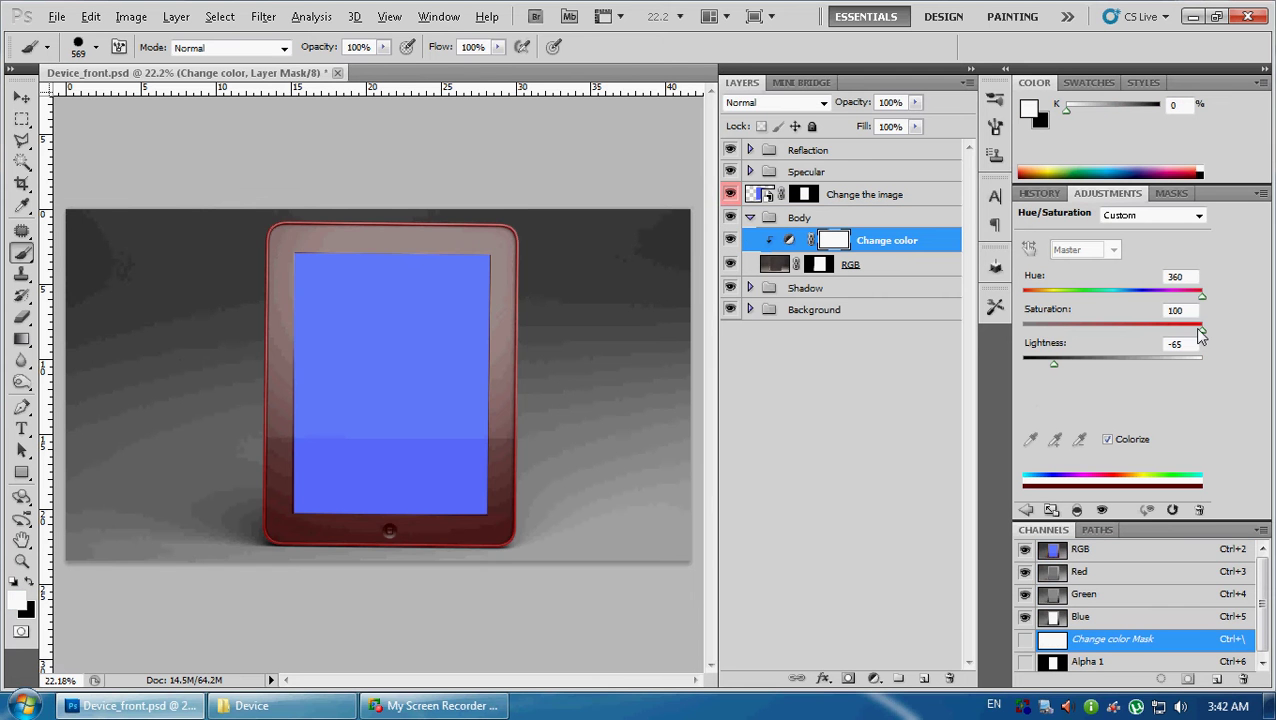
mouse_move(1200, 328)
left_mouse_down()
mouse_move(1023, 328)
mouse_move(1042, 366)
left_mouse_up()
left_click(750, 217)
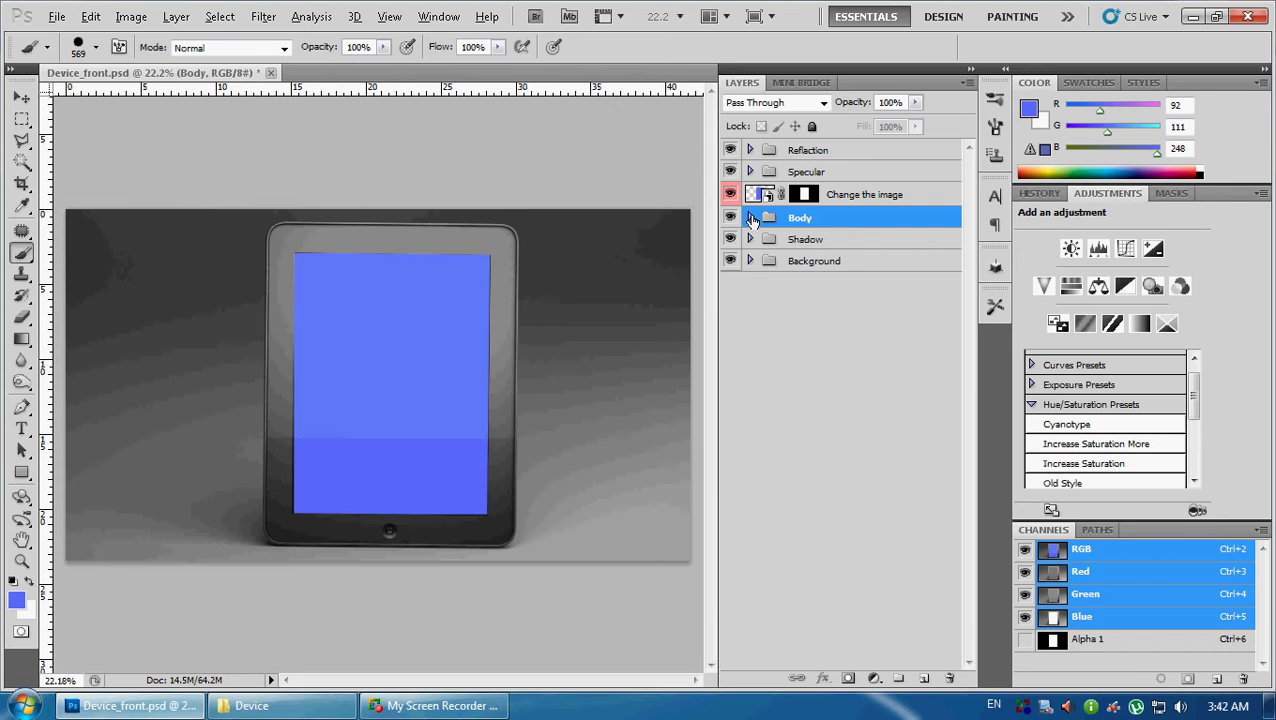
Hide the Shadow layer inside the Shadow group, removing the tablet's original shadow
left_click(760, 239)
left_click(750, 239)
left_click(752, 262)
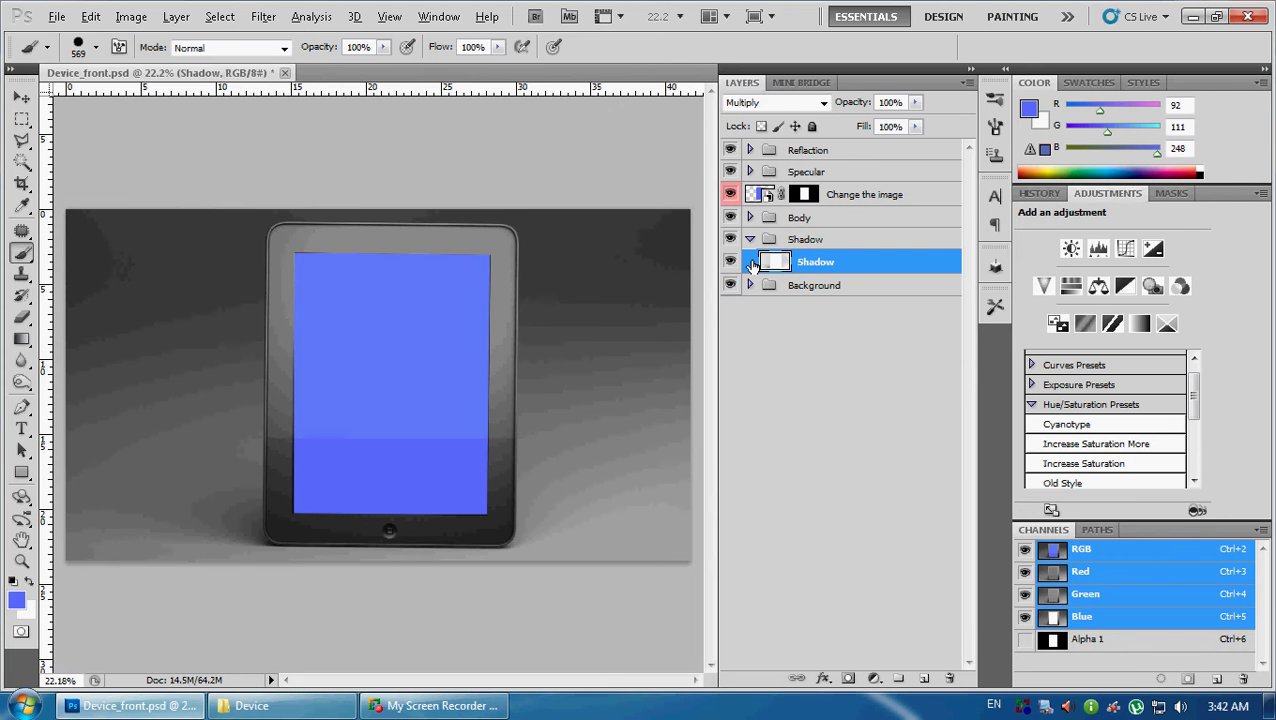
left_click(730, 262)
left_click(730, 262)
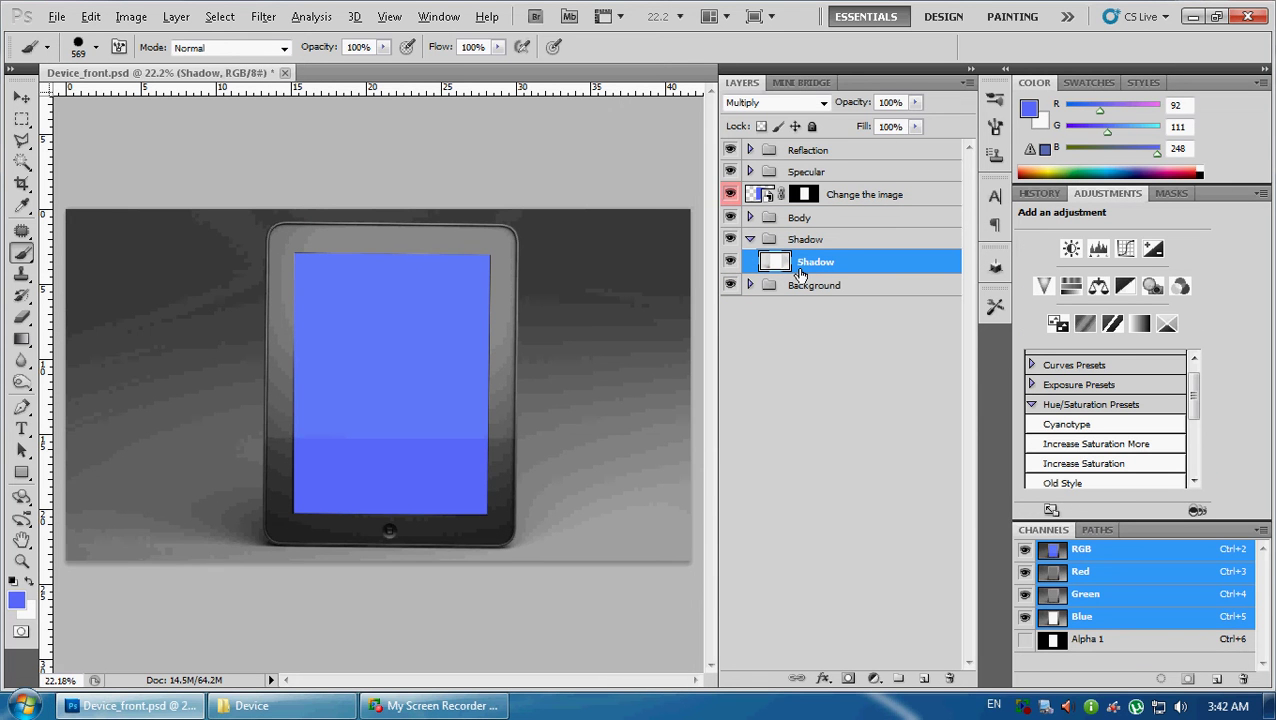
left_click(730, 262)
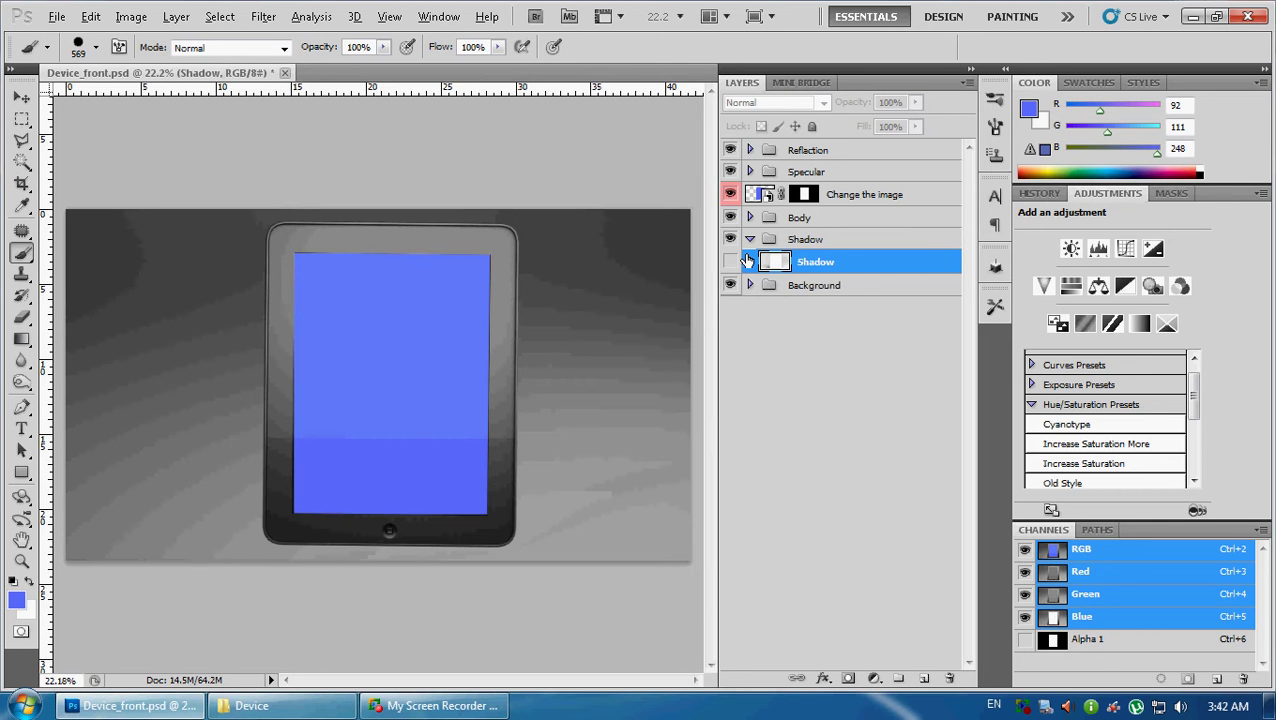
left_click(730, 261)
left_click(730, 261)
left_click(750, 239)
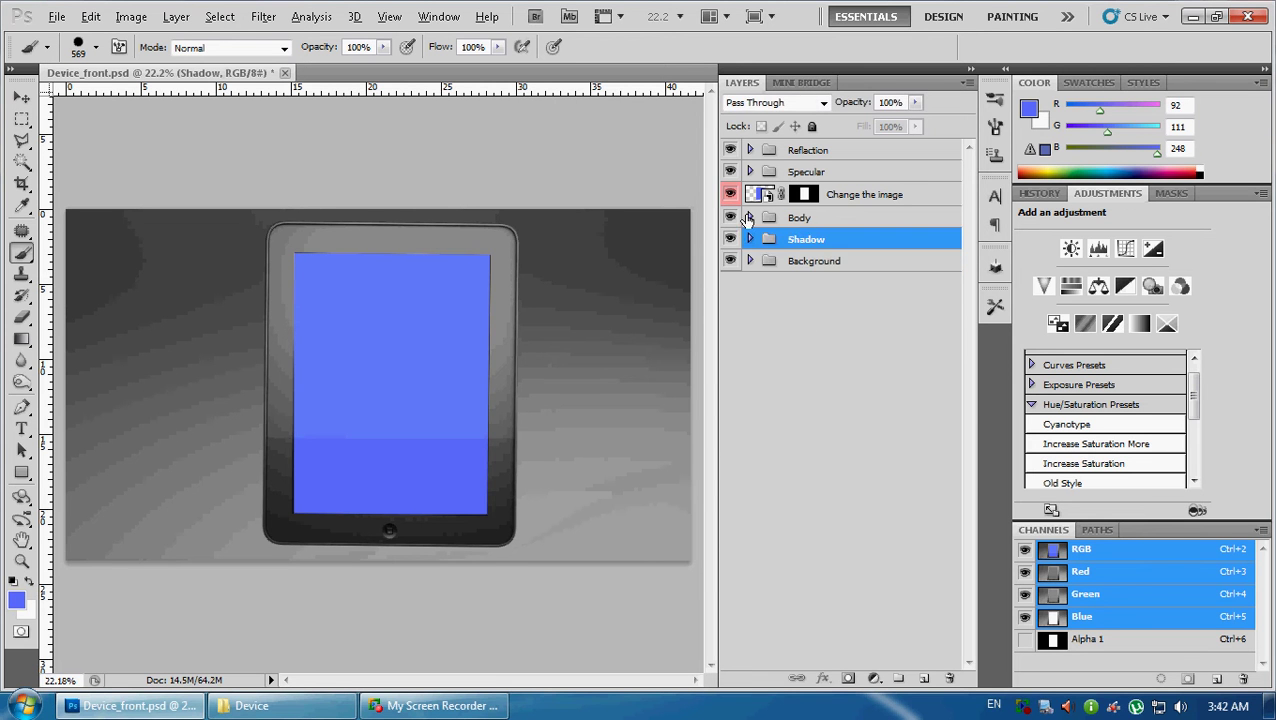
Select the Body group's RGB layer and bring up its layer context menu
left_click(797, 217)
left_click(751, 217)
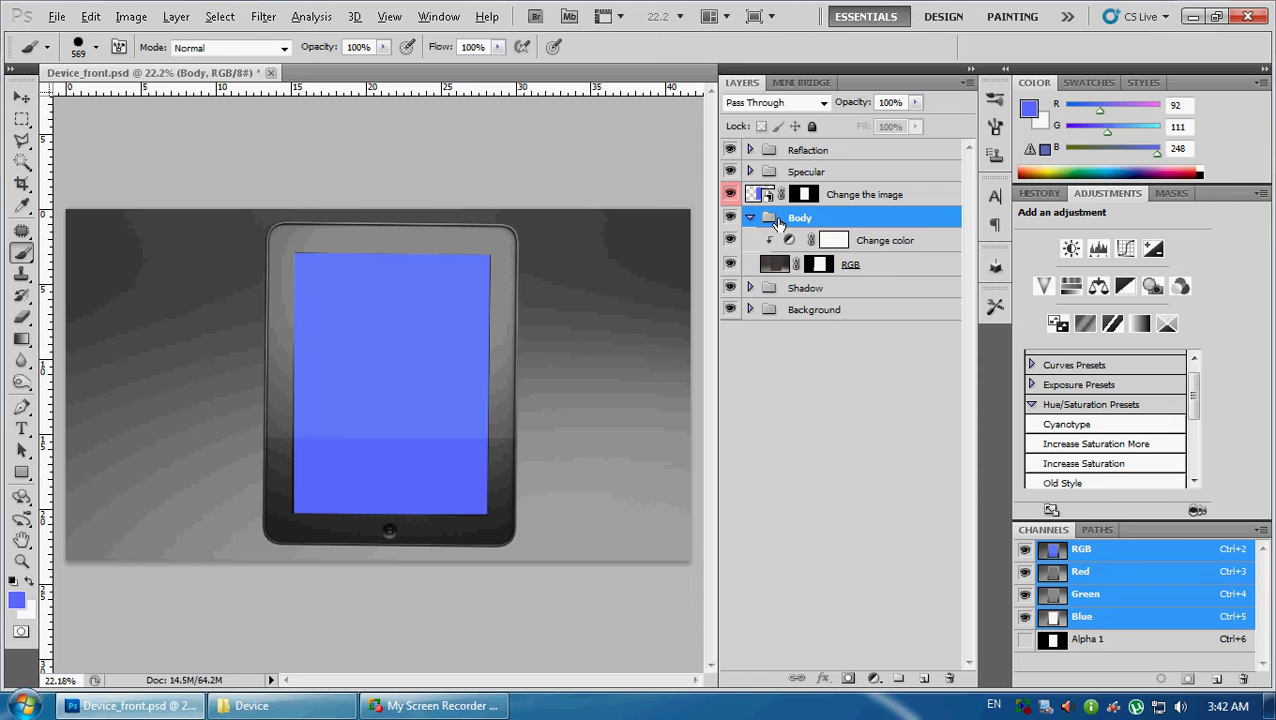
left_click(751, 217)
right_click(818, 220)
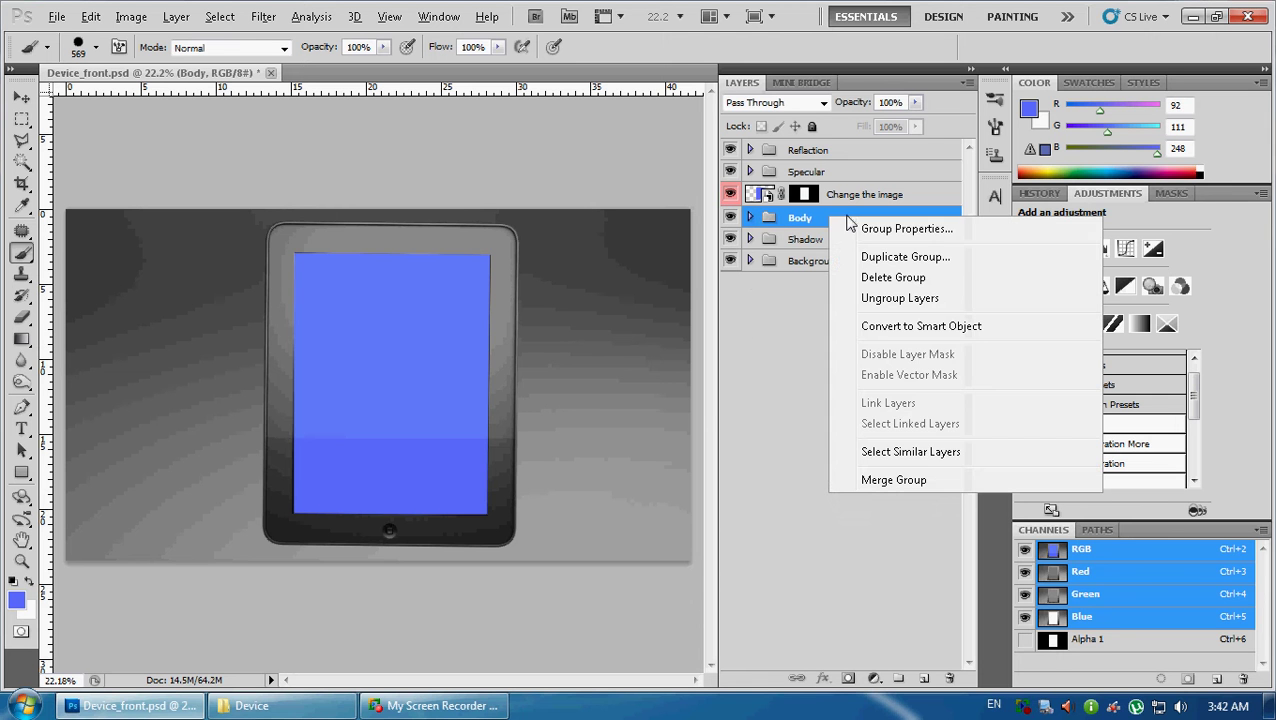
left_click(818, 220)
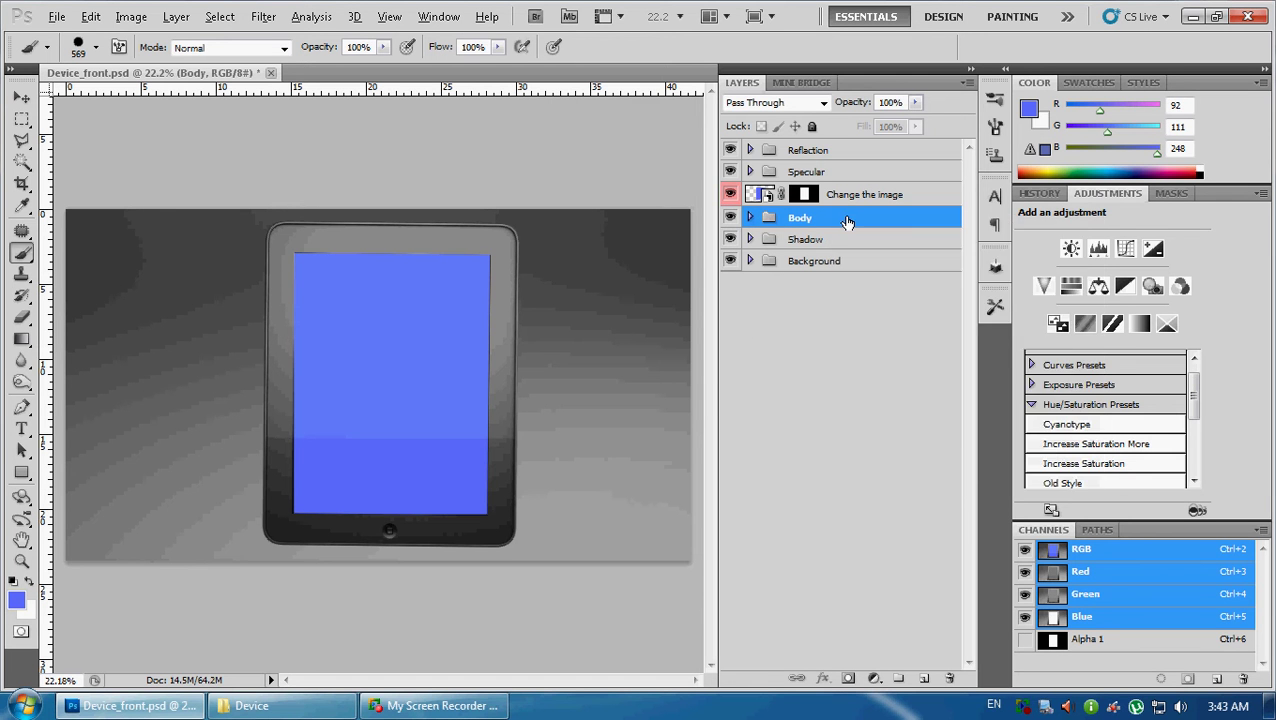
right_click(840, 220)
left_click(750, 221)
left_click(751, 217)
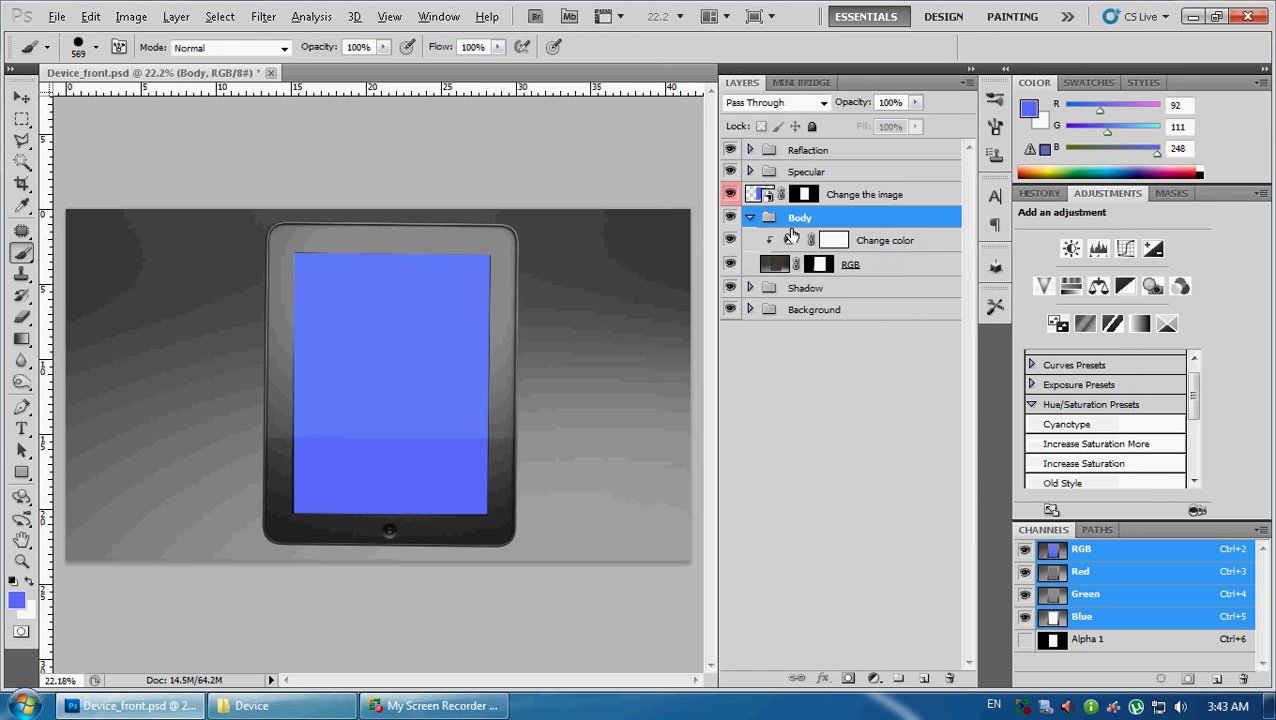
left_click(772, 266)
right_click(772, 266)
Give the RGB layer a Drop Shadow: 100% opacity, 25 px distance, 11% spread, larger size
left_click(875, 299)
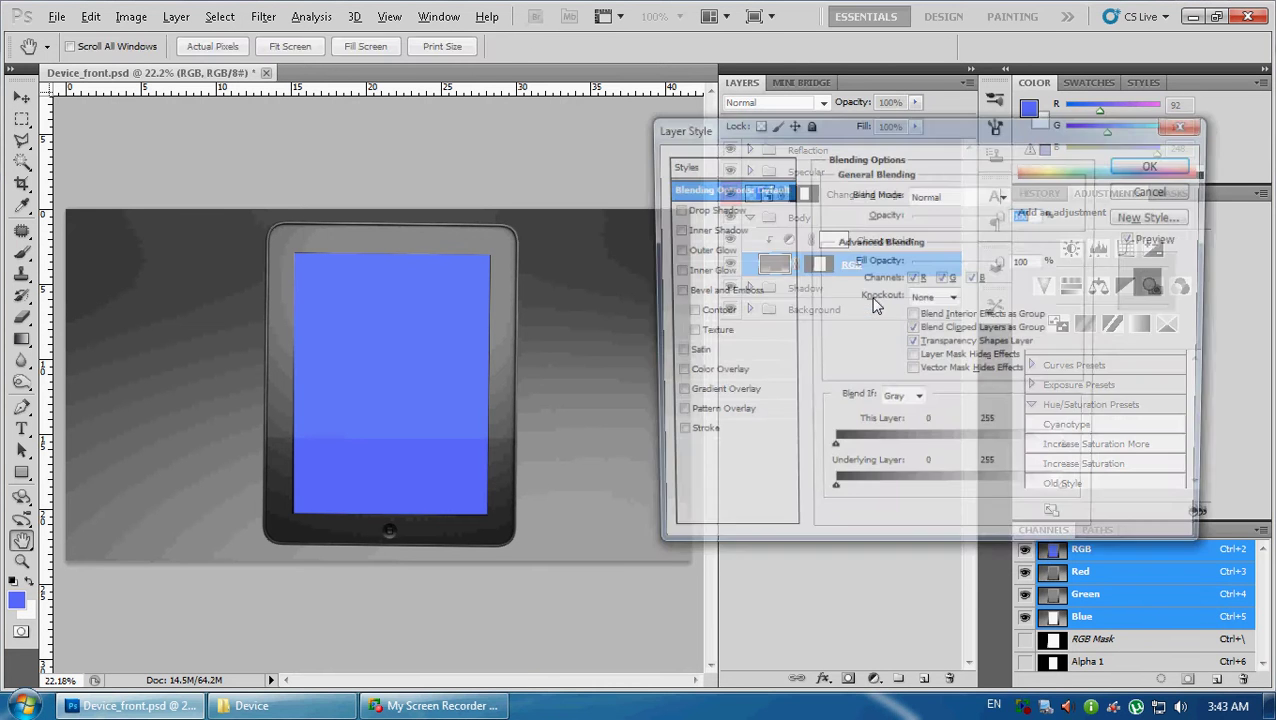
left_click(672, 208)
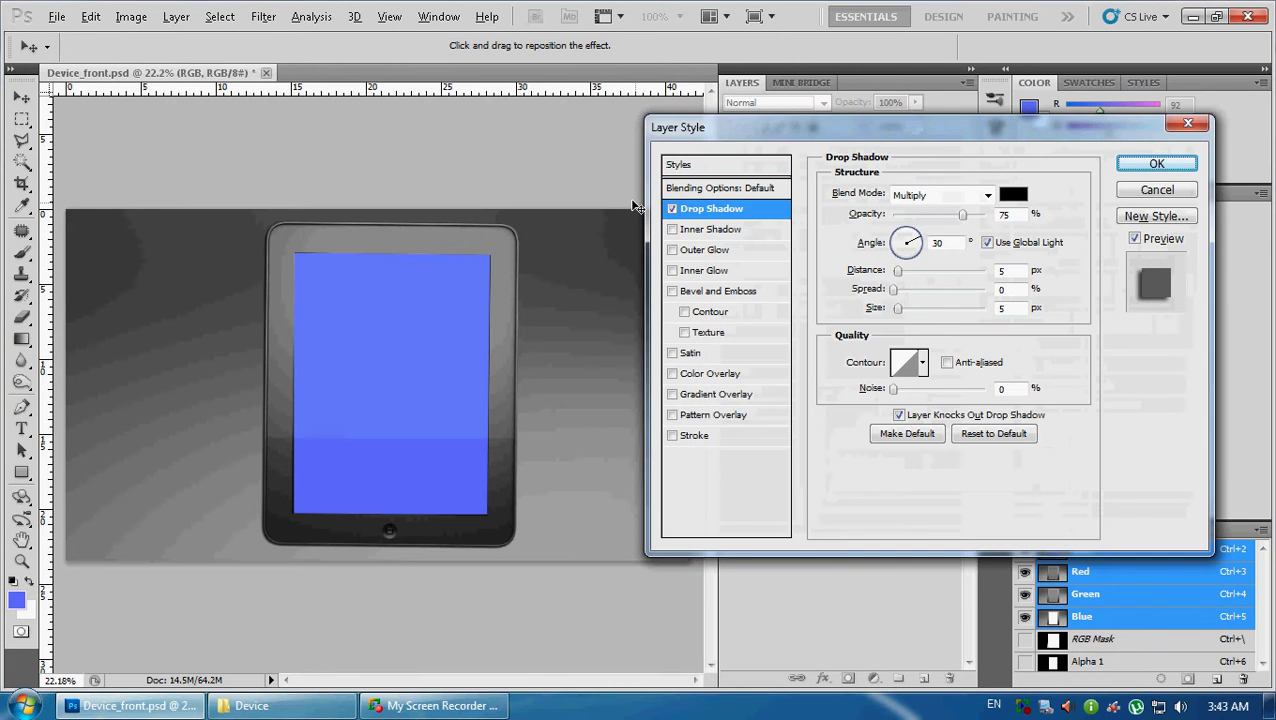
mouse_move(810, 128)
left_mouse_down()
mouse_move(820, 316)
mouse_move(395, 248)
left_mouse_up()
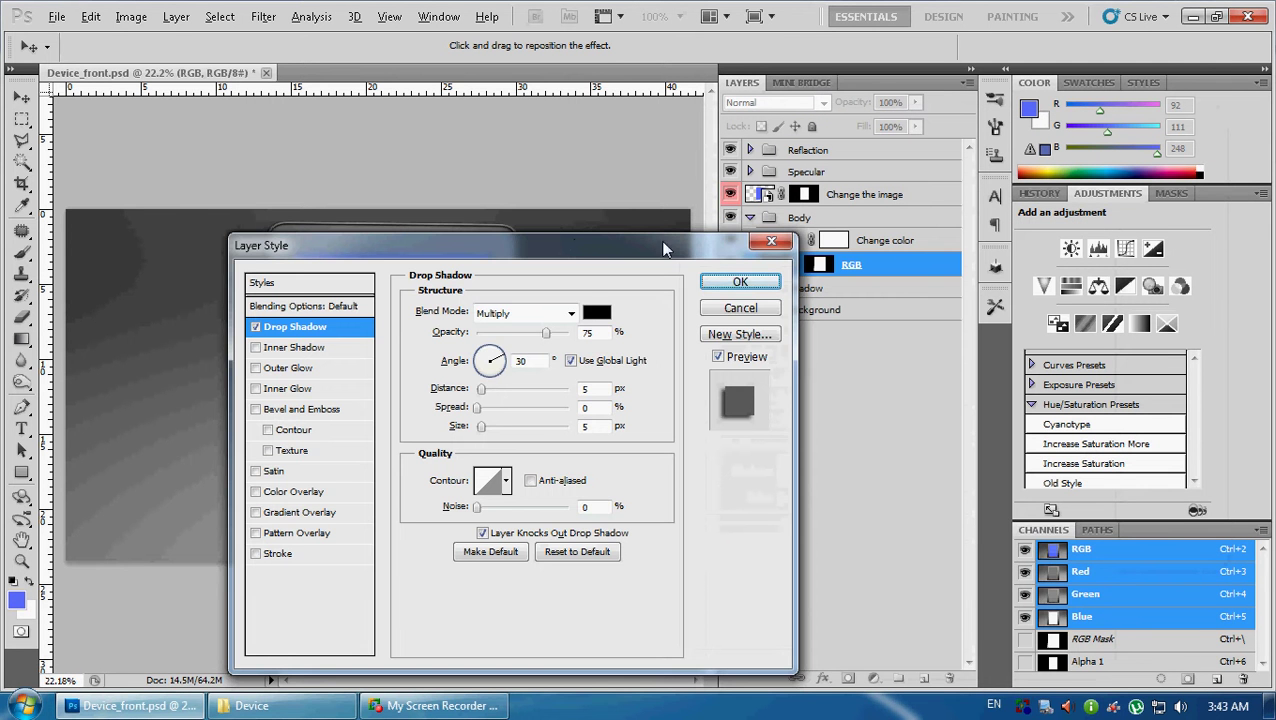
mouse_move(663, 249)
left_mouse_down()
mouse_move(581, 293)
mouse_move(1001, 134)
left_mouse_up()
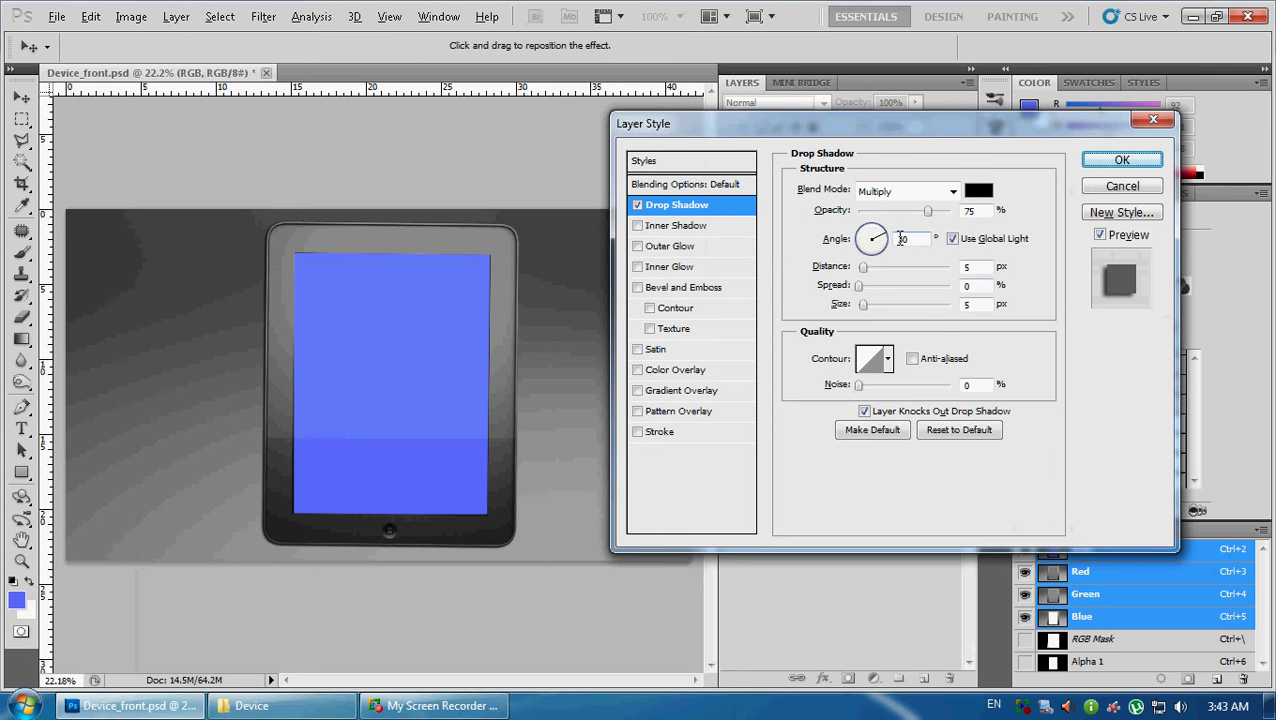
left_click_drag(929, 218, 958, 214)
mouse_move(863, 267)
left_mouse_down()
mouse_move(884, 274)
mouse_move(868, 286)
mouse_move(876, 306)
mouse_move(941, 313)
left_mouse_up()
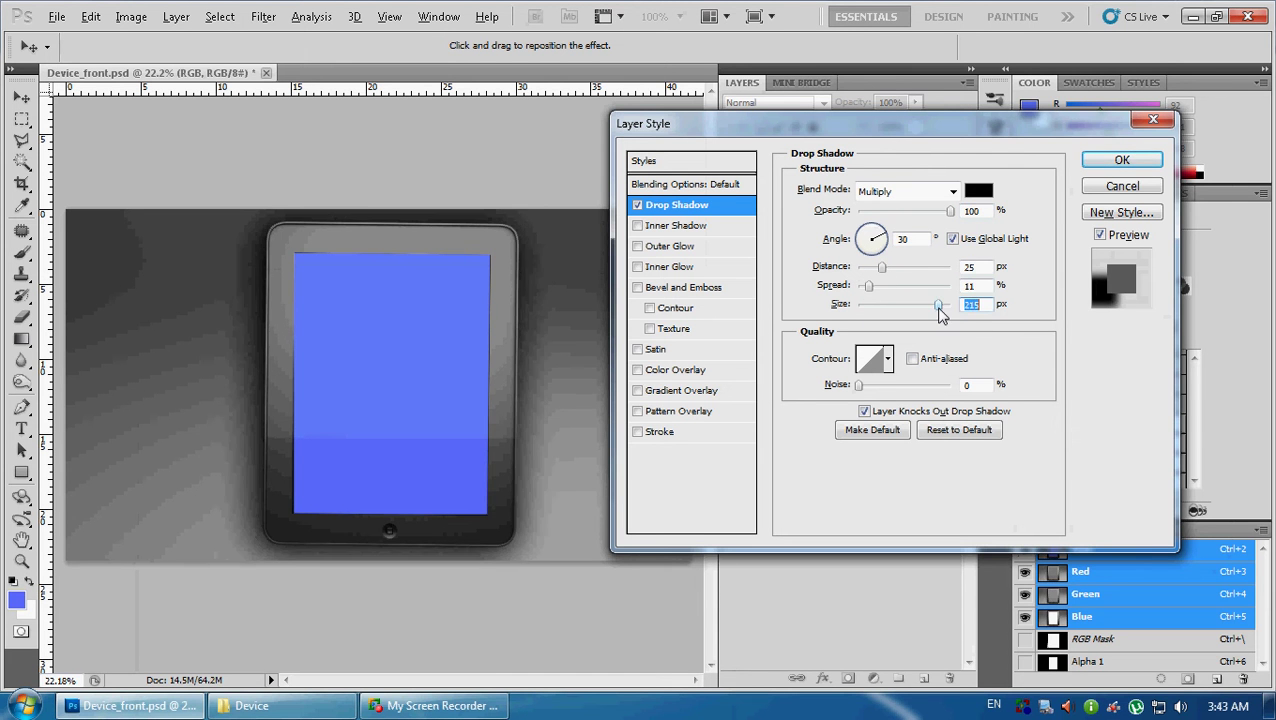
left_click(1122, 163)
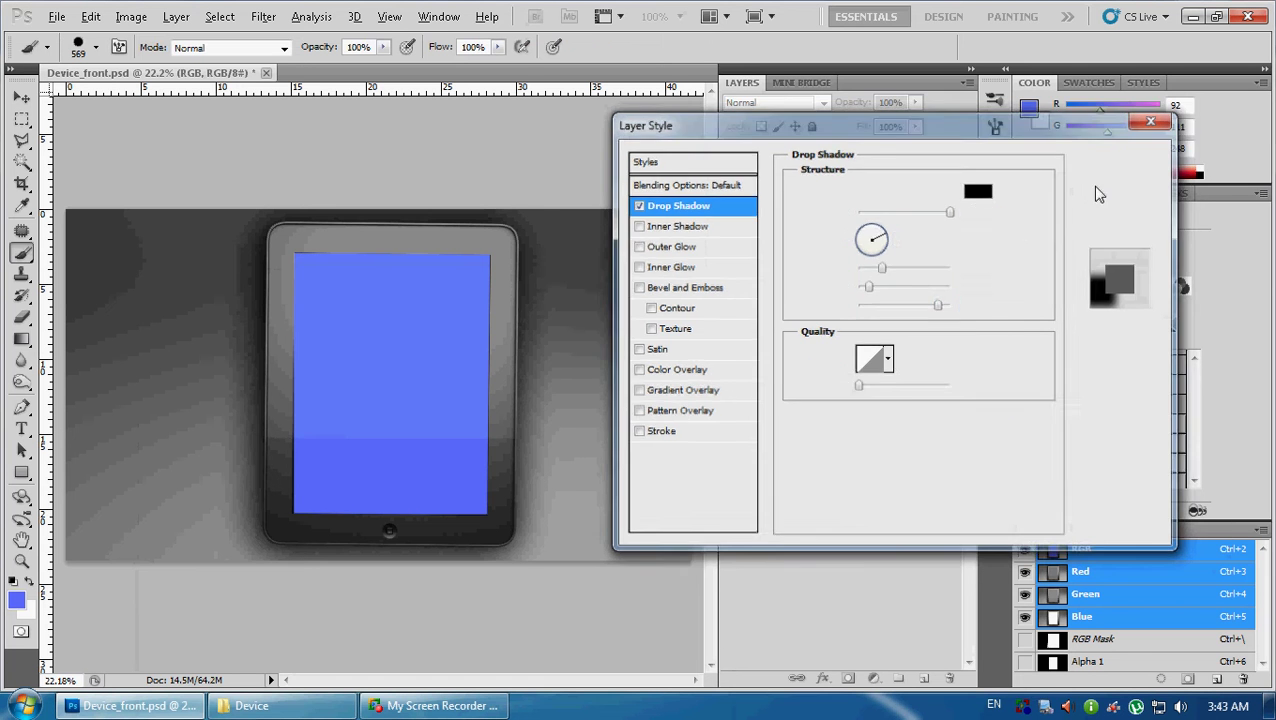
Set the Background group's Change colors to Hue 188 and Saturation 39 for a teal backdrop
left_click(750, 217)
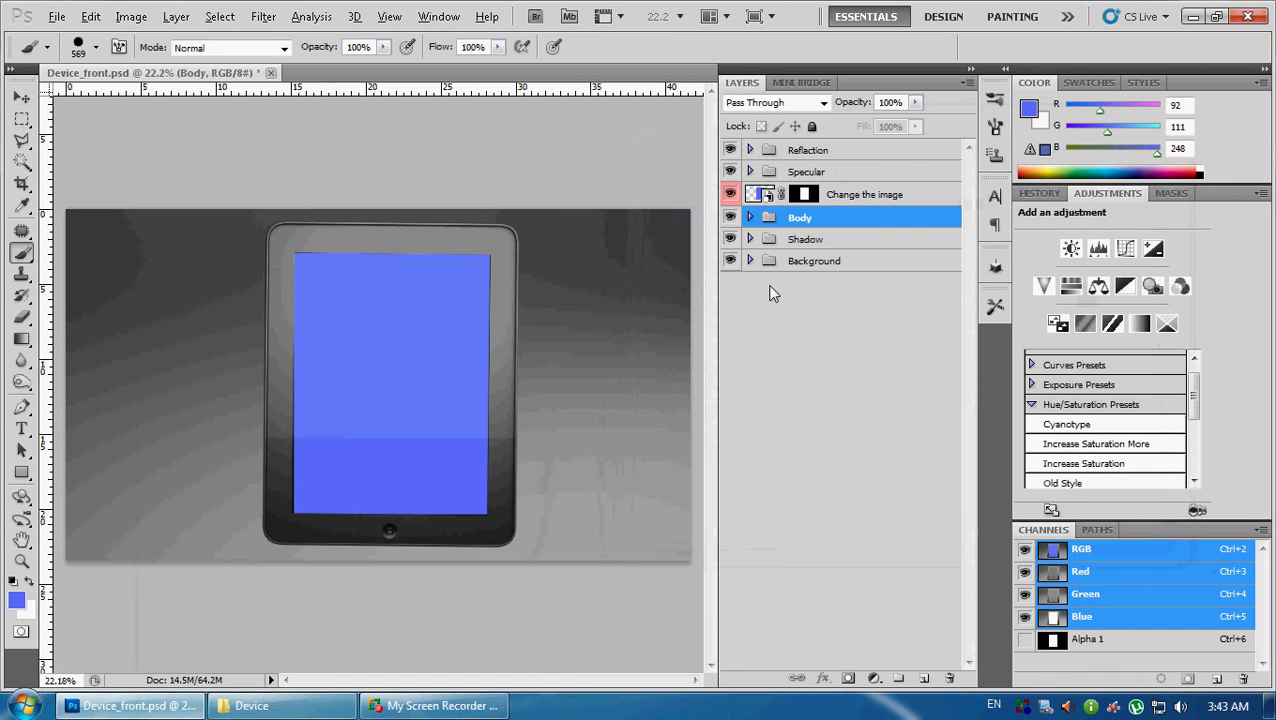
left_click(750, 239)
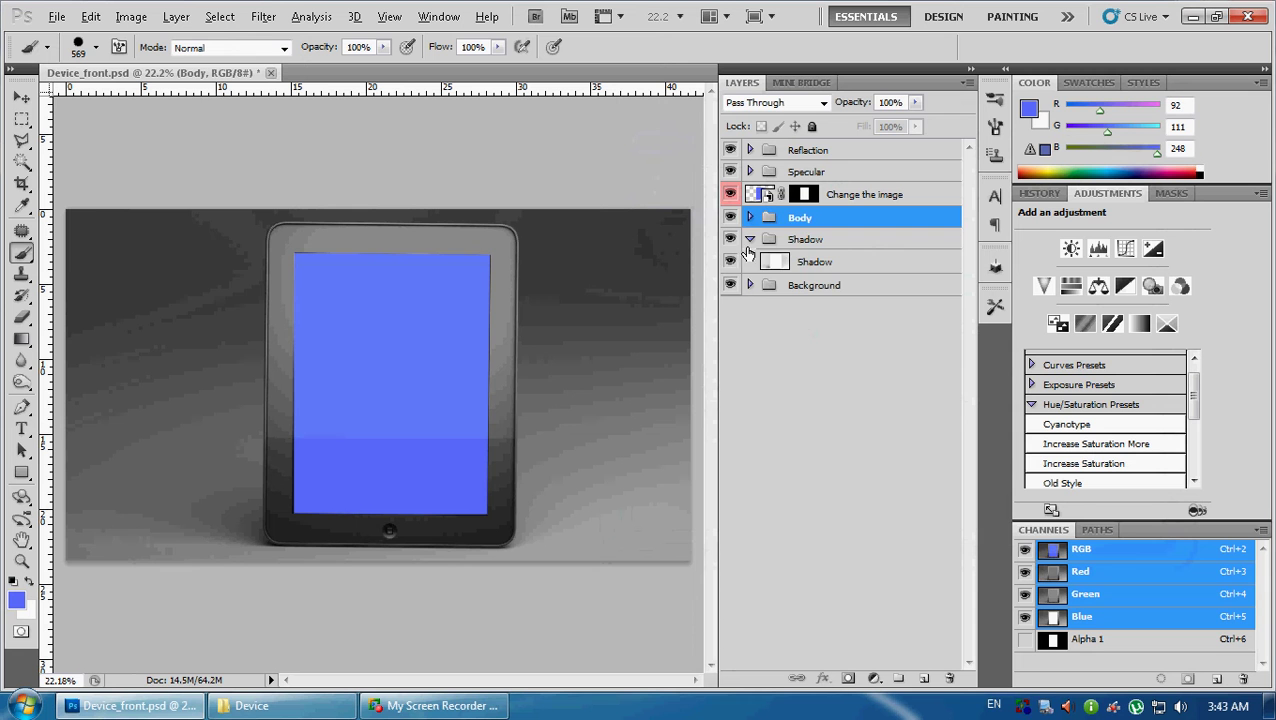
left_click(765, 240)
left_click(750, 239)
left_click(757, 261)
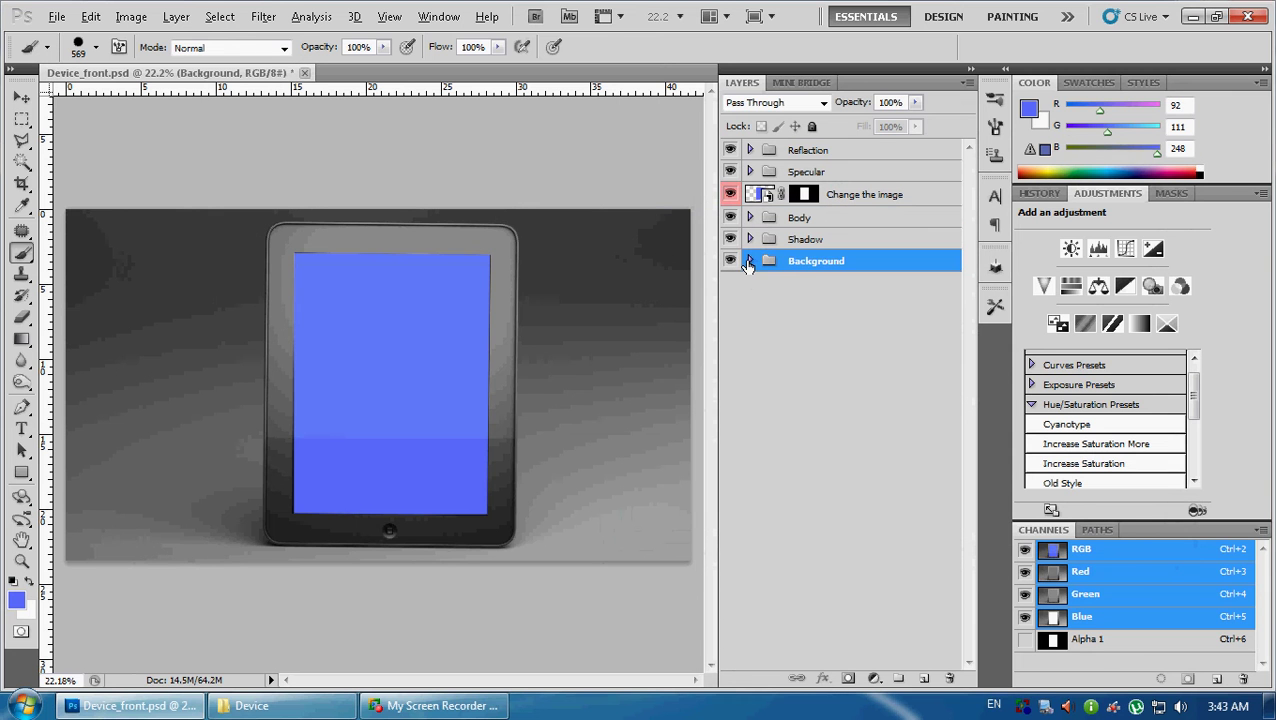
left_click(750, 260)
left_click(886, 285)
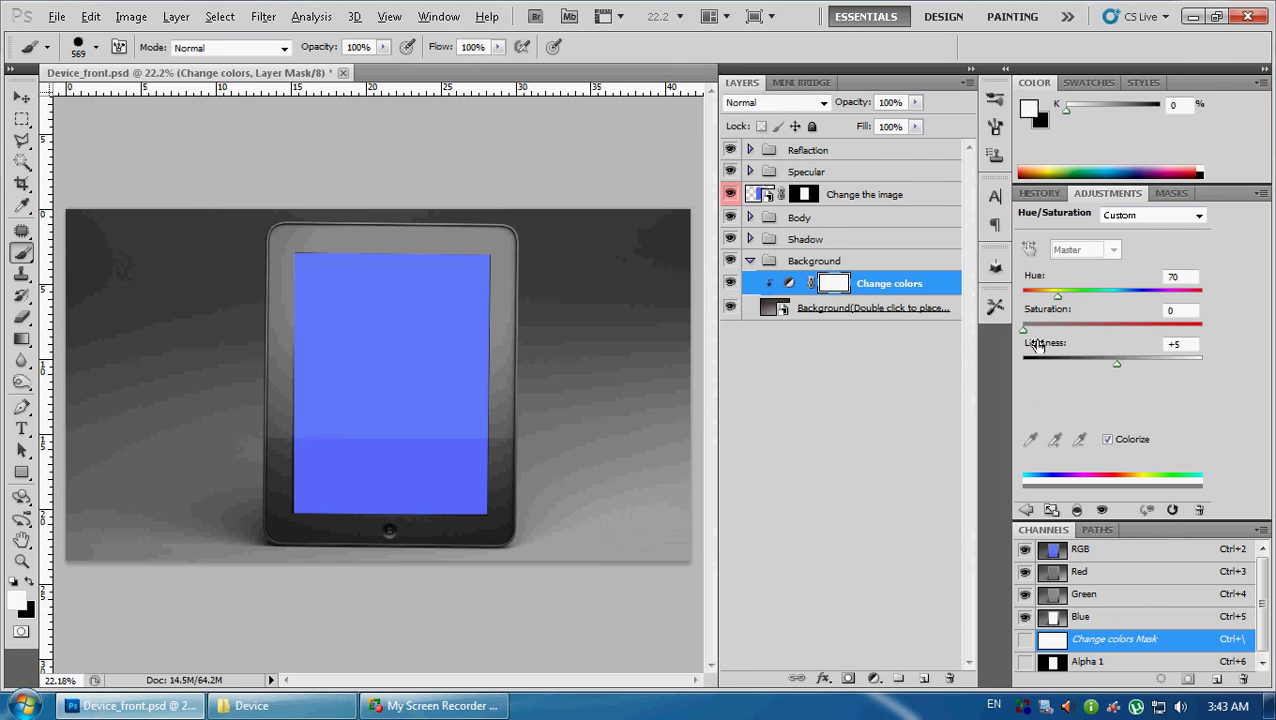
mouse_move(1023, 328)
left_mouse_down()
mouse_move(1127, 336)
mouse_move(1092, 330)
mouse_move(1136, 294)
left_mouse_up()
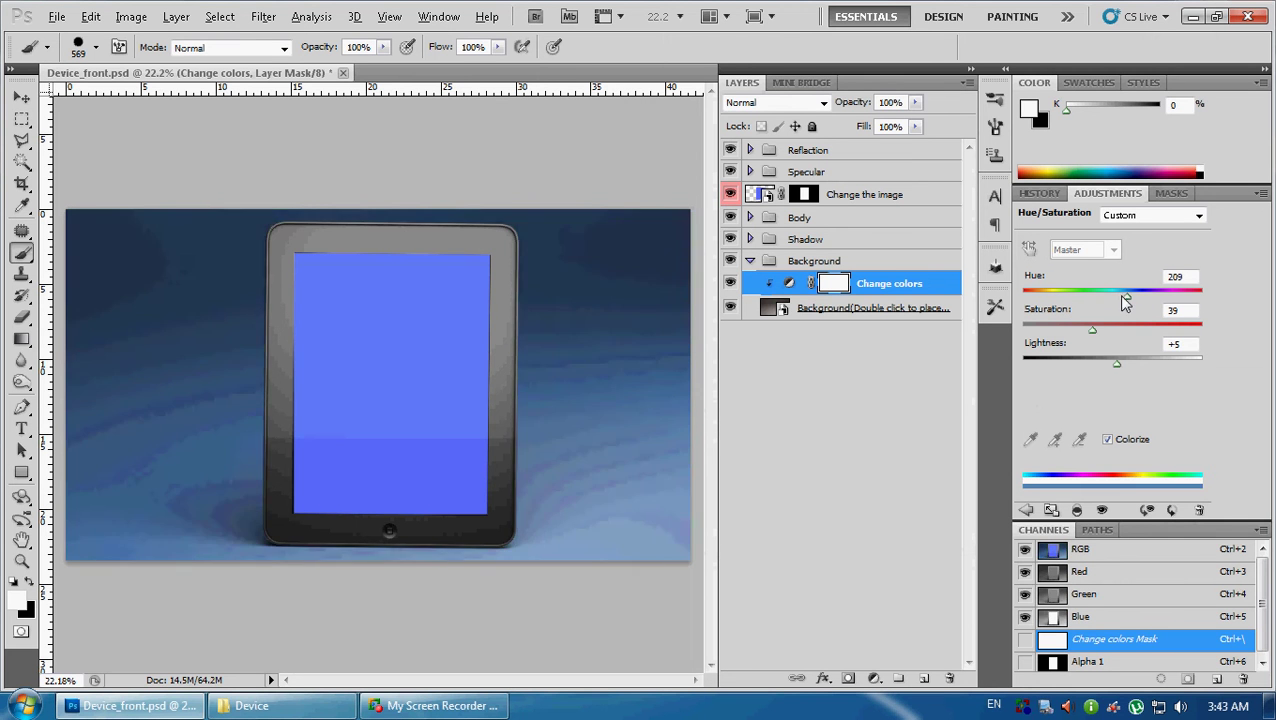
left_click_drag(1136, 302, 1117, 296)
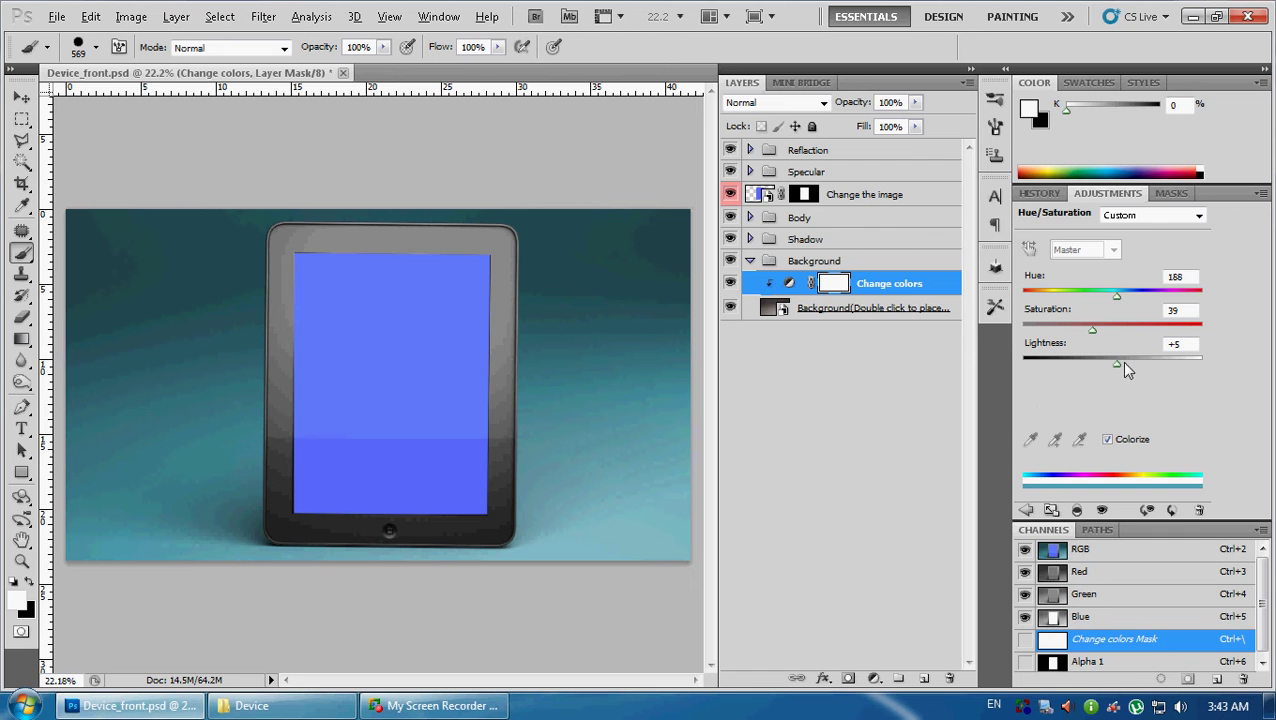
Add a -90° Gradient Overlay inside the Background smart object and close it
double_click(775, 312)
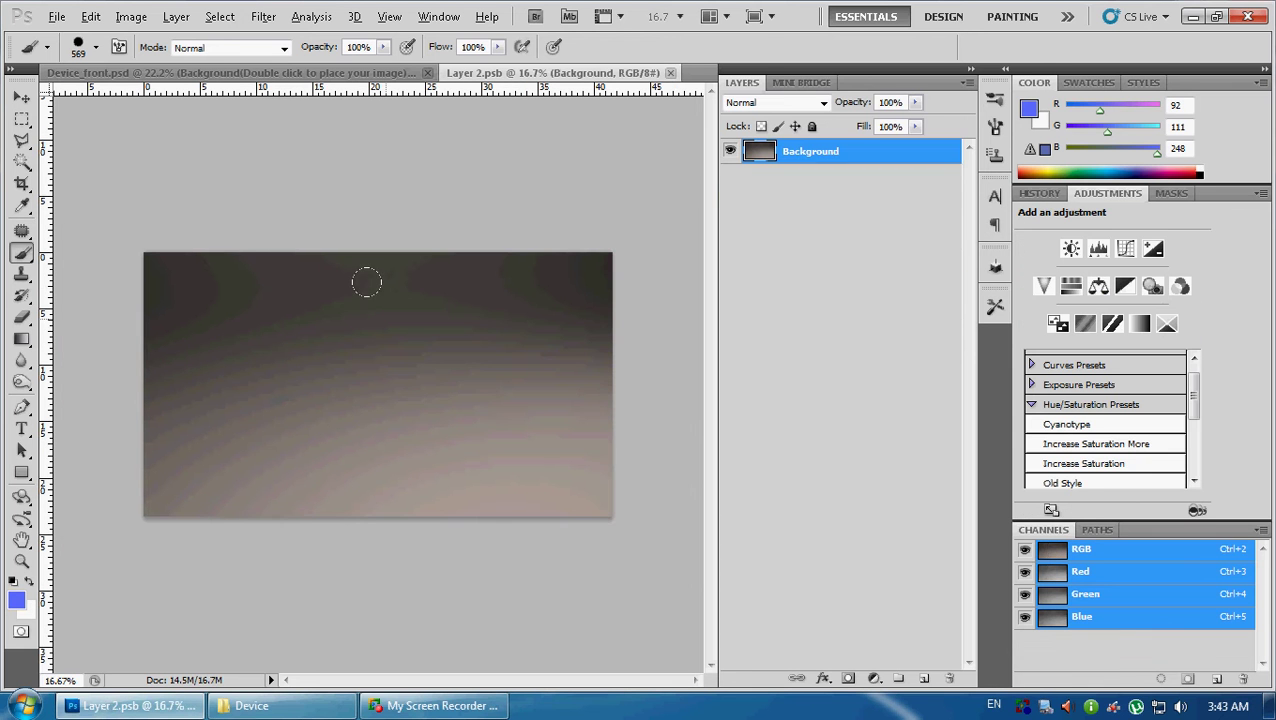
left_click_drag(248, 266, 520, 285)
key("ctrl+z")
right_click(881, 152)
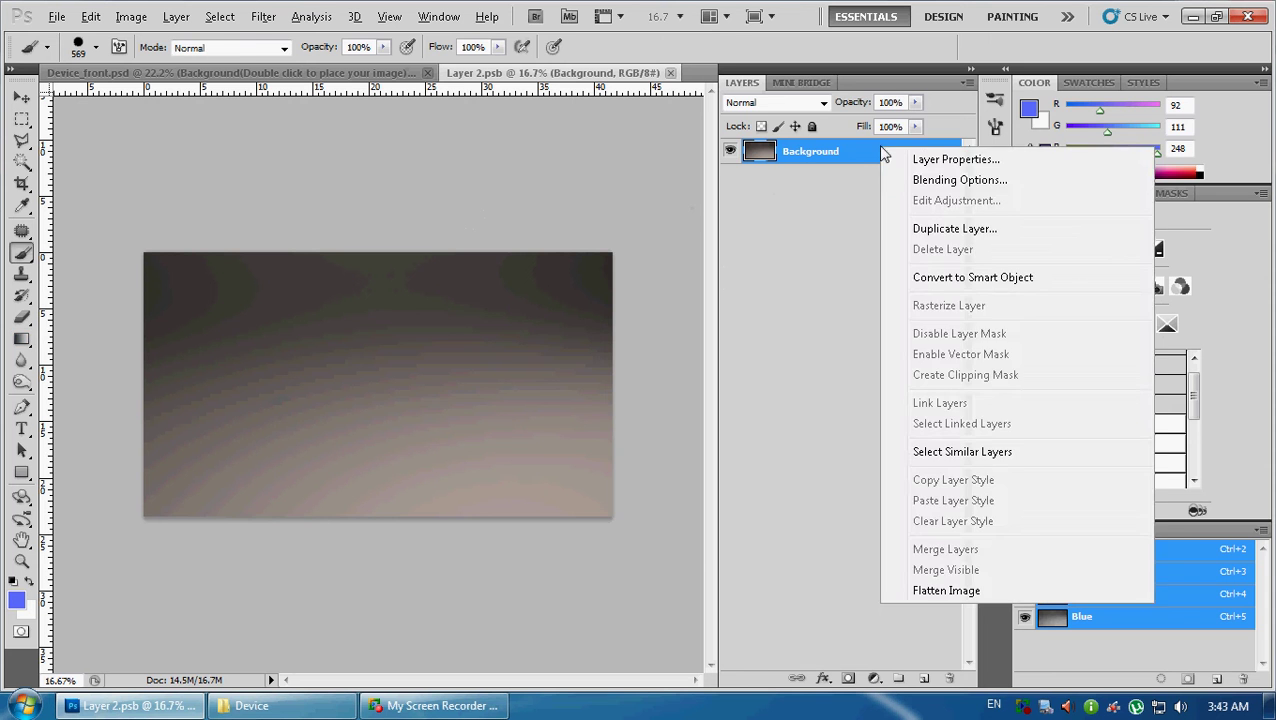
left_click(960, 180)
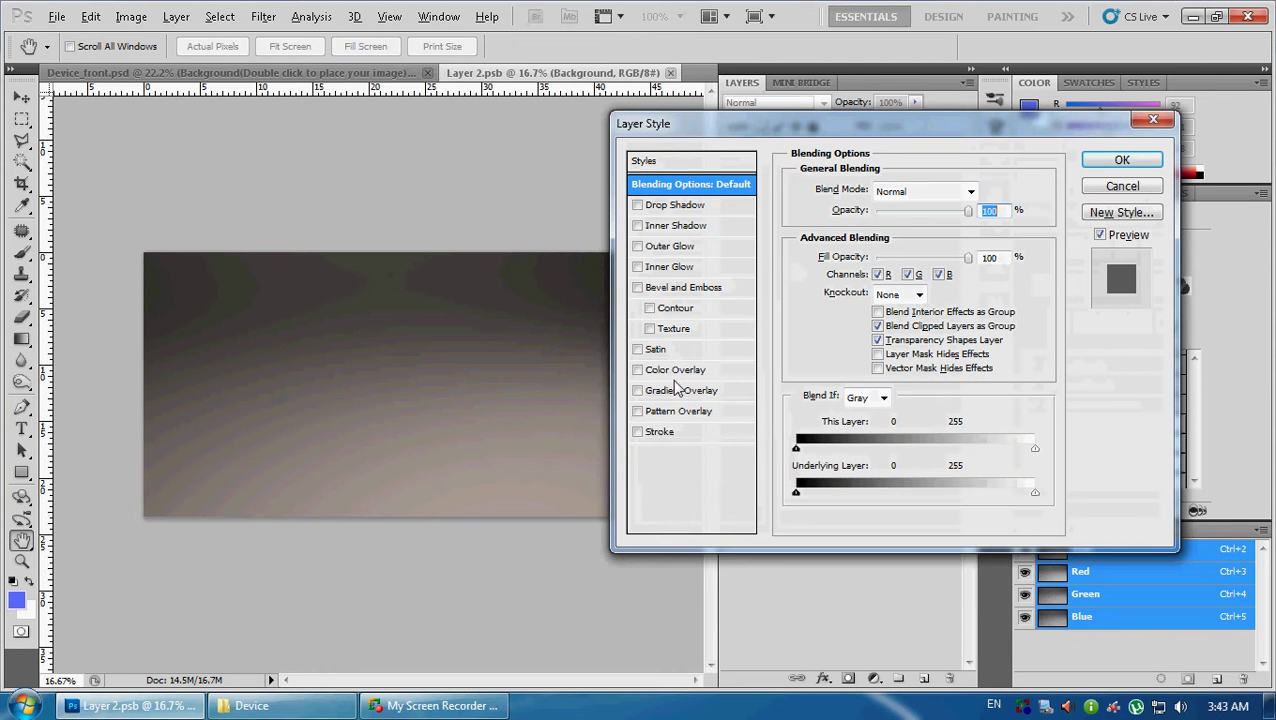
left_click(680, 390)
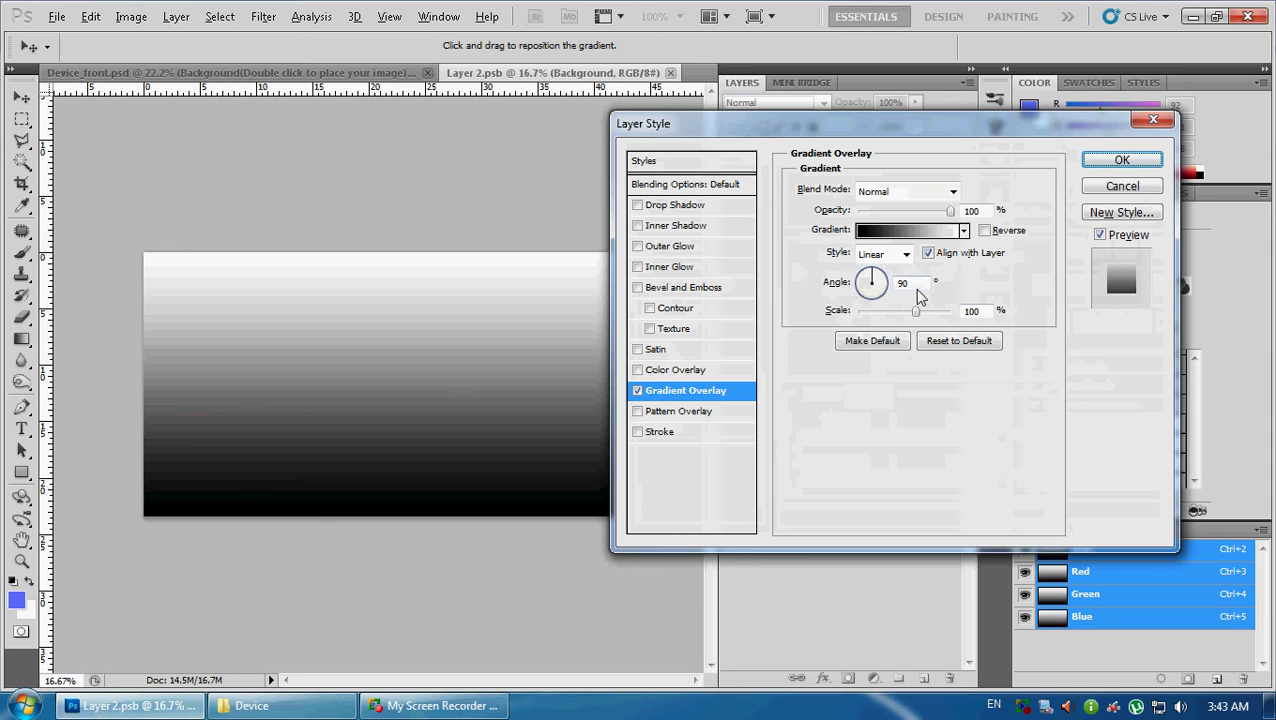
left_click_drag(871, 280, 878, 328)
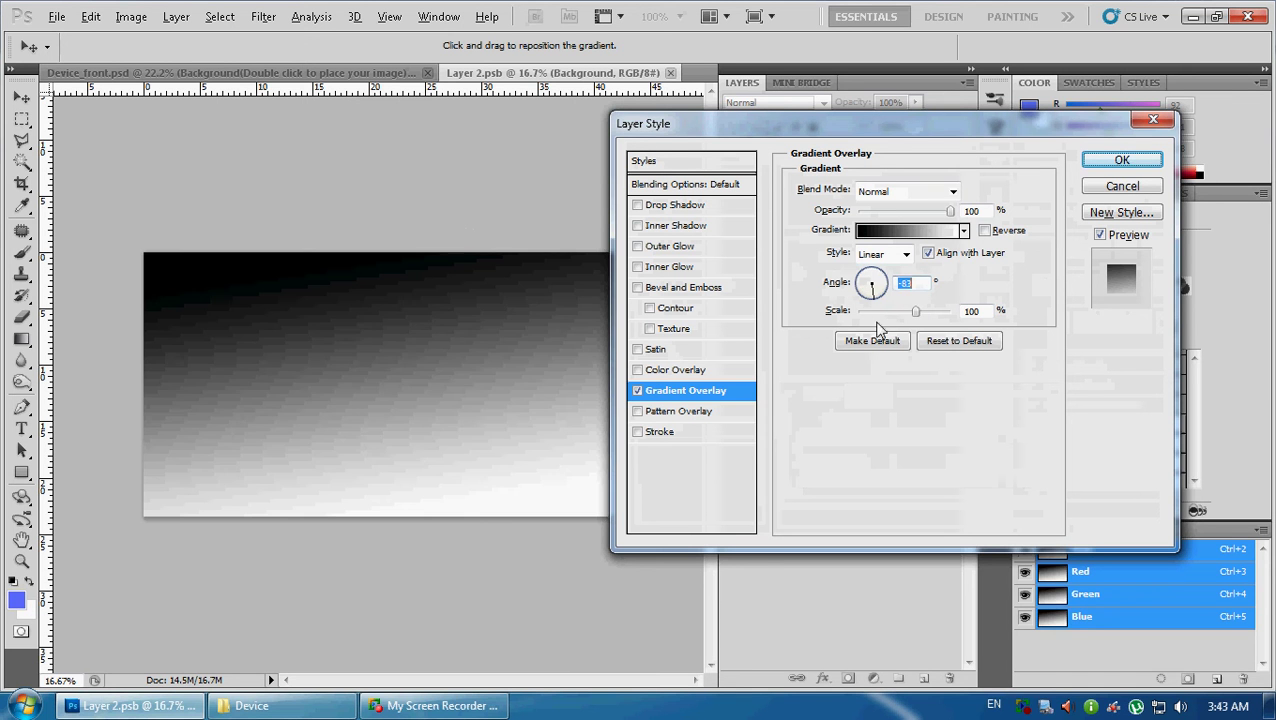
type("-")
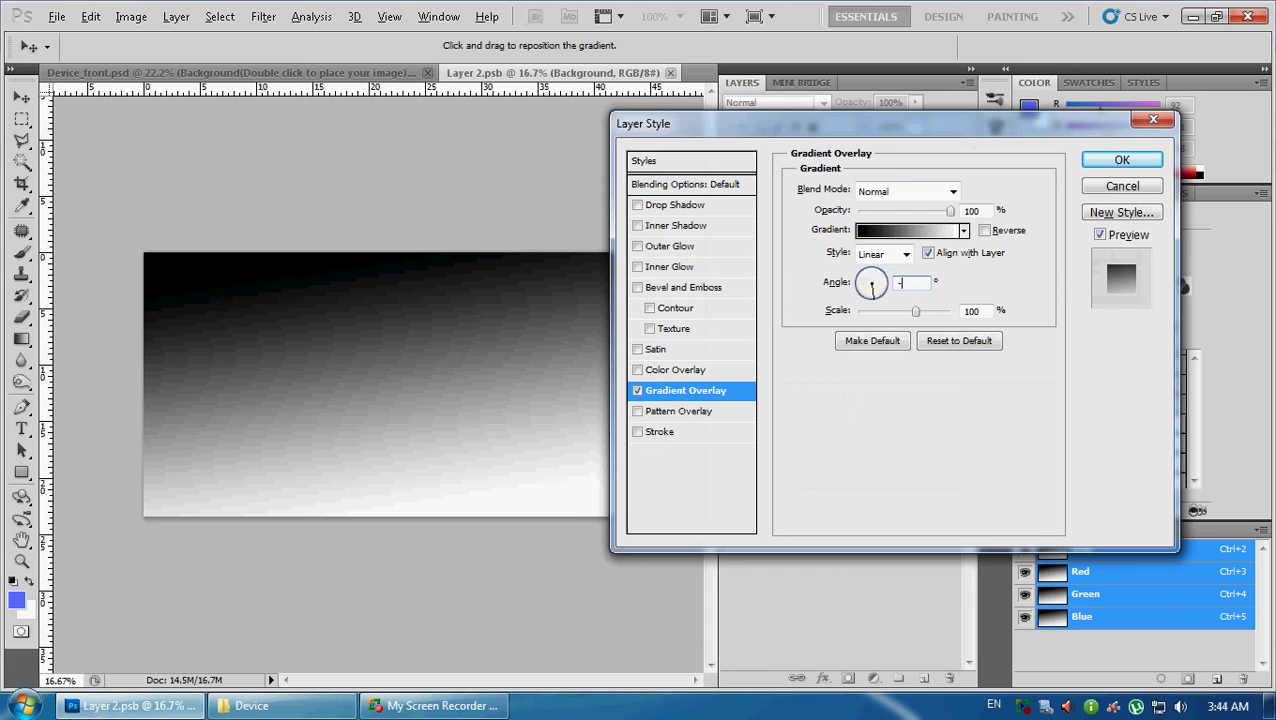
type("90")
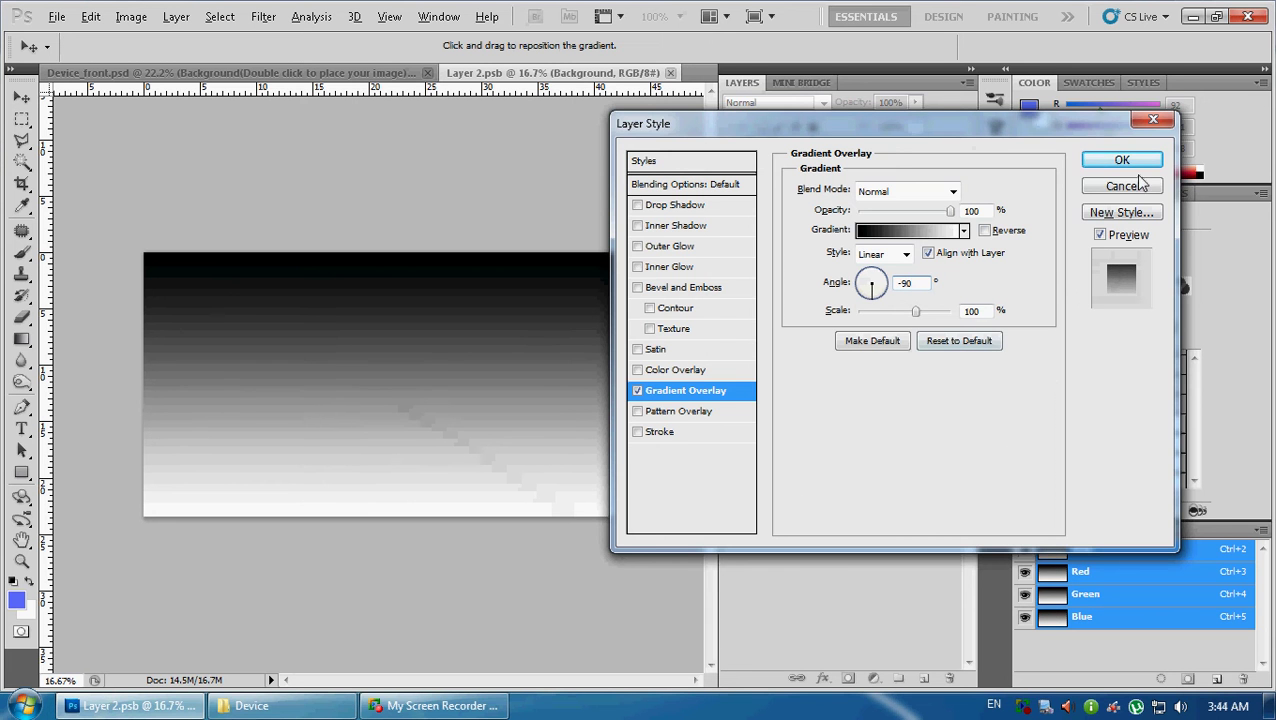
left_click(1110, 162)
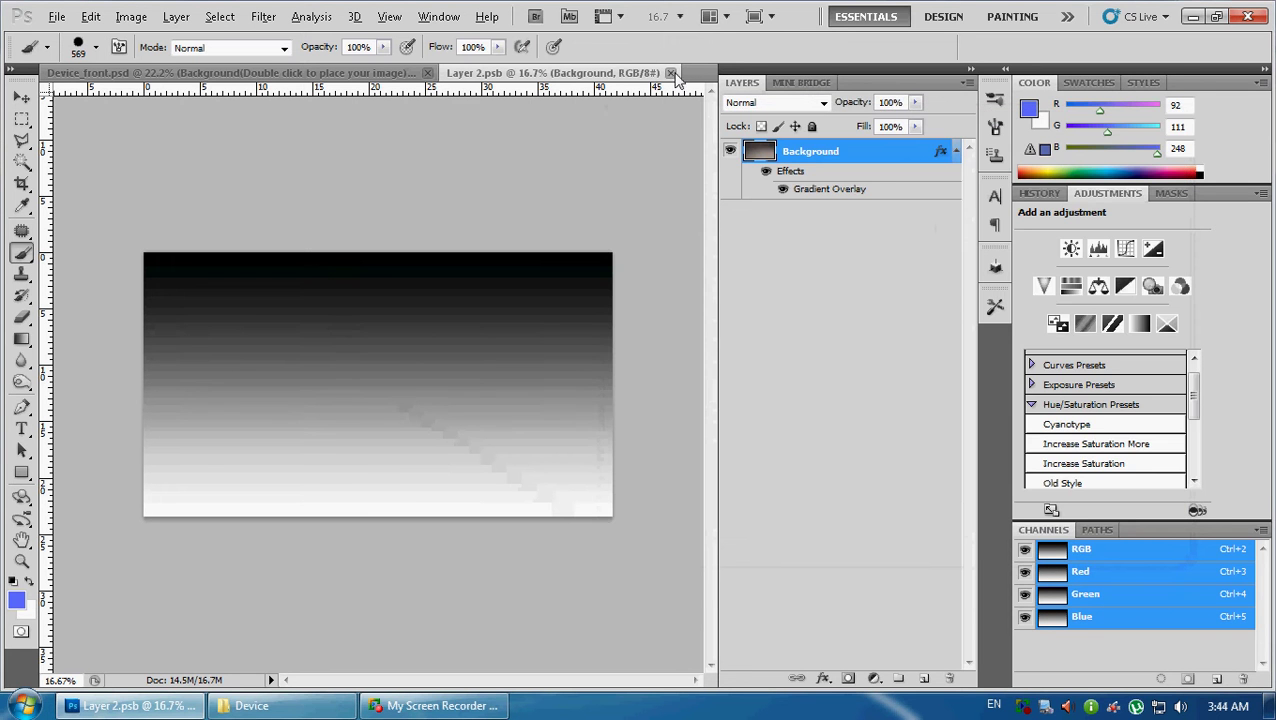
left_click(672, 74)
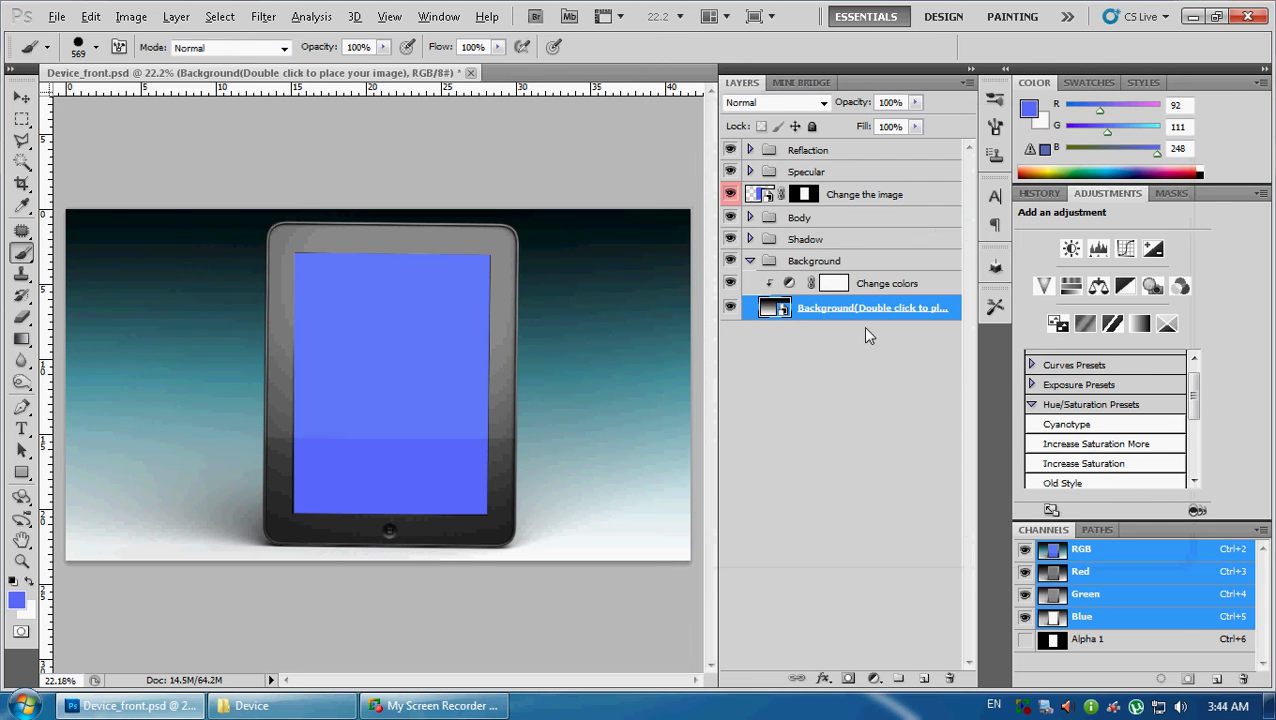
Compare the Change colors tint on and off, then raise its Hue to 202
left_click(880, 283)
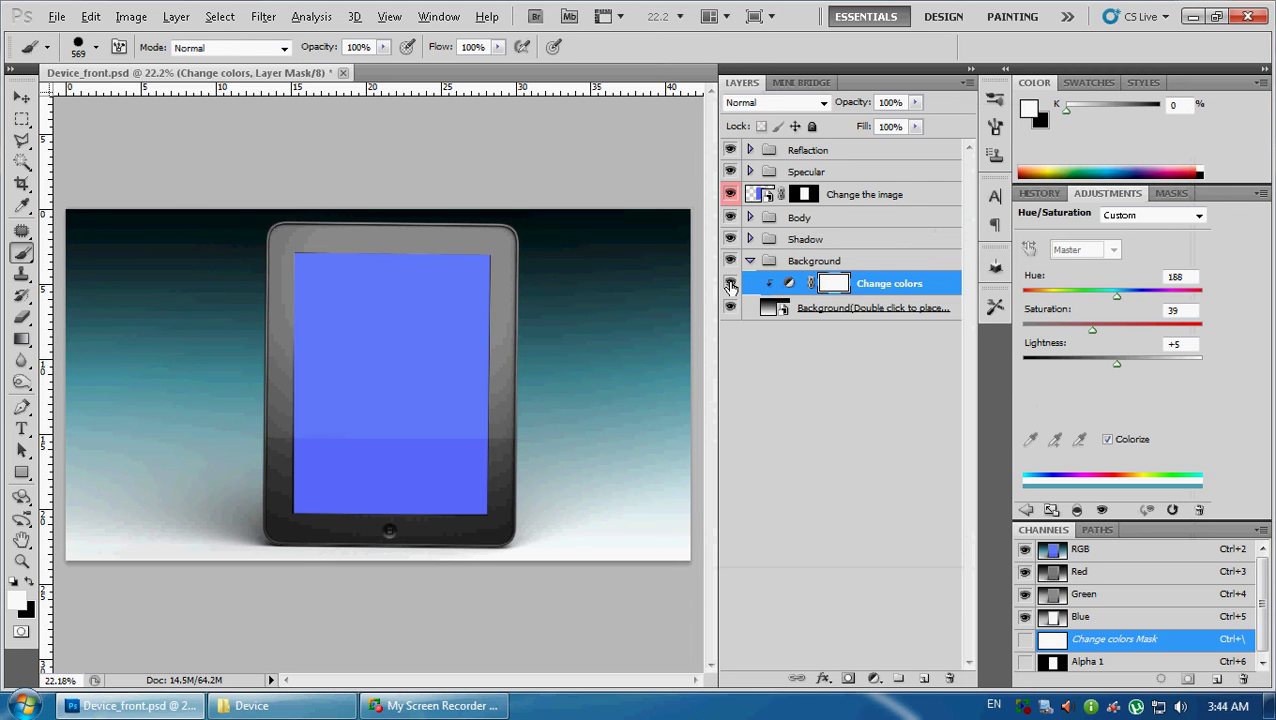
left_click(731, 286)
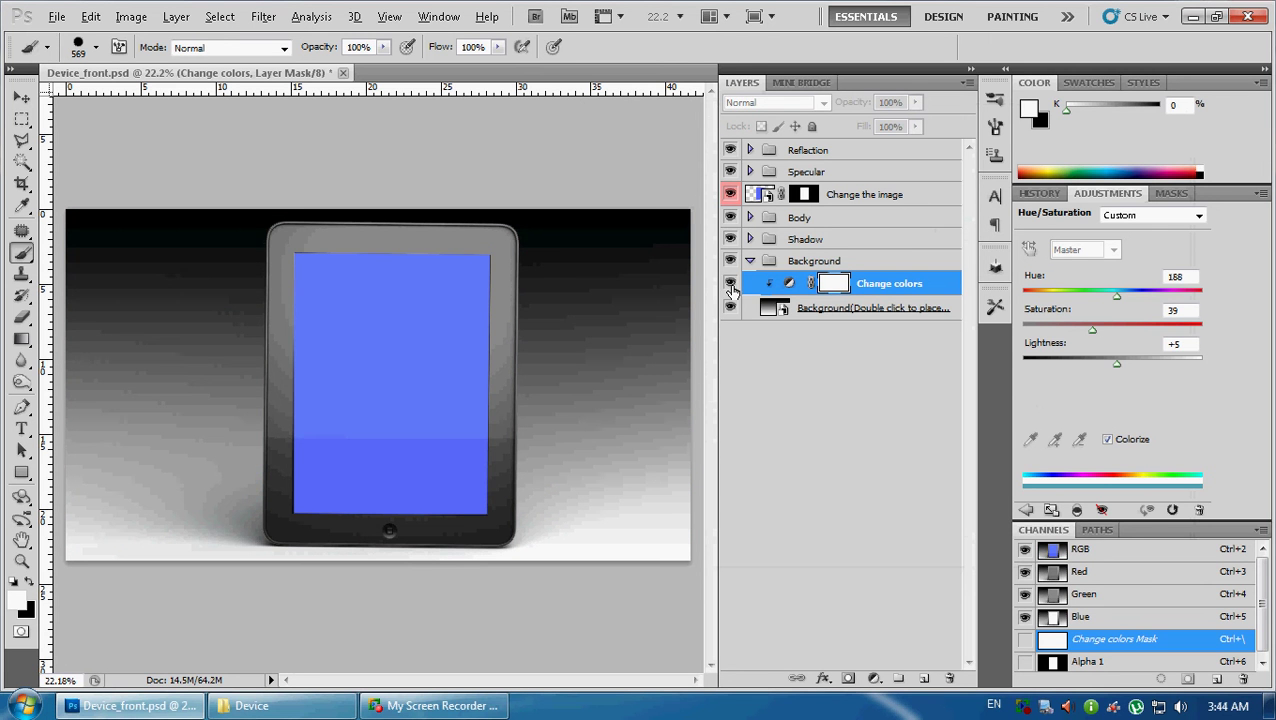
left_click(731, 286)
left_click_drag(1117, 296, 1123, 297)
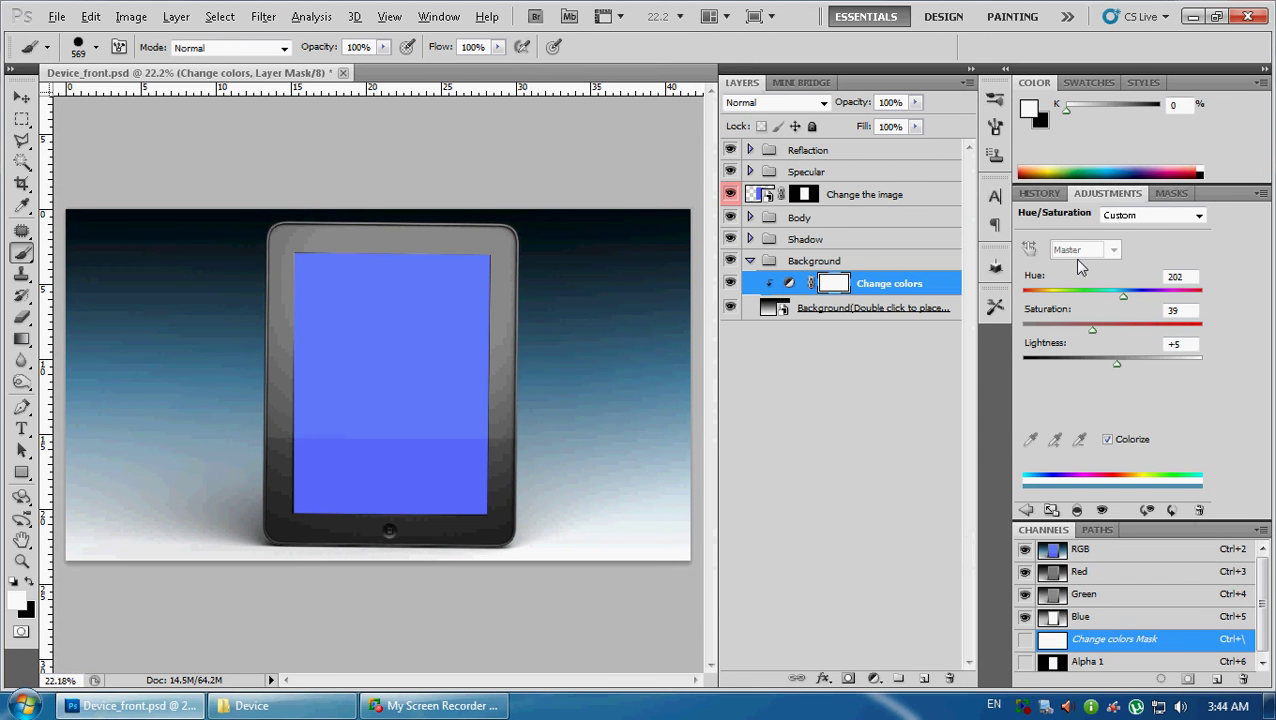
Review the History panel, then collapse the Background group
left_click(750, 261)
left_click(760, 258)
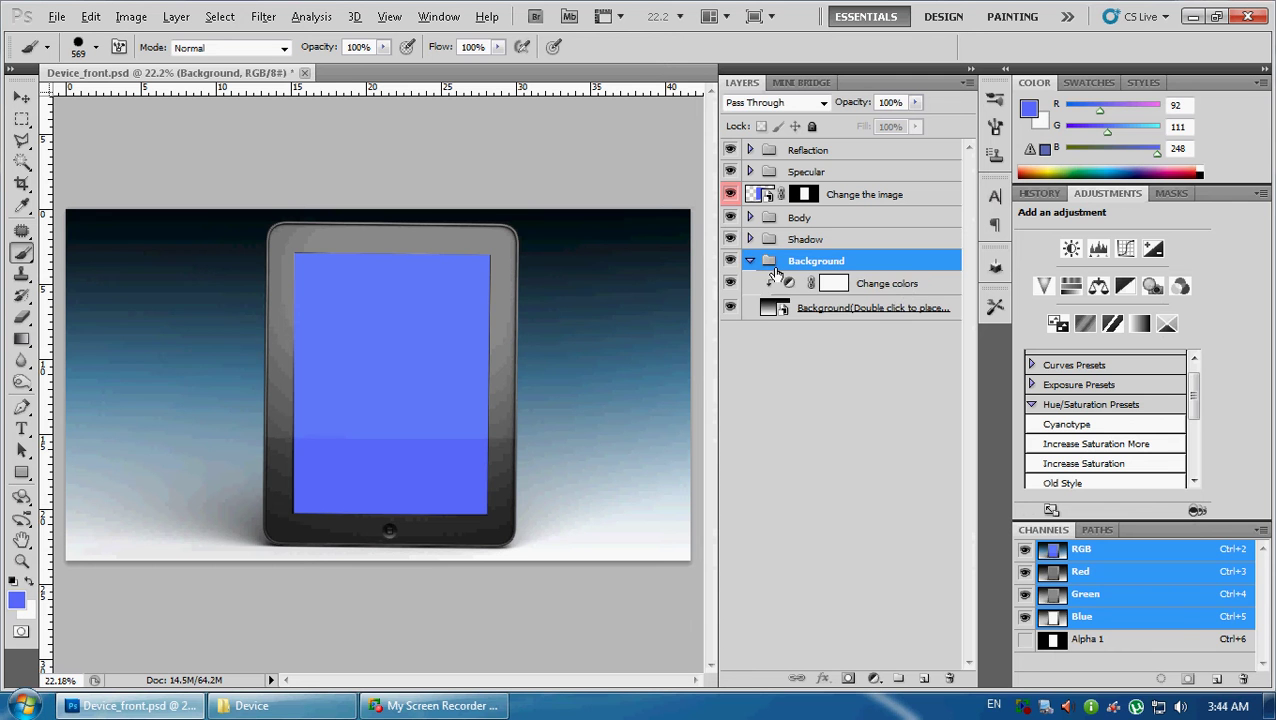
left_click(884, 288)
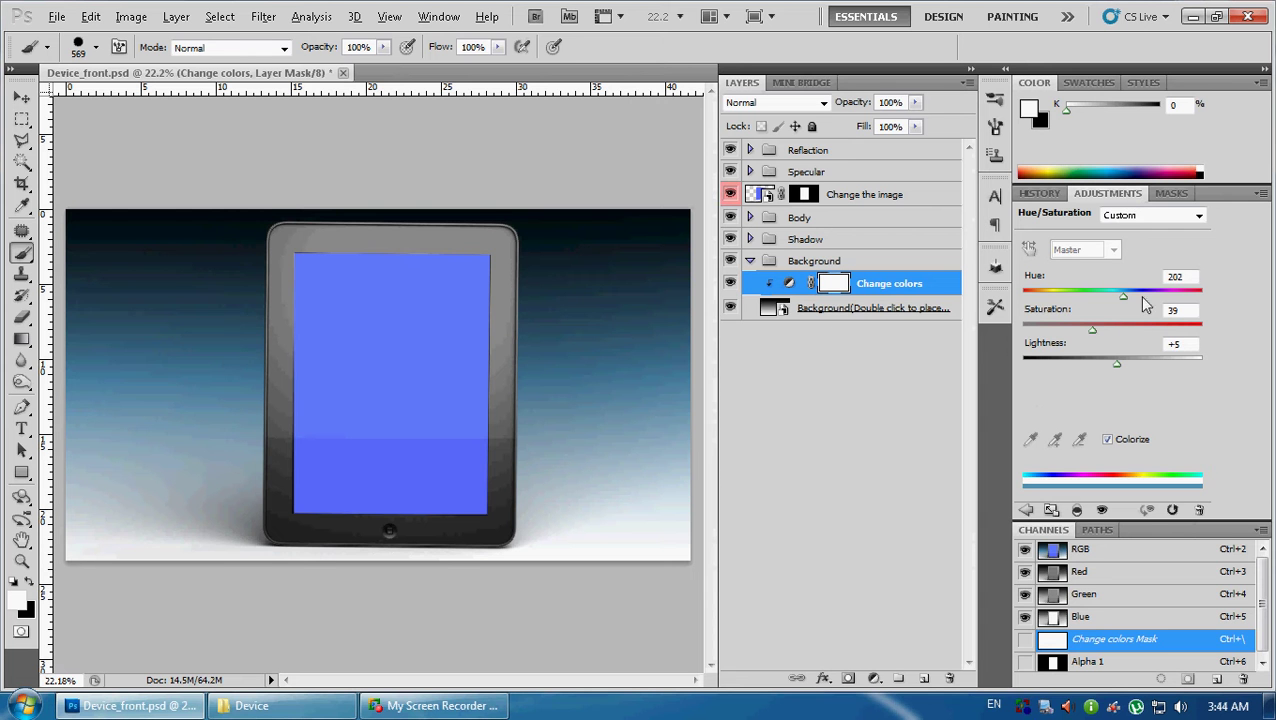
left_click(1039, 194)
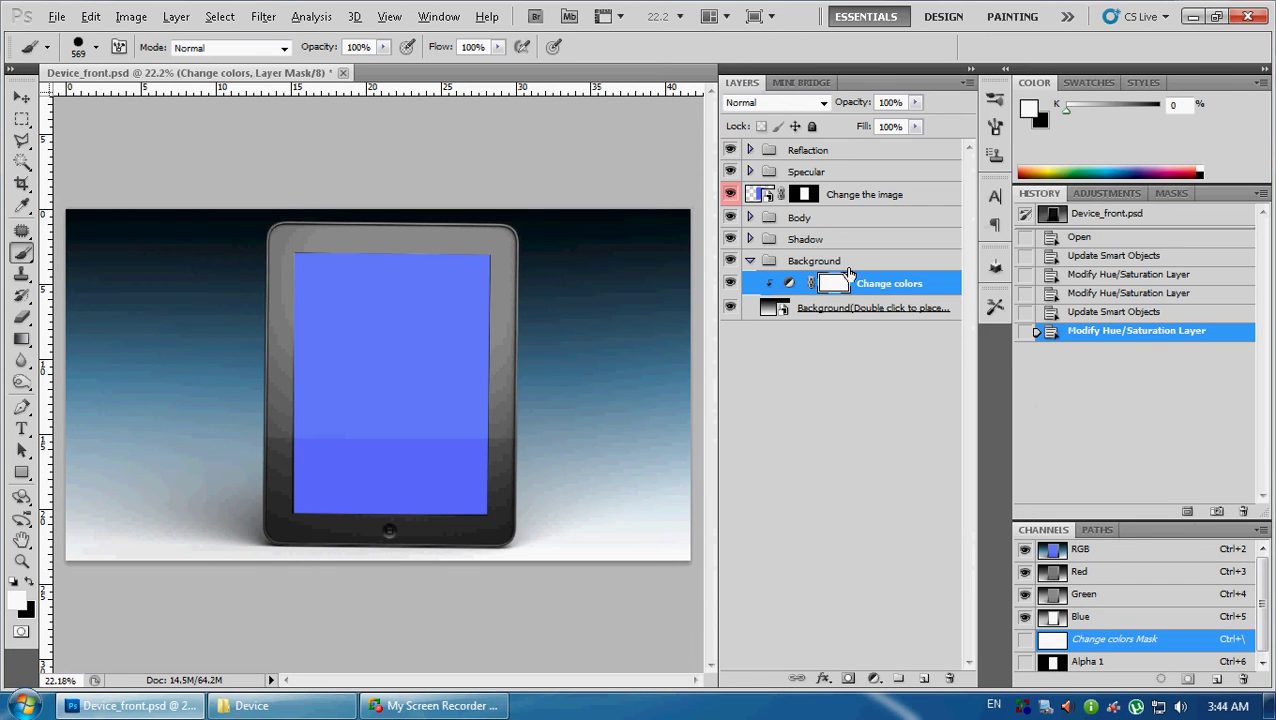
left_click(1105, 193)
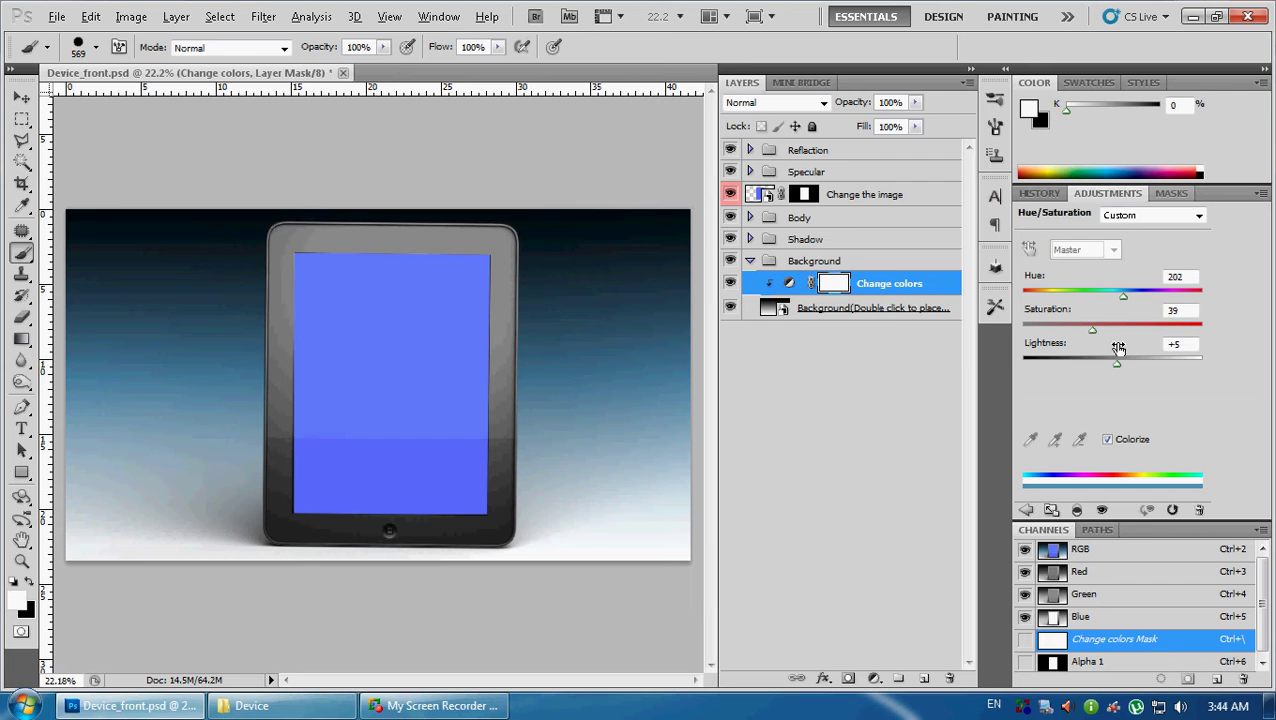
left_click(751, 262)
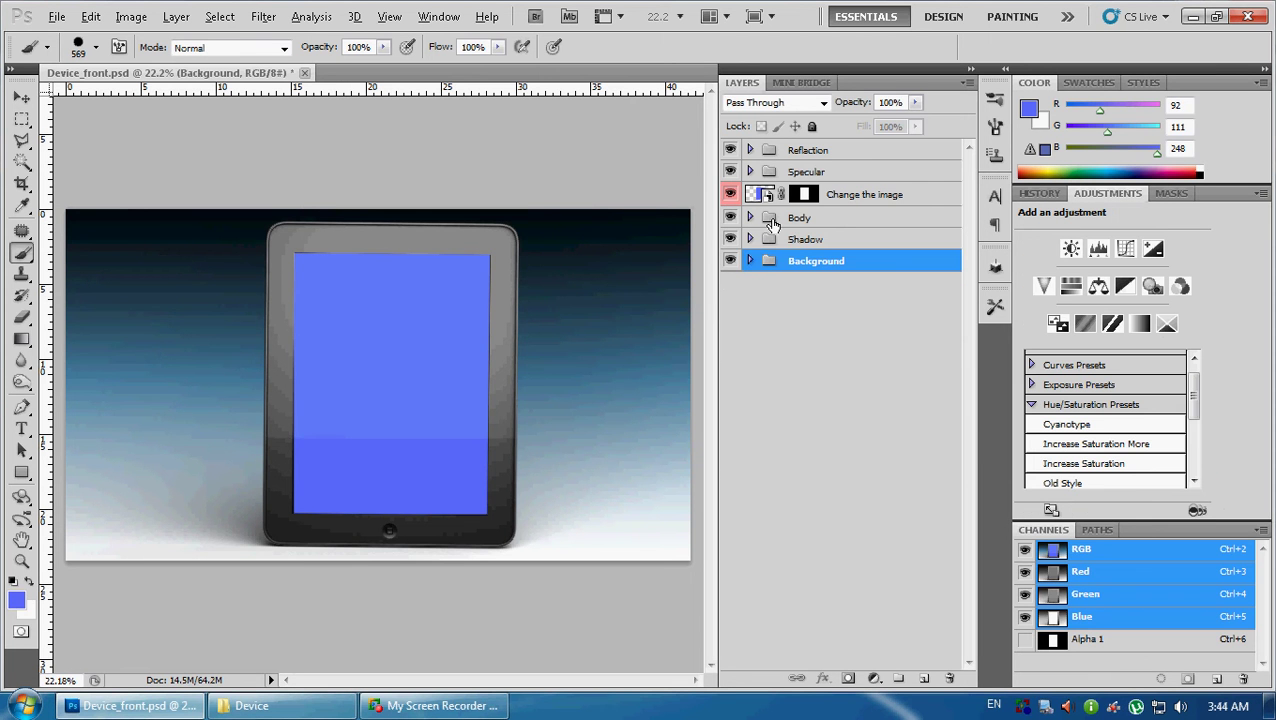
Close Device_front without saving, return Explorer to the PSD folder and open the Mobile folder
left_click(305, 74)
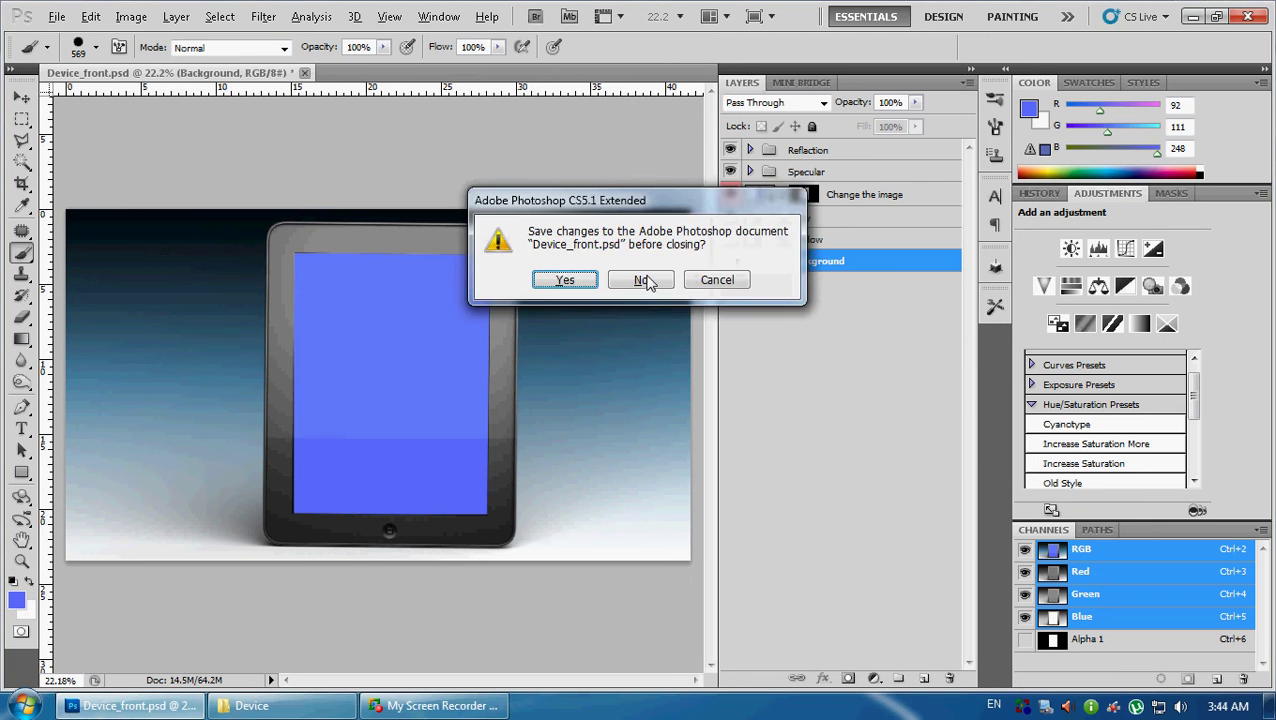
left_click(613, 279)
left_click(290, 705)
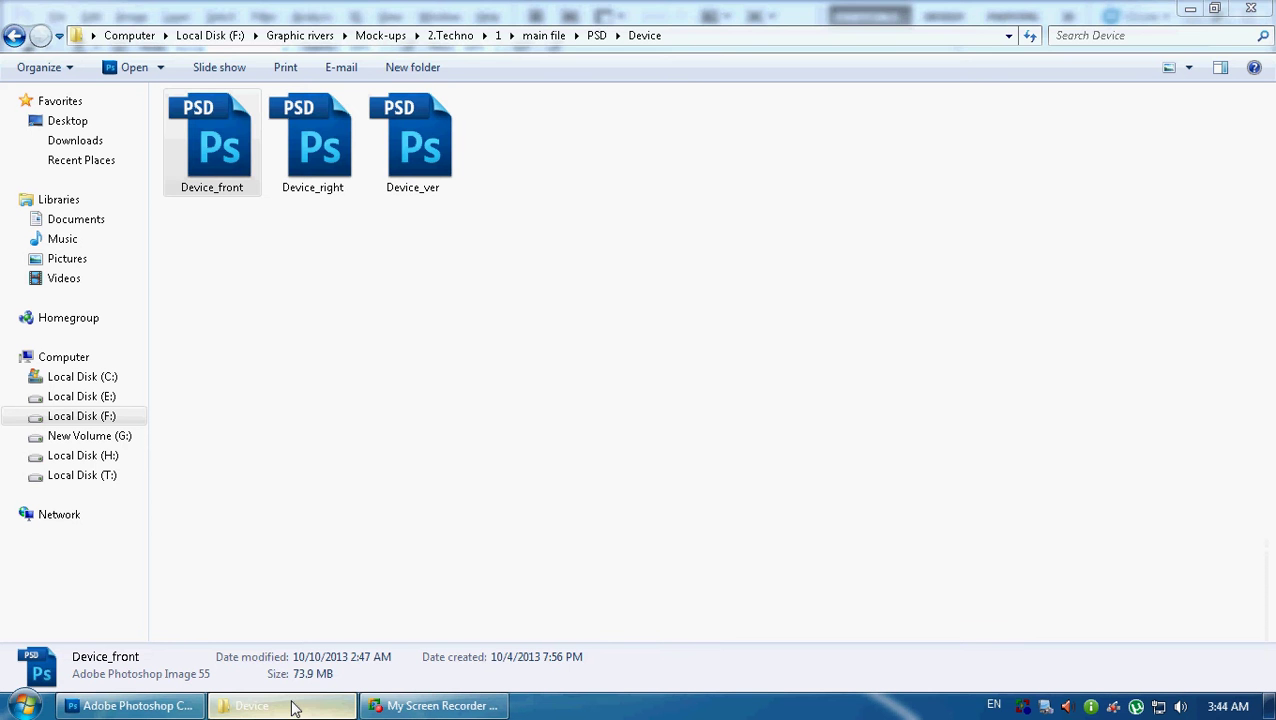
left_click(14, 33)
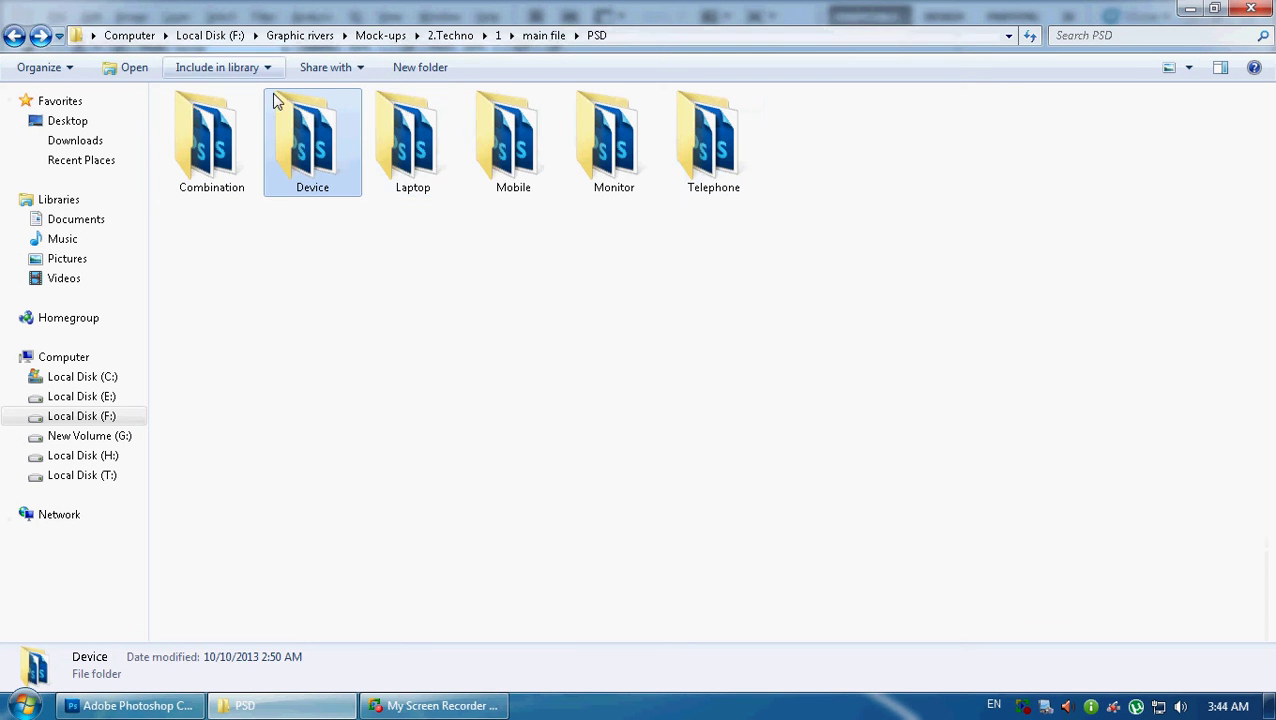
double_click(530, 155)
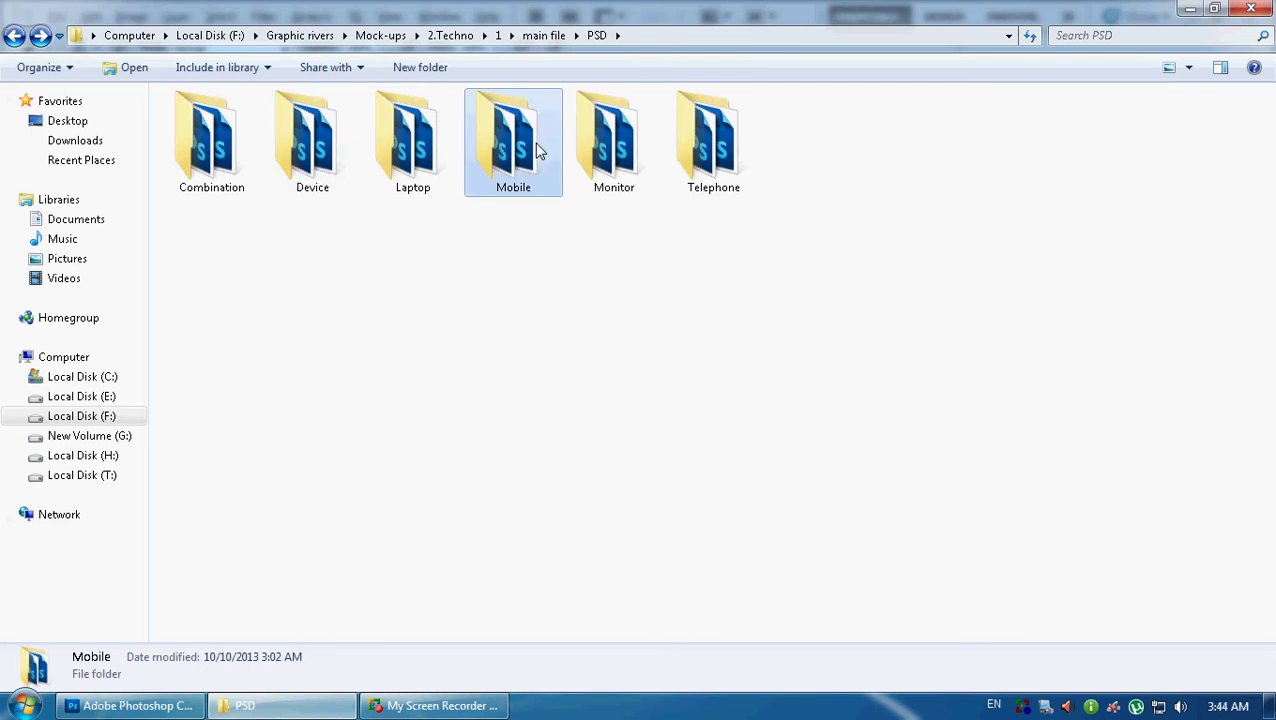
Open Mobile_front and Mobile_Left from the Mobile folder in Photoshop
left_click(209, 140)
double_click(209, 140)
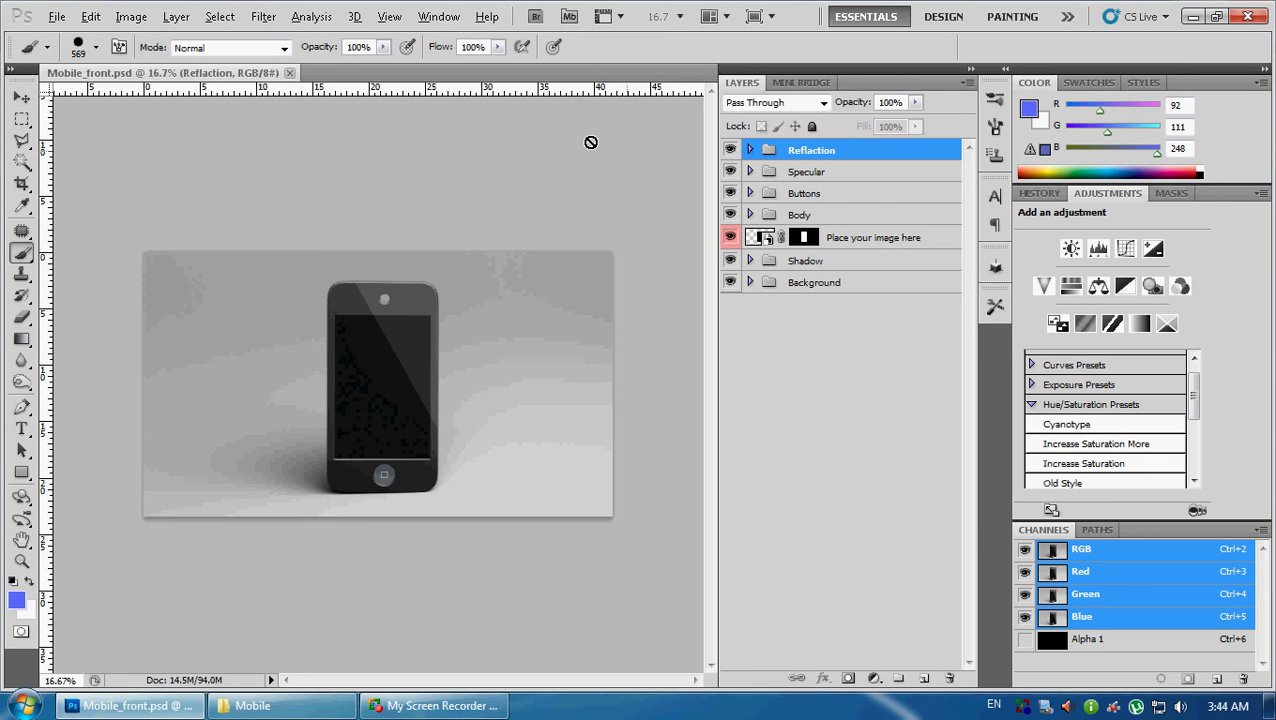
left_click(290, 705)
double_click(319, 160)
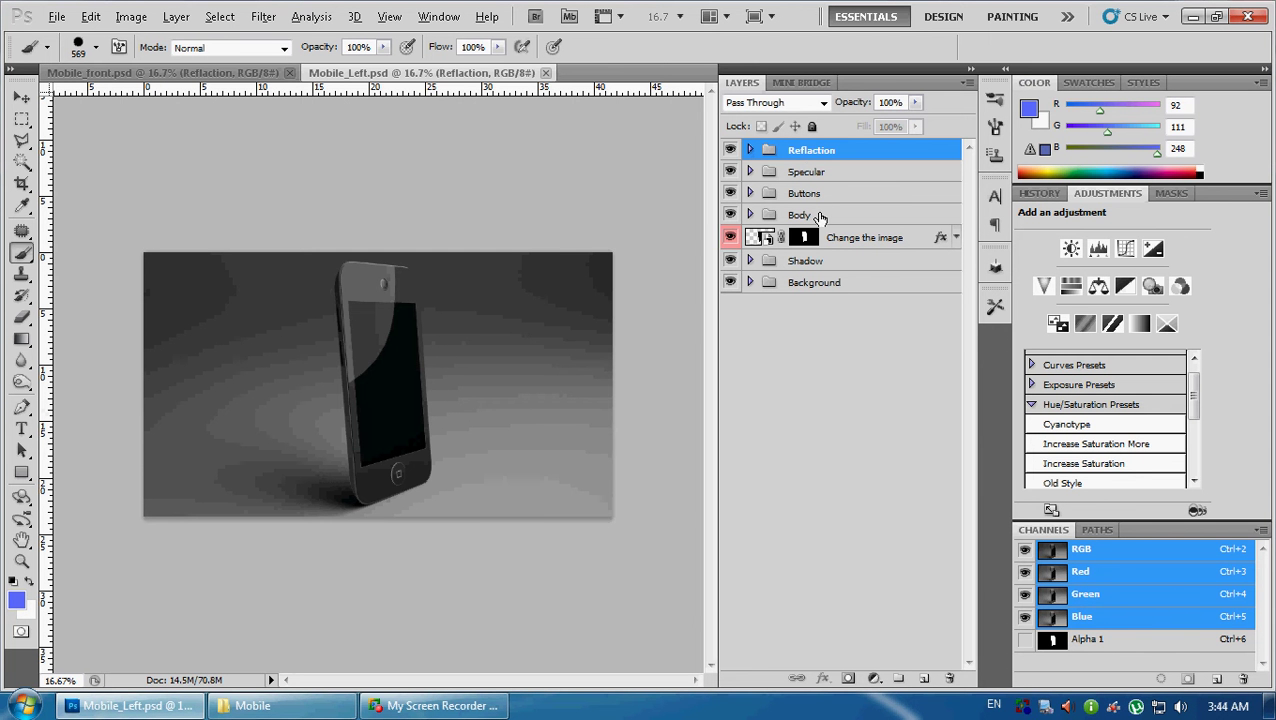
Close both Mobile documents and open Comb_1 from PSD > Combination
left_click(545, 73)
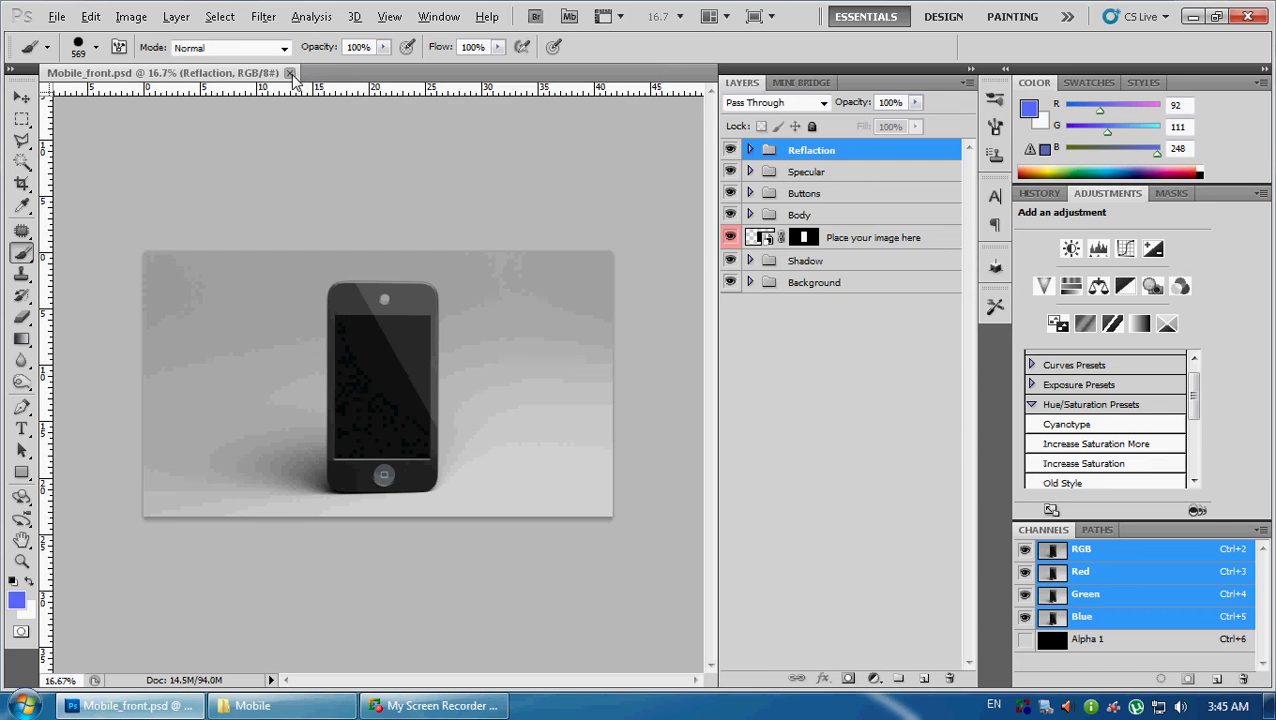
left_click(289, 73)
left_click(226, 706)
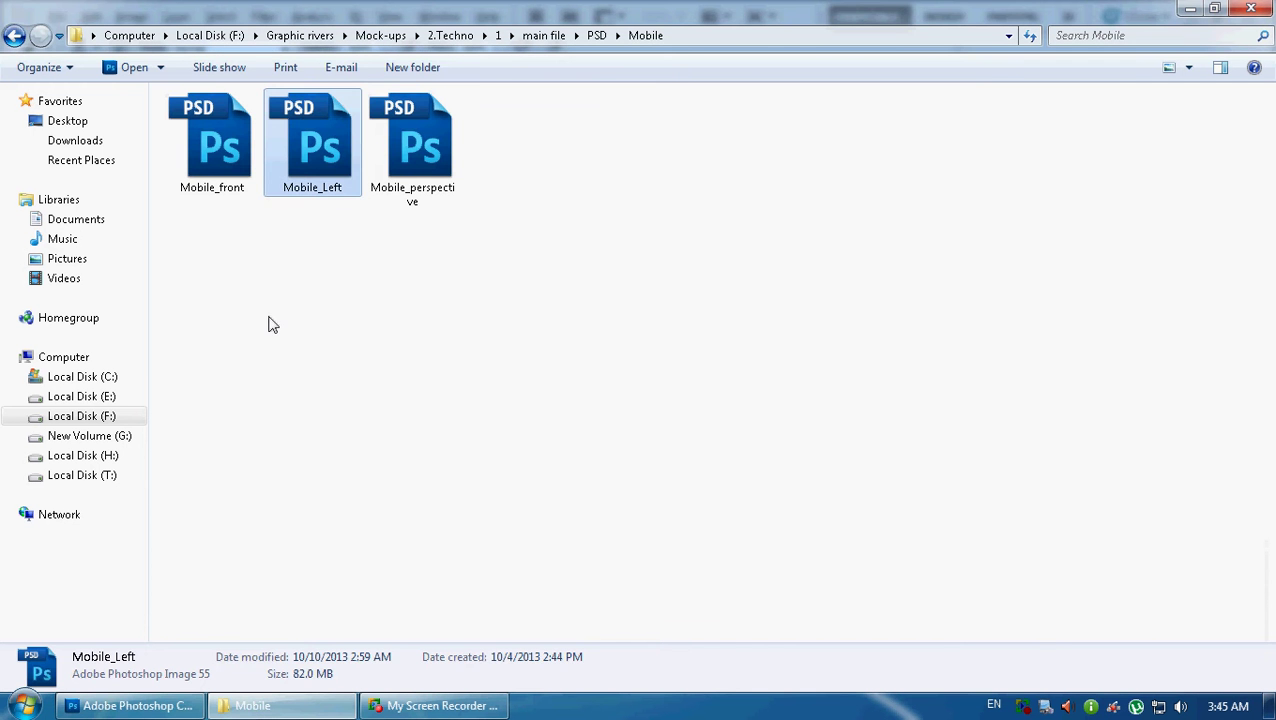
key("BackSpace")
double_click(212, 155)
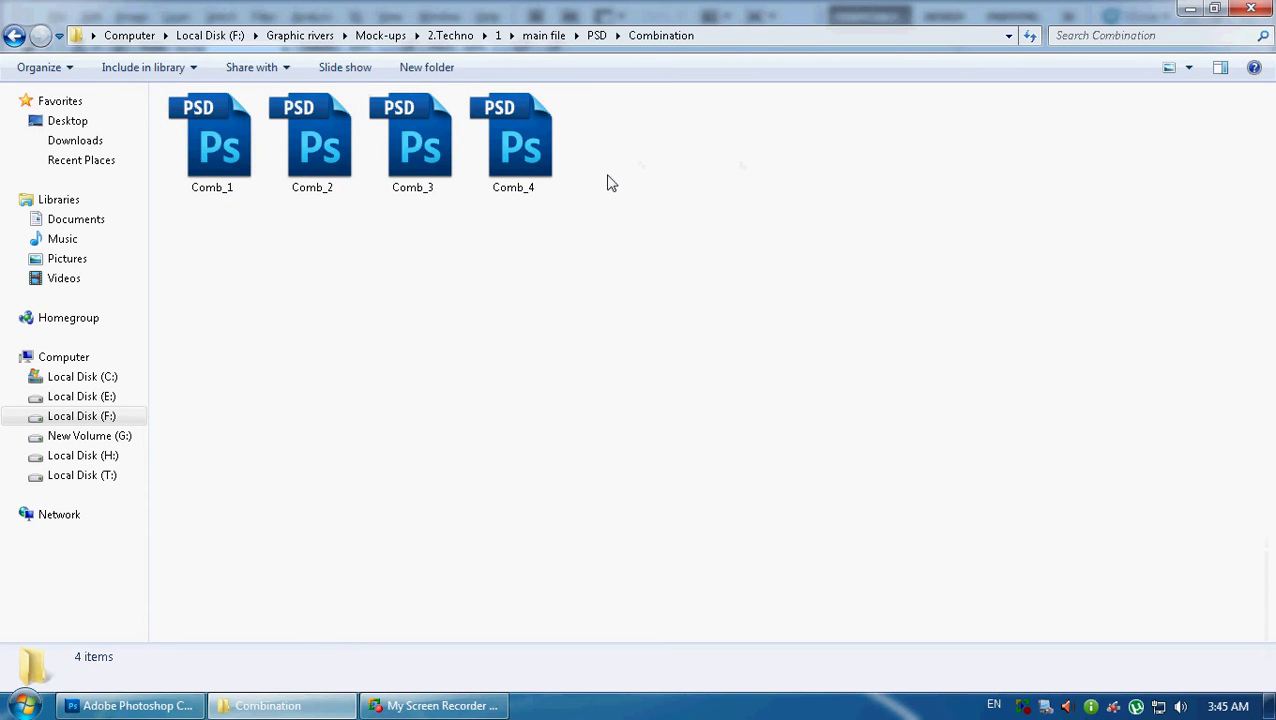
double_click(214, 157)
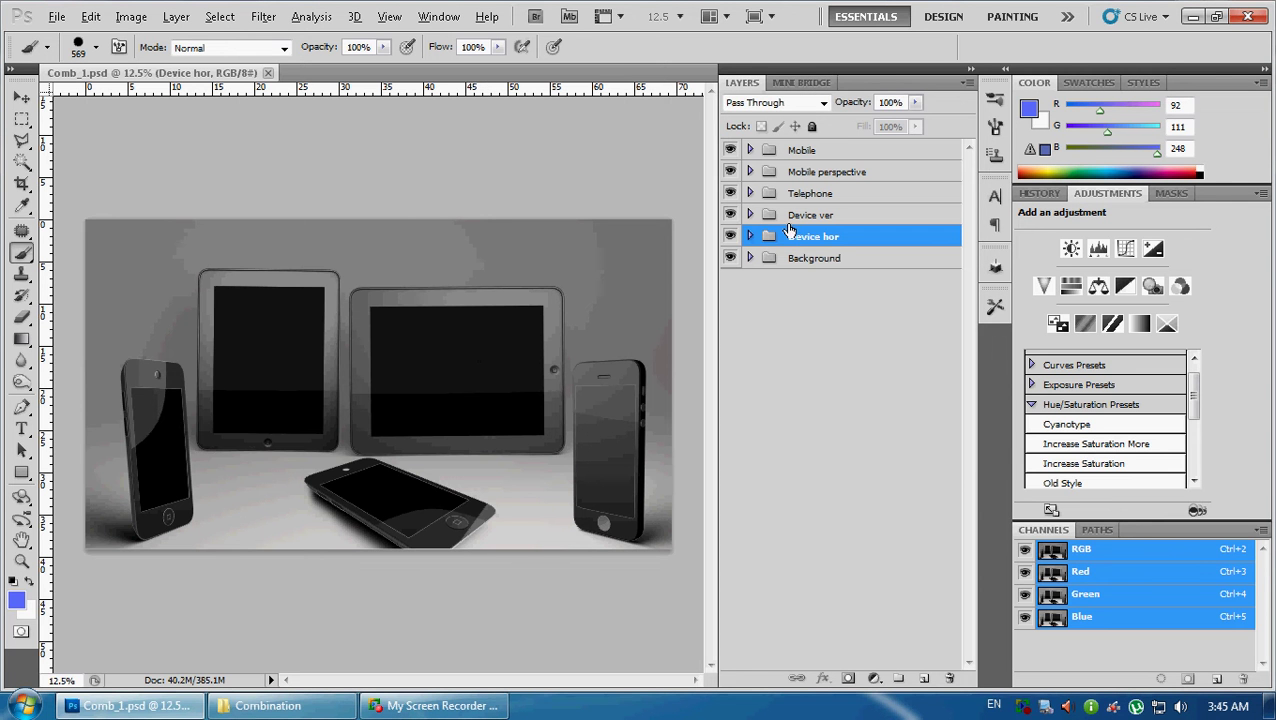
Select the Mobile group in the Comb_1 Layers panel
left_click(821, 281)
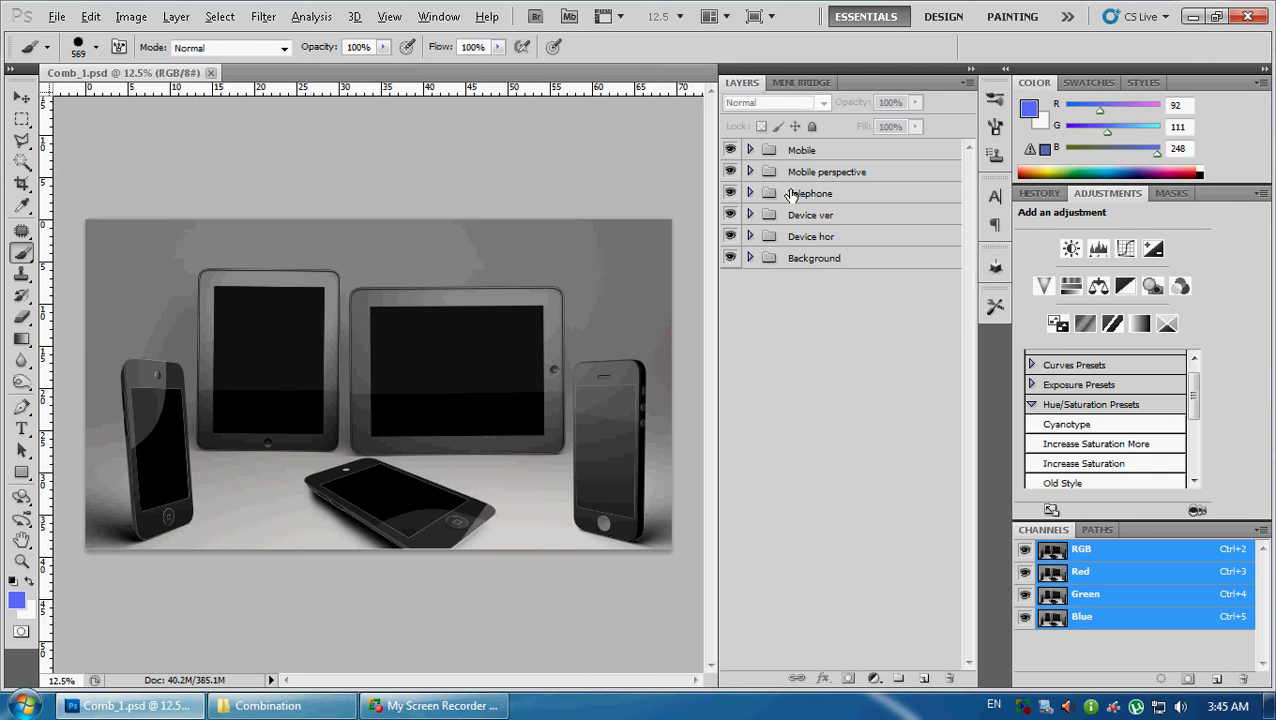
left_click(750, 150)
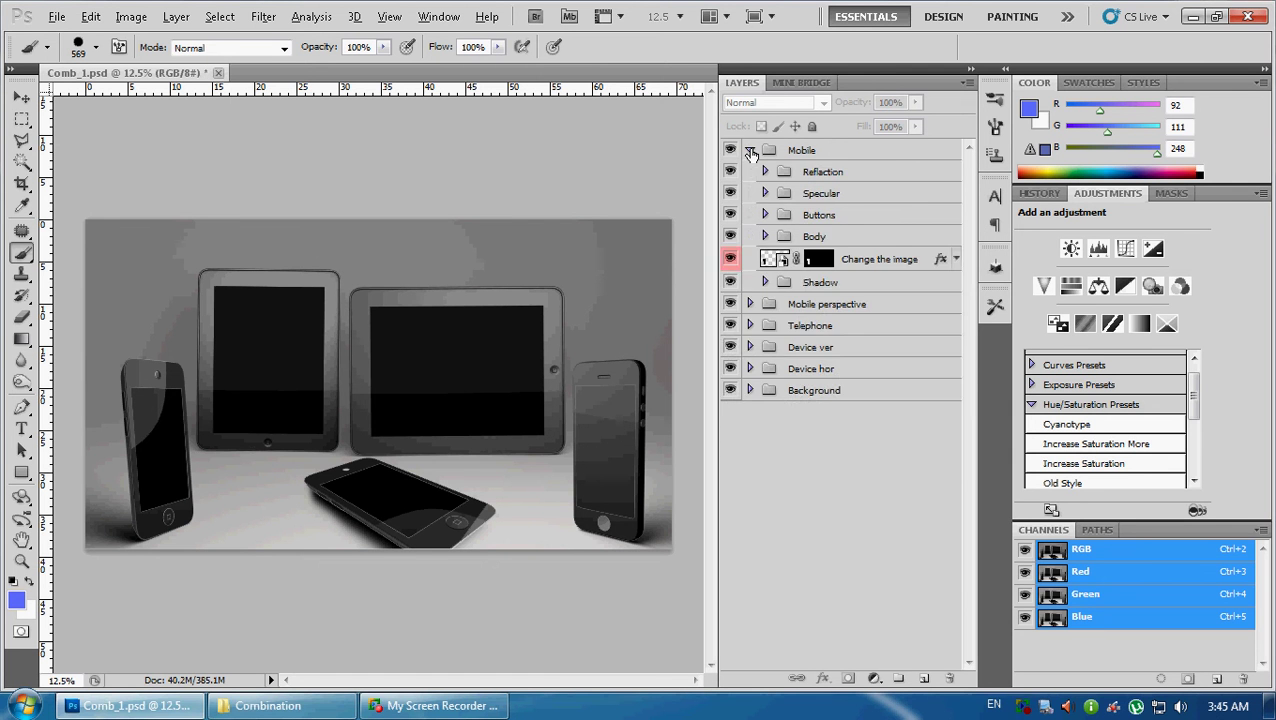
left_click(751, 150)
left_click(790, 155)
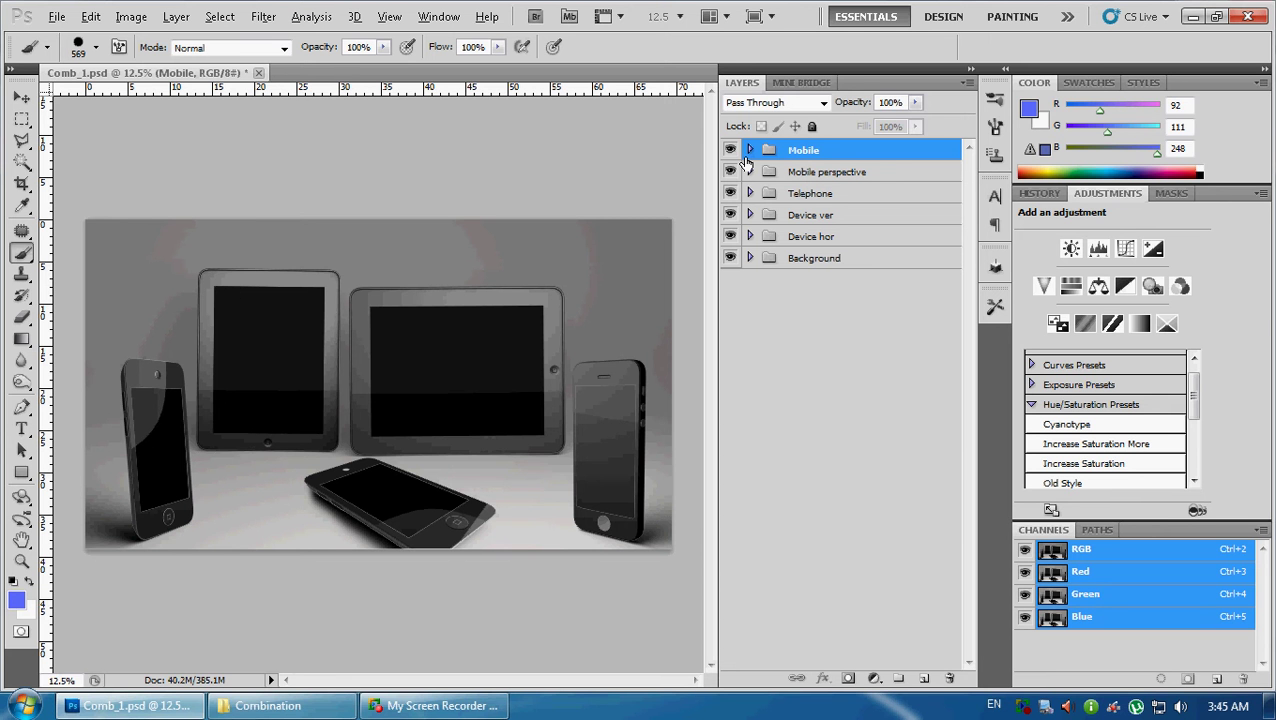
Toggle the Mobile groups' visibility to identify phones, then open the left phone's Change the image smart object
left_click(731, 149)
left_click(731, 149)
left_click(731, 171)
left_click(731, 171)
left_click(731, 149)
left_click(731, 149)
left_click(751, 150)
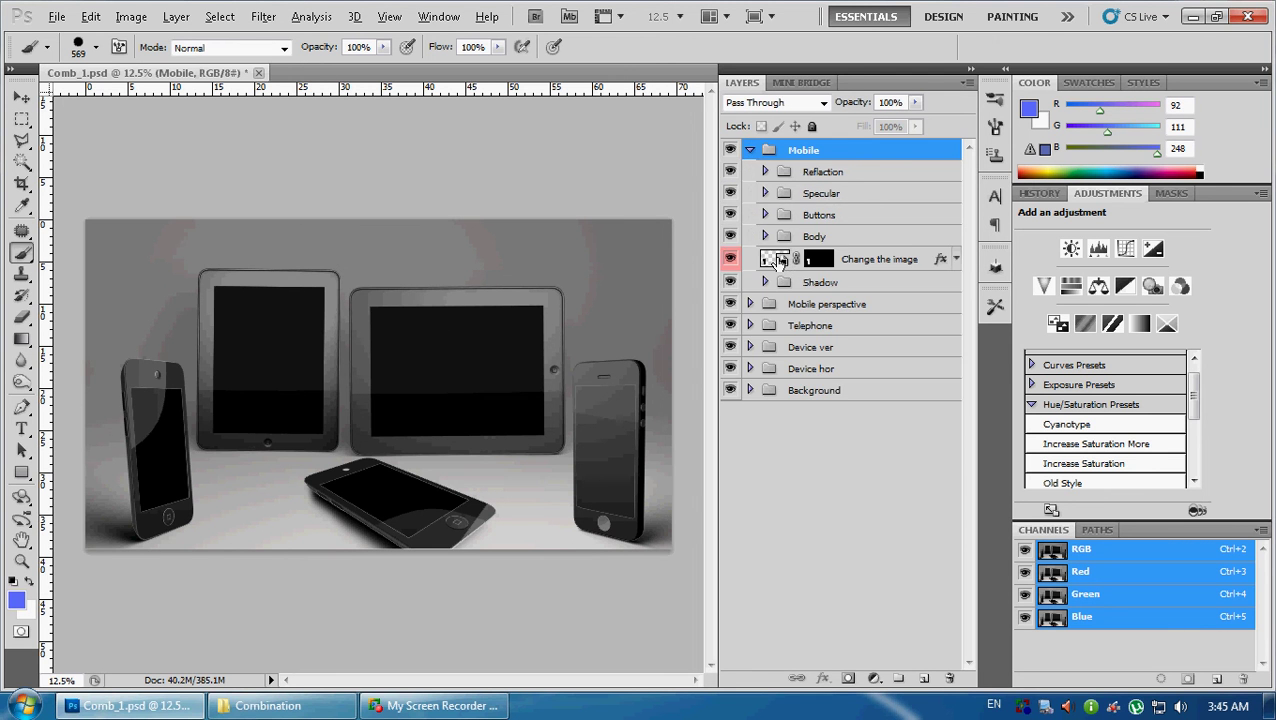
double_click(779, 260)
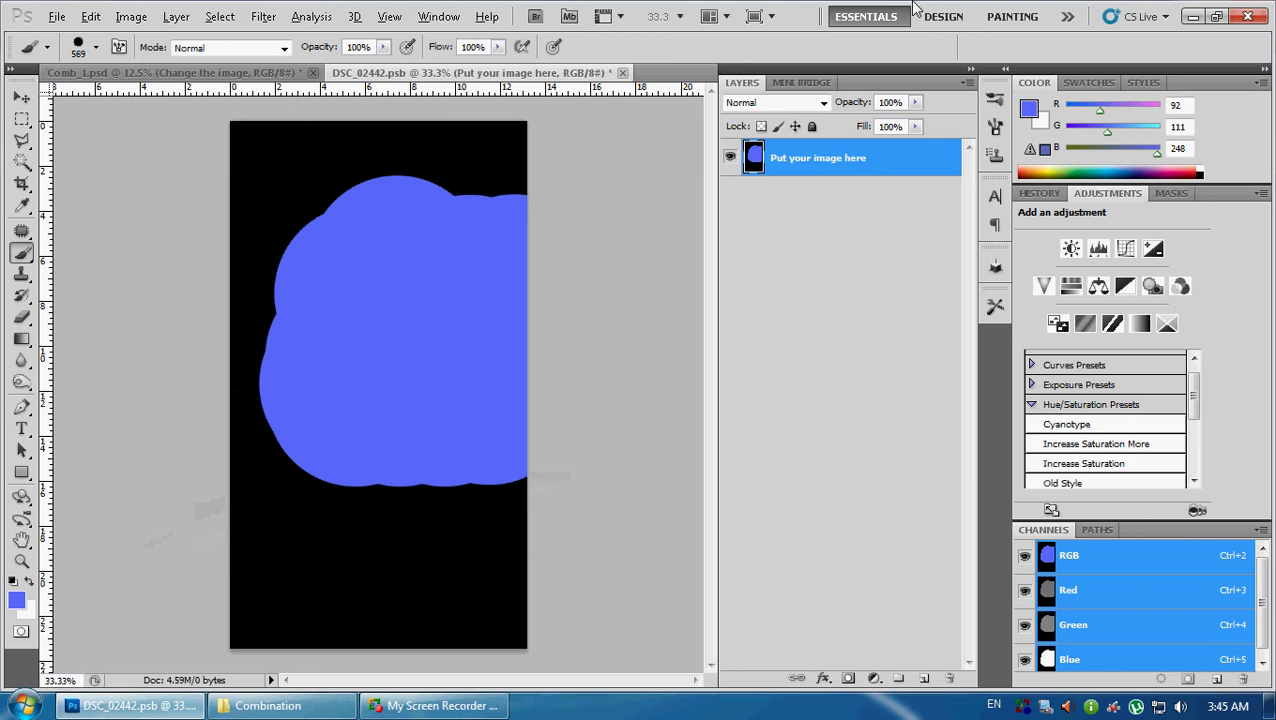
Save the edited screen image .psb and close it to return to Comb_1.psd
key("ctrl+s")
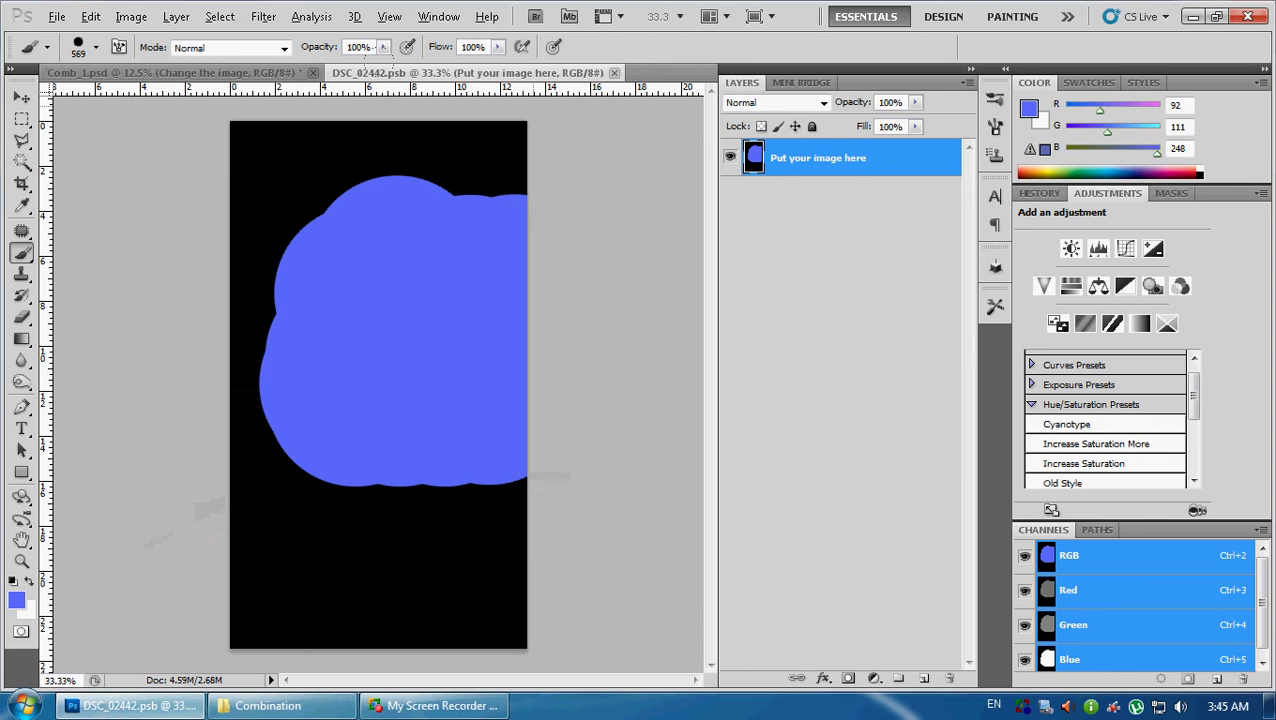
left_click(57, 17)
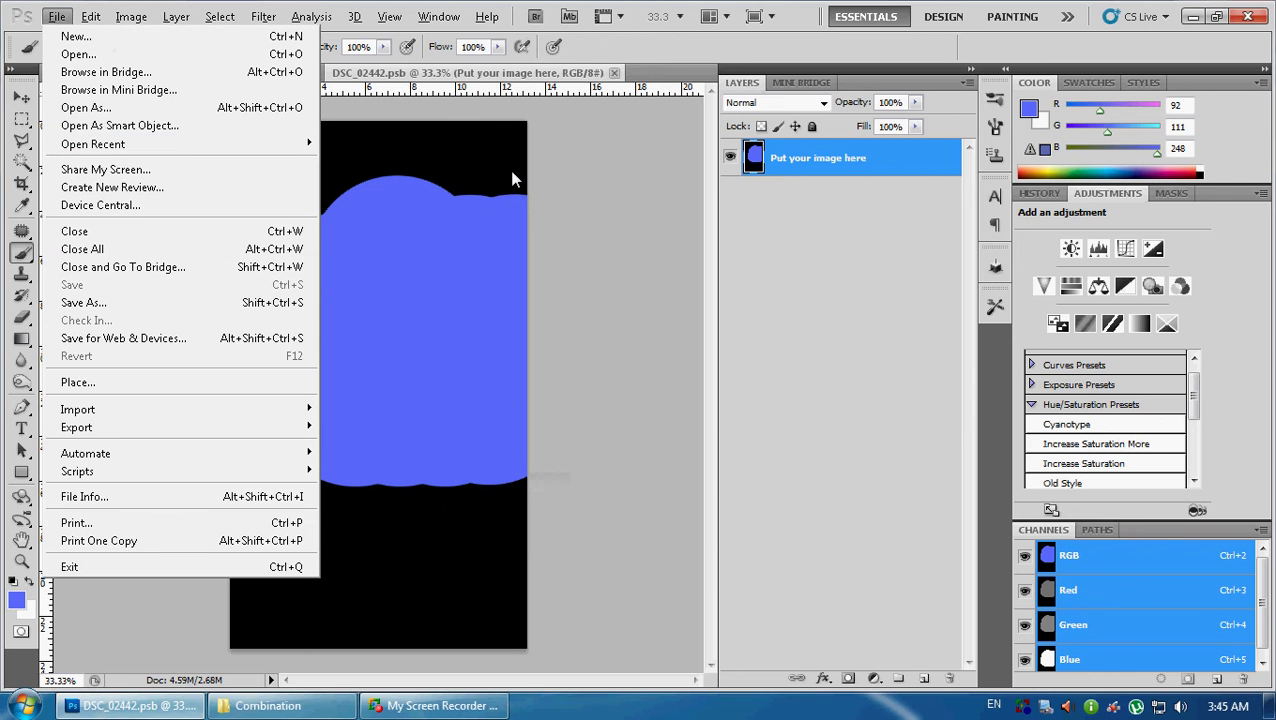
left_click(749, 244)
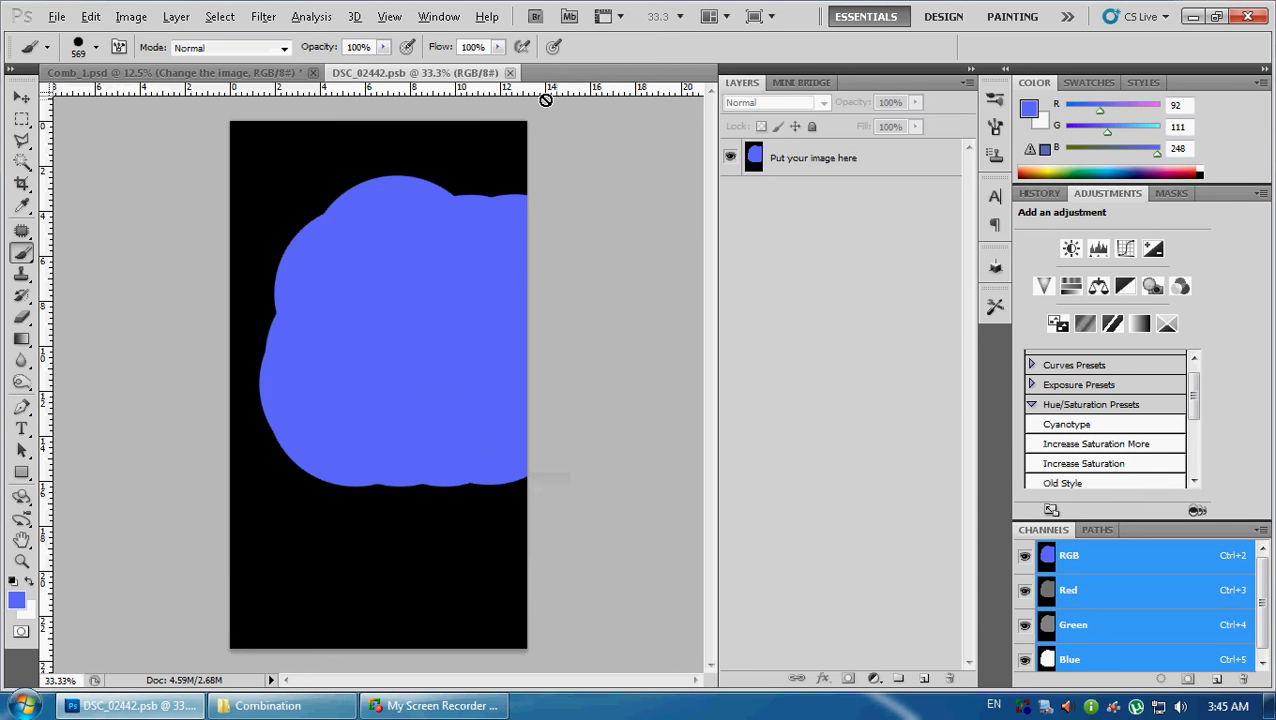
left_click(509, 73)
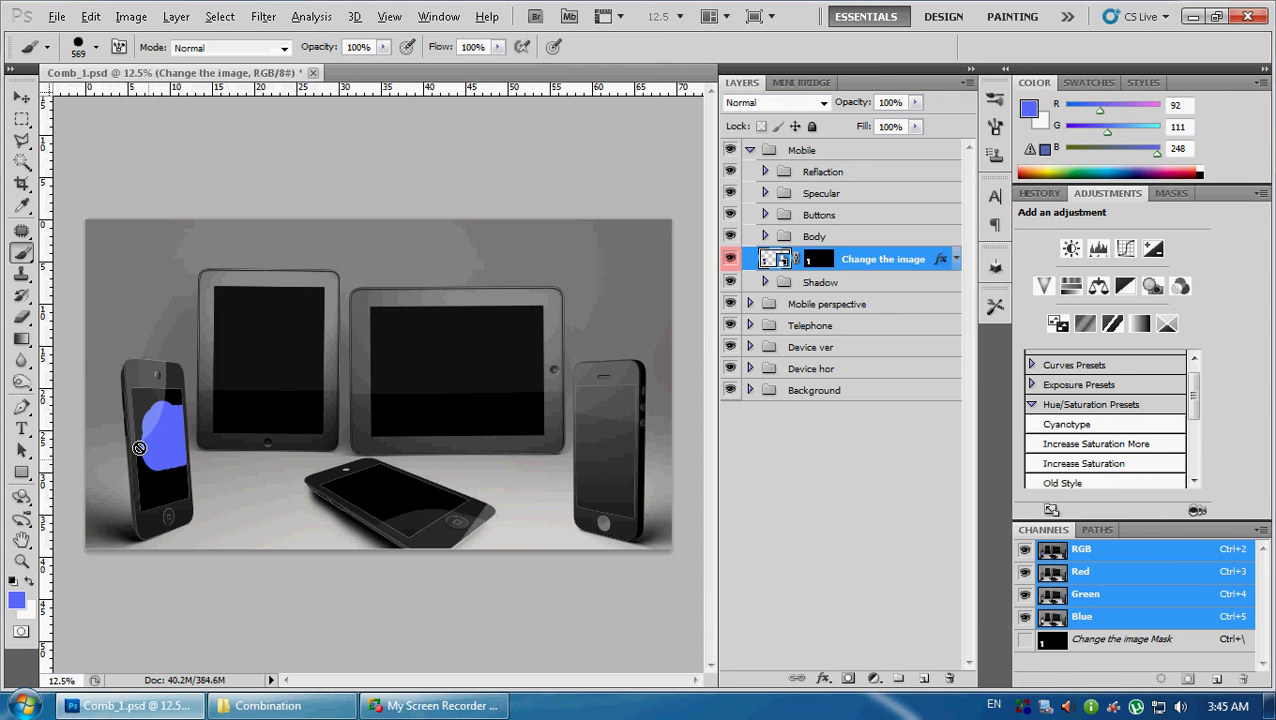
Open the Mobile perspective Change the image smart object and paint a wide blue stroke
key("alt")
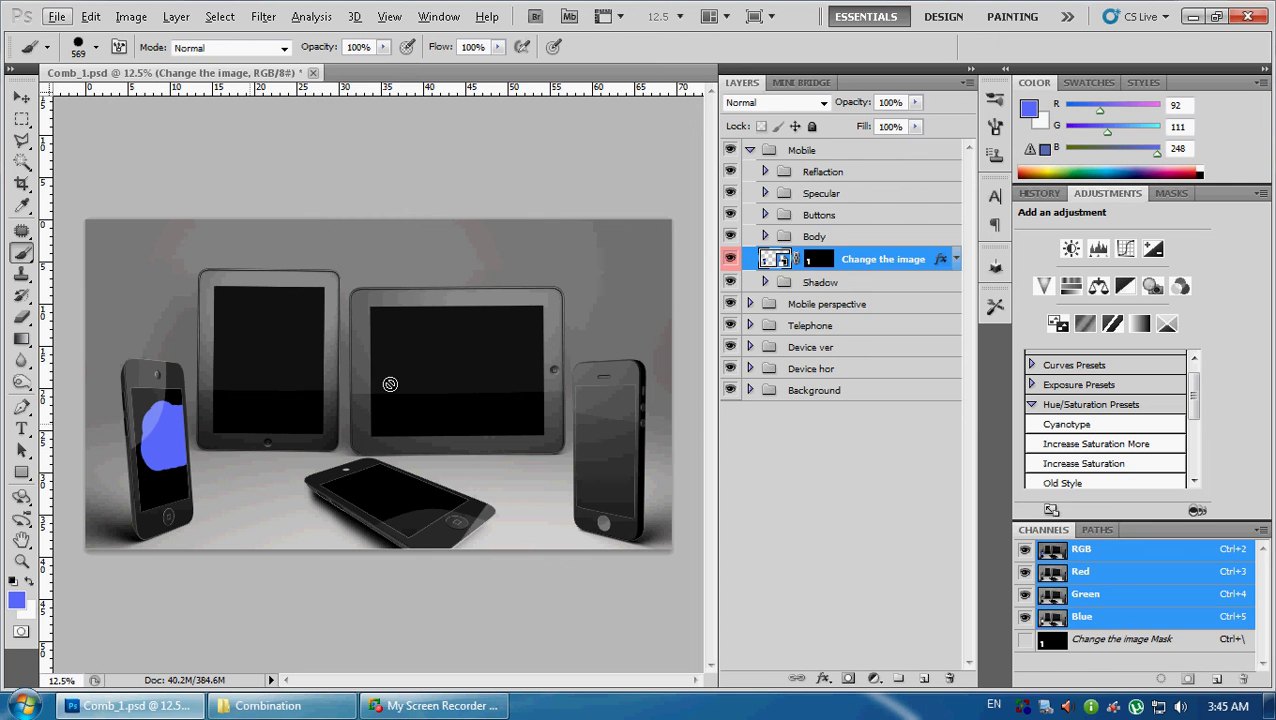
left_click(750, 150)
left_click(750, 172)
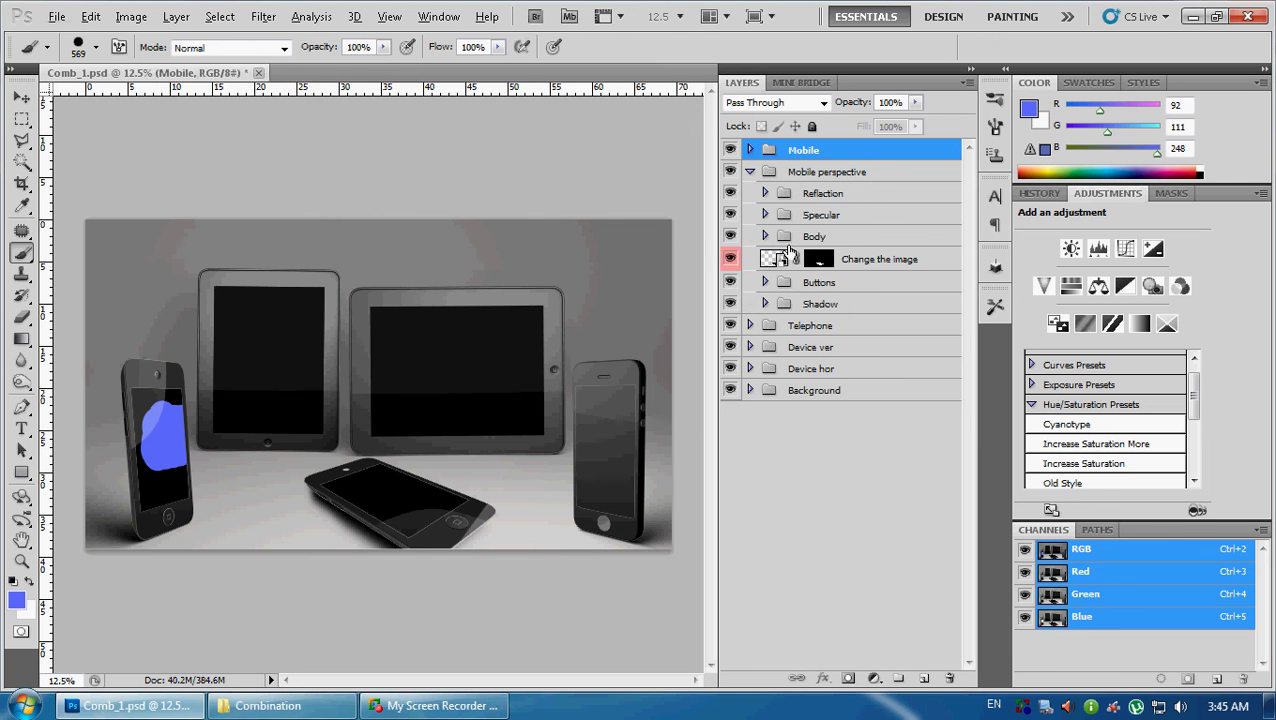
double_click(775, 259)
left_click_drag(245, 215, 310, 560)
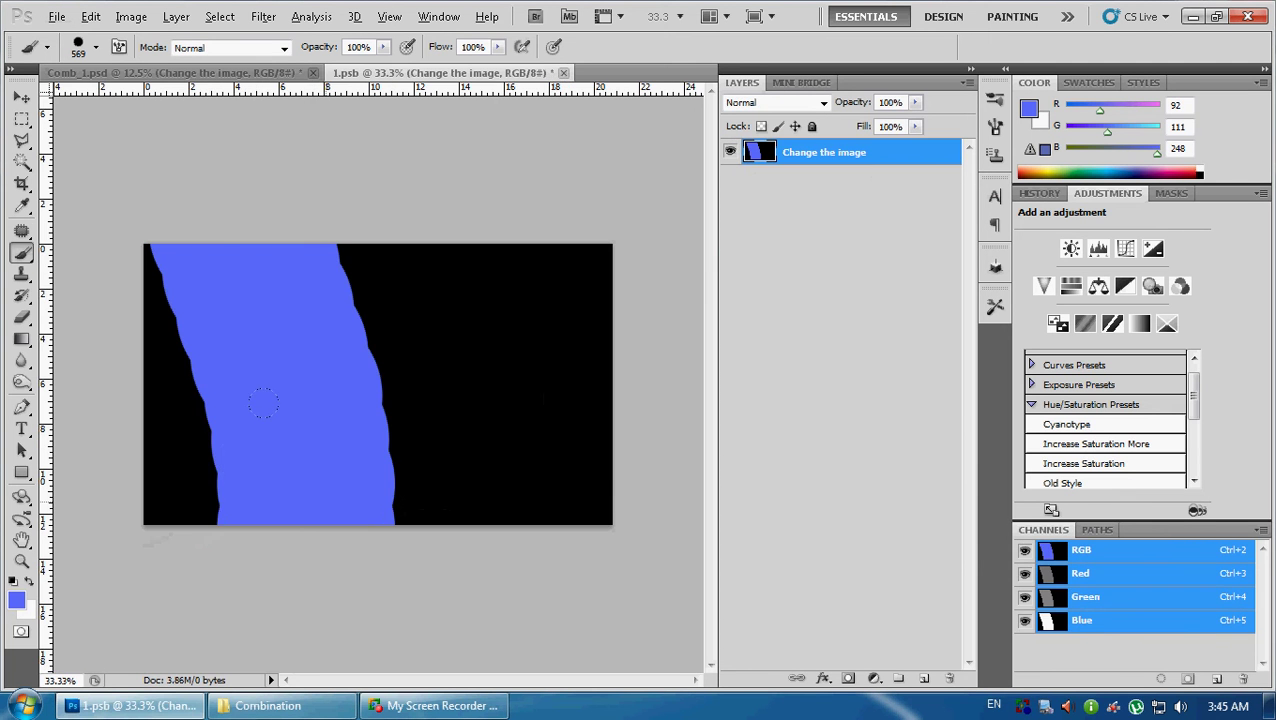
Pick red (ed1a1a), paint a diagonal red stroke, and close the screen image
left_click(16, 600)
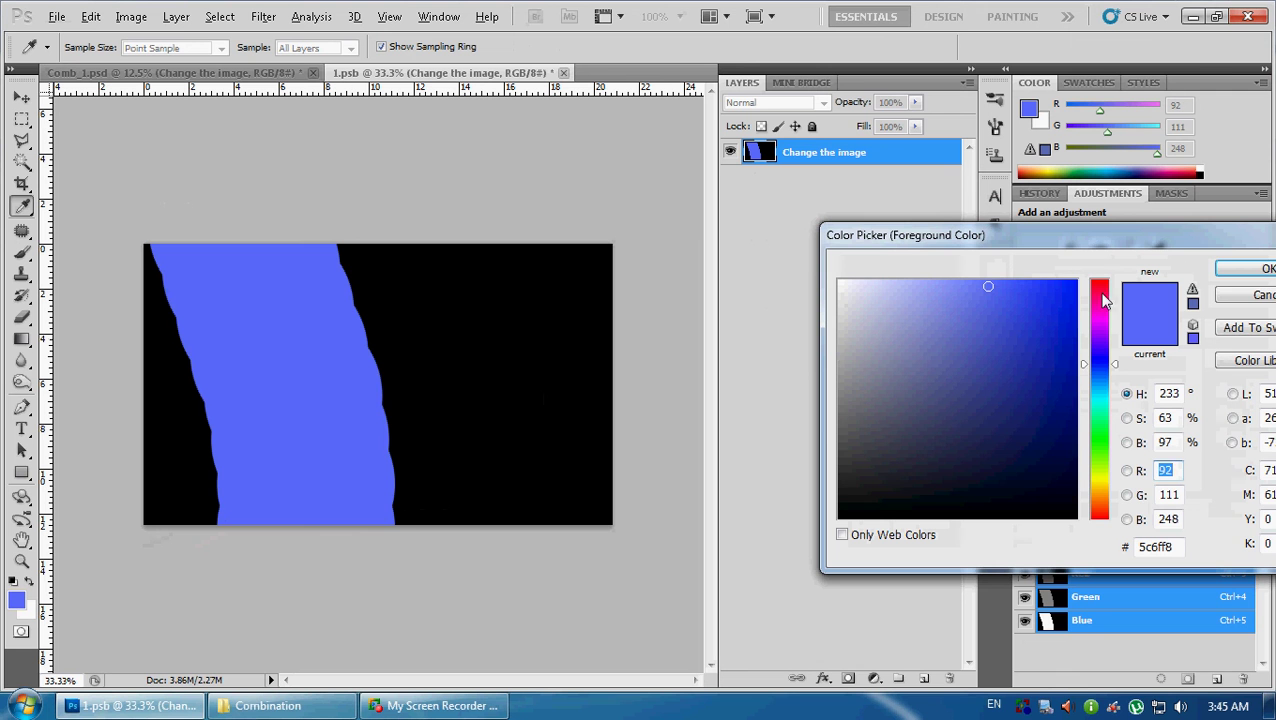
left_click_drag(1104, 300, 1104, 279)
left_click(1049, 296)
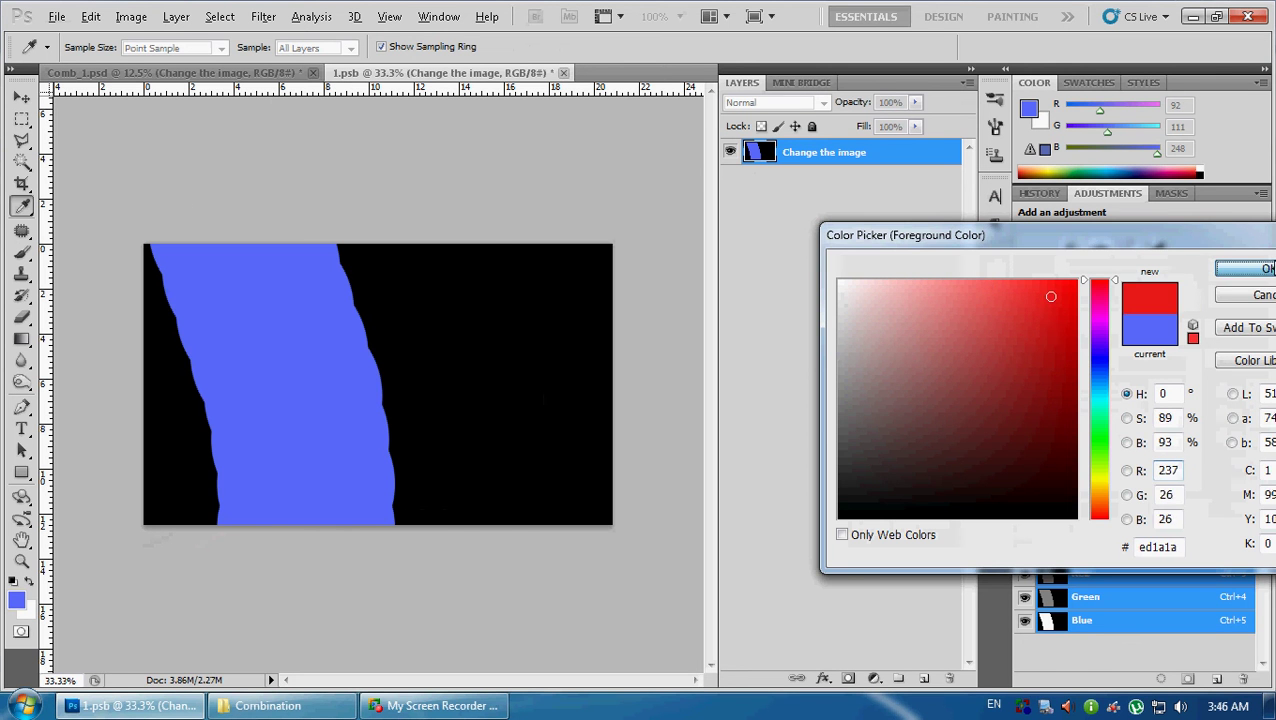
left_click(1245, 268)
left_click_drag(420, 290, 250, 405)
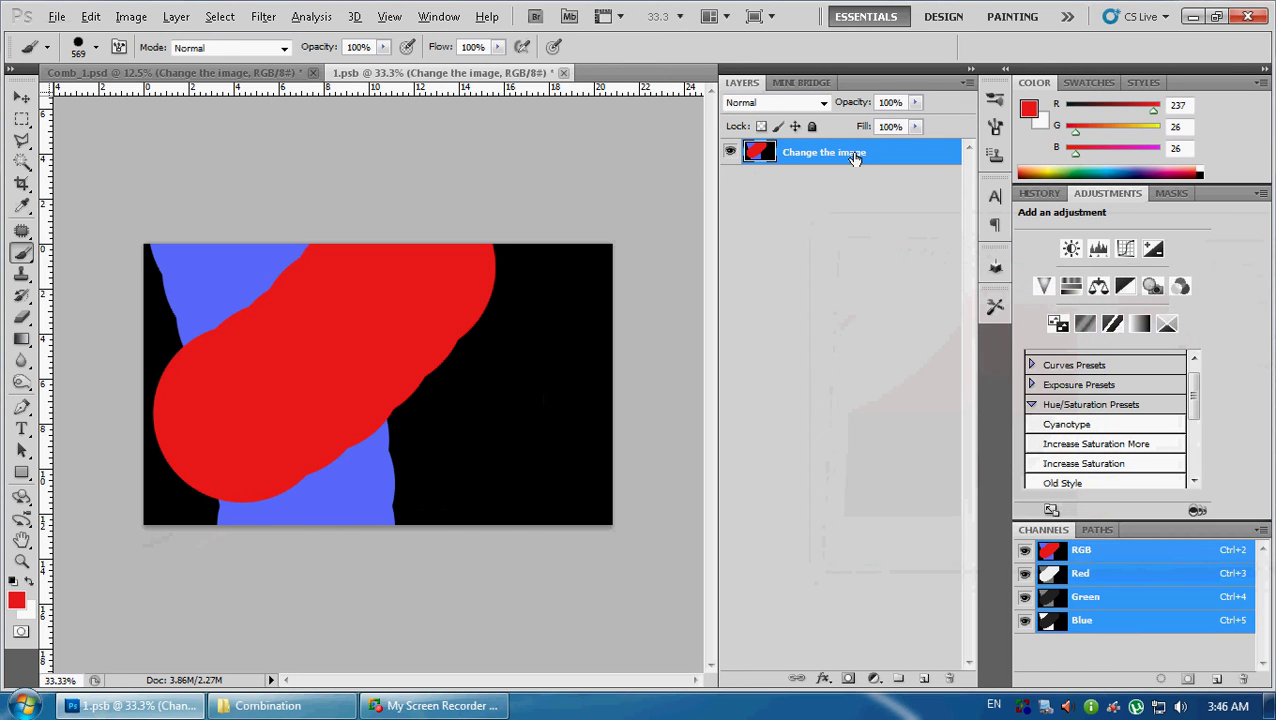
left_click(564, 73)
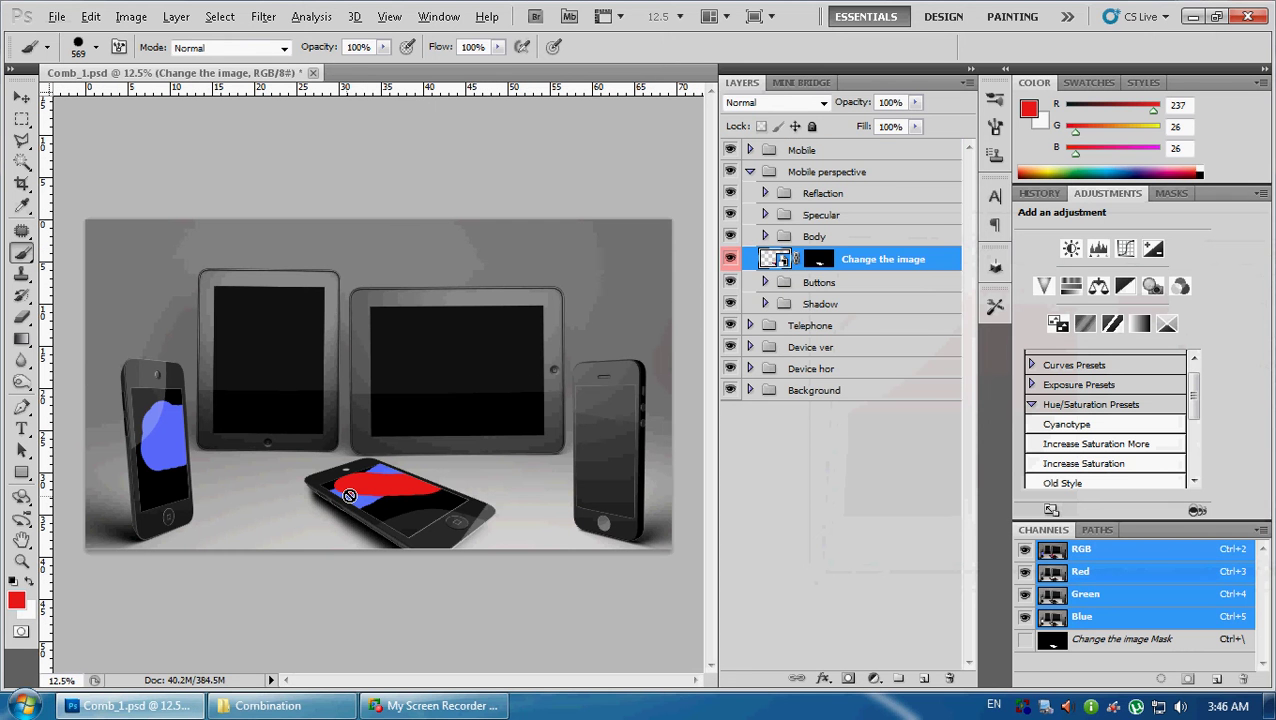
Expand the Mobile group's Buttons group and hide its Chance color adjustment
left_click(752, 172)
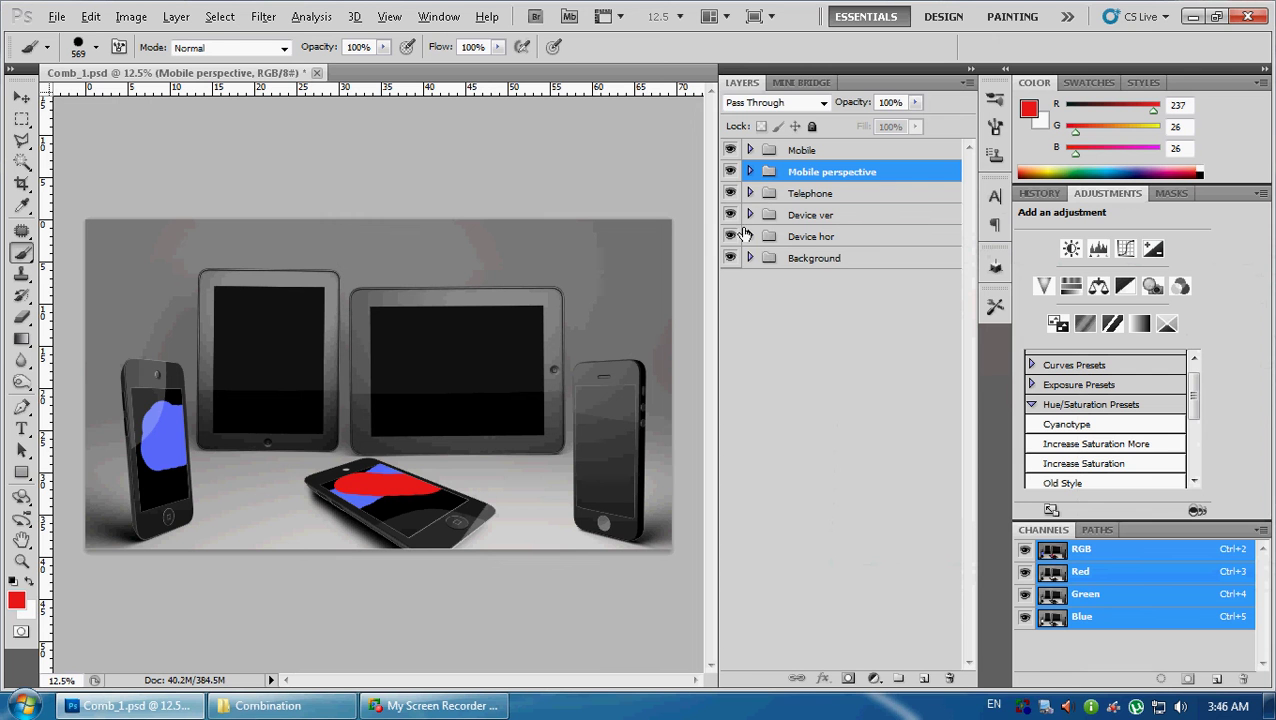
left_click(750, 193)
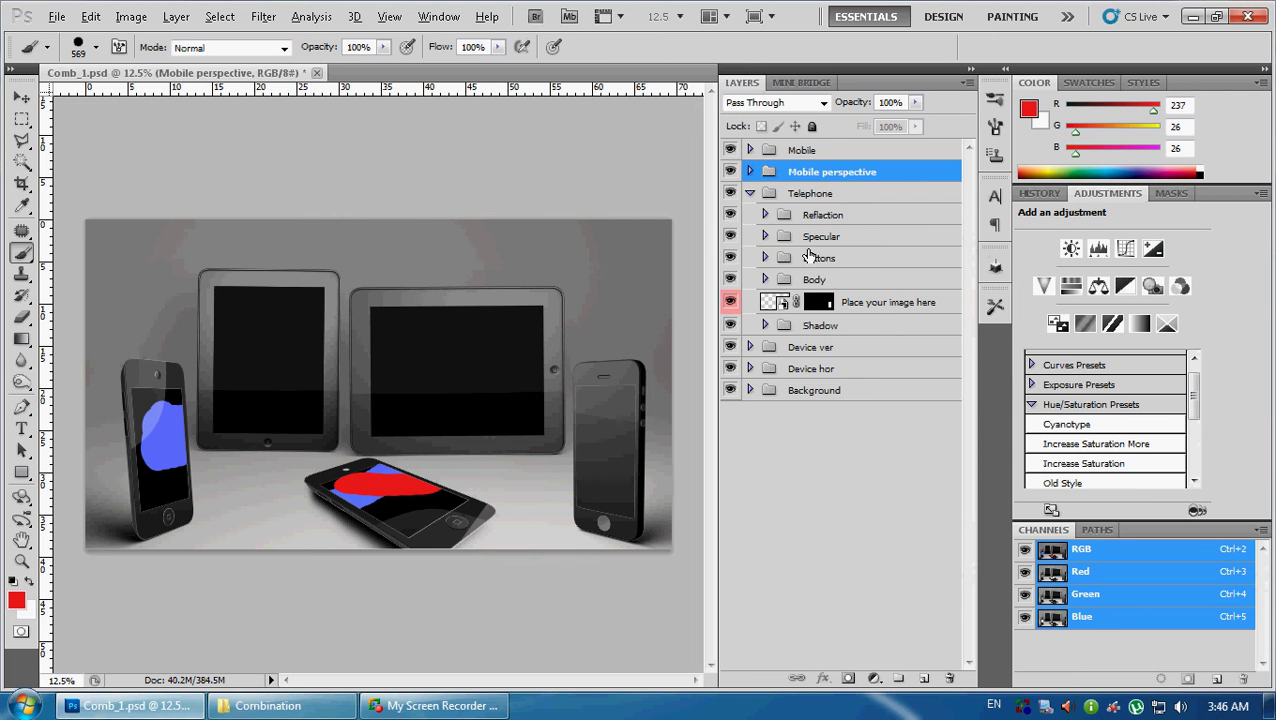
left_click(750, 193)
left_click(750, 150)
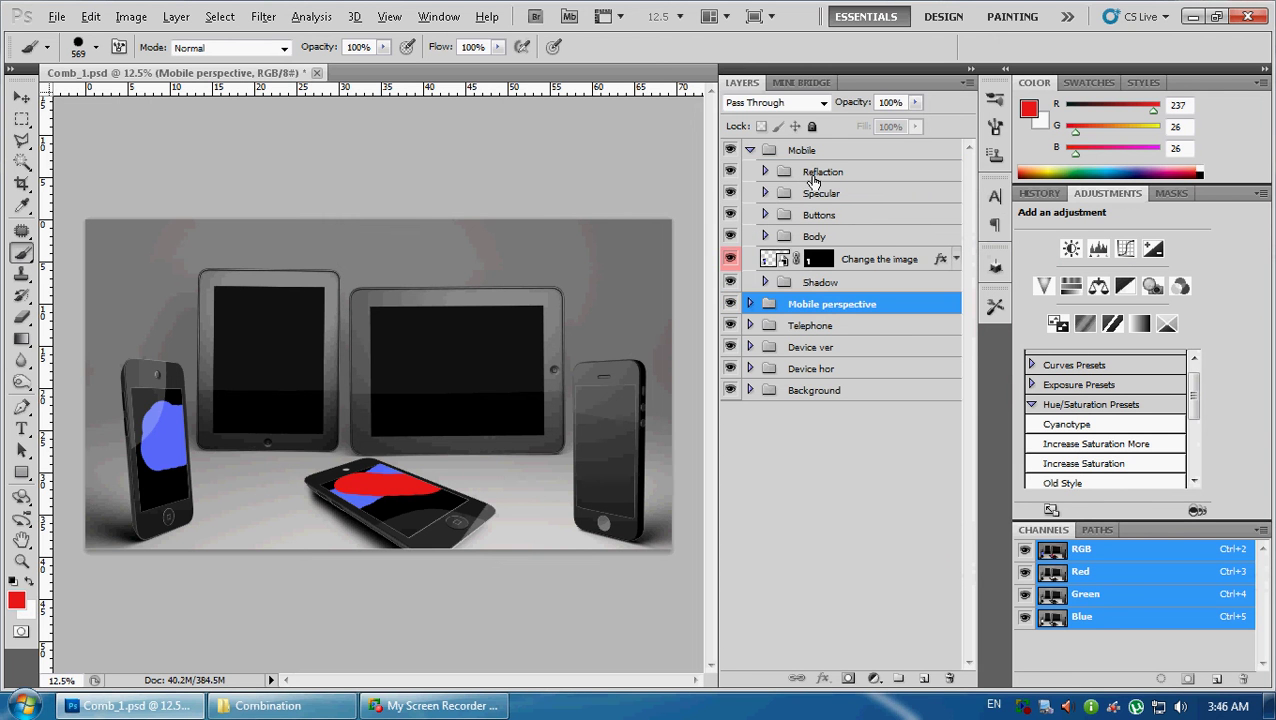
left_click(766, 214)
left_click(766, 214)
left_click(765, 214)
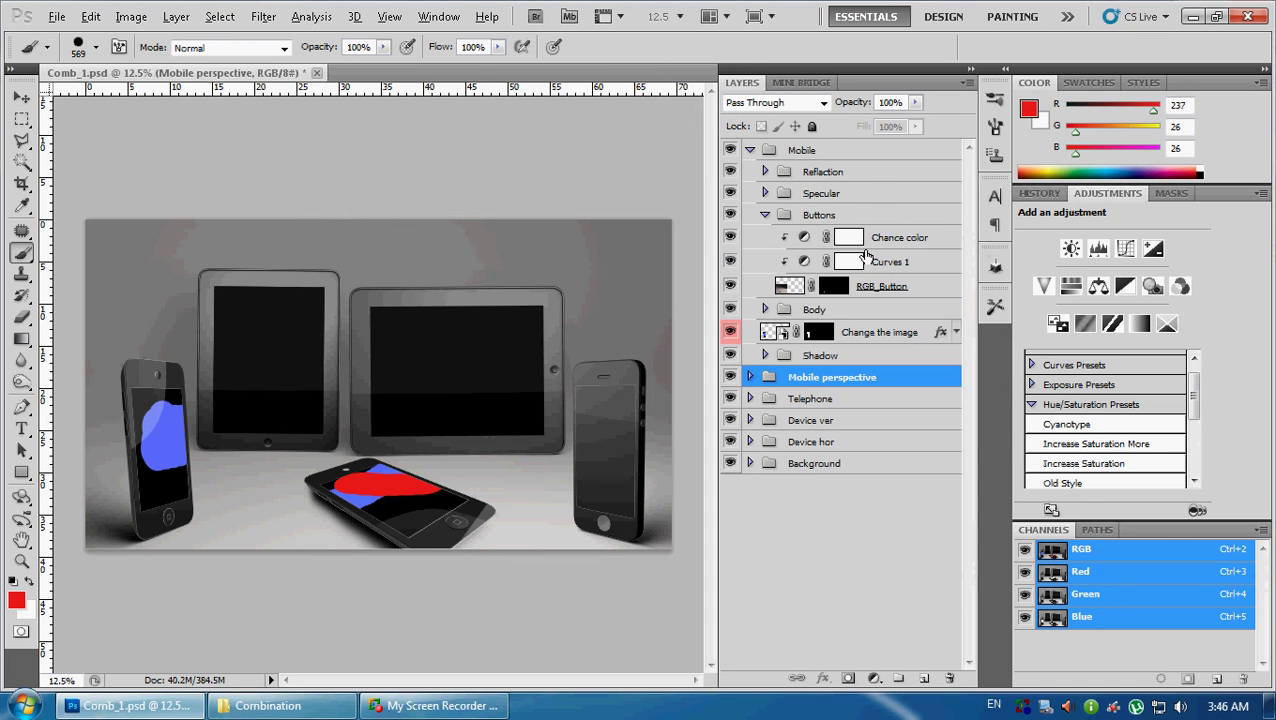
left_click(731, 238)
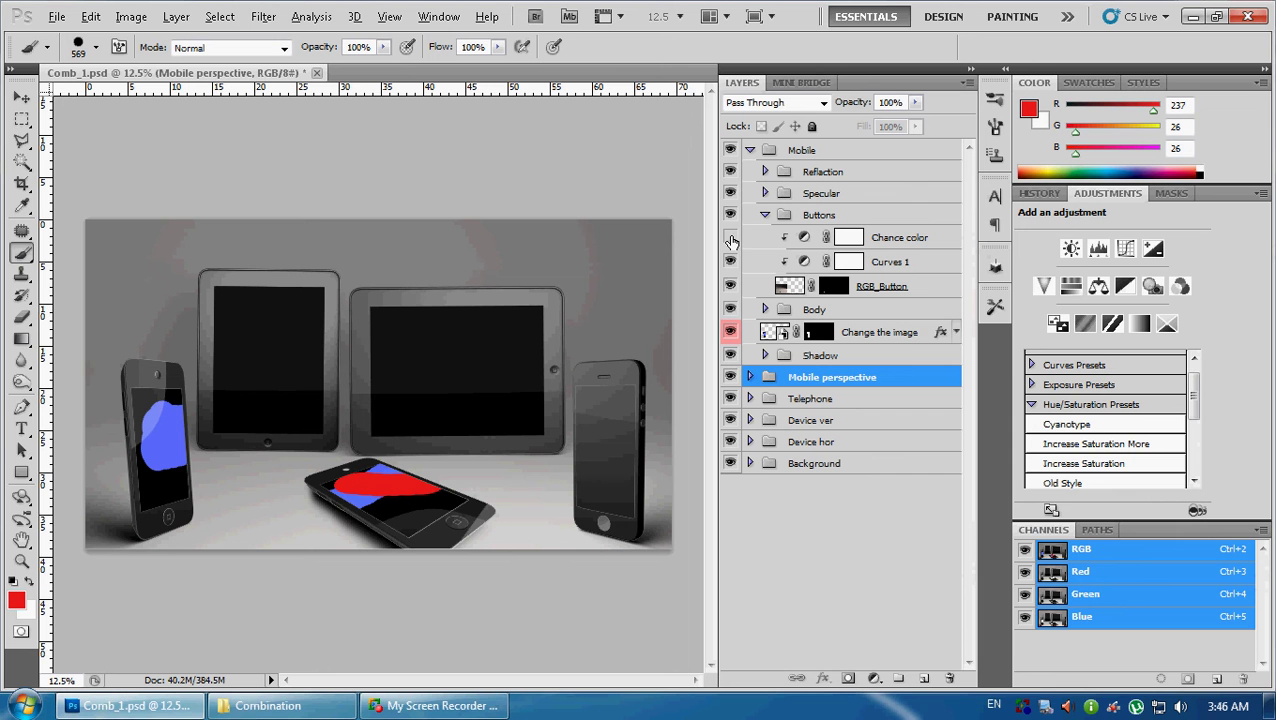
left_click(730, 150)
left_click(730, 150)
Inspect the Chance color and Curves 1 settings, darkening then restoring the curve
scroll(298, 386, "up", 3)
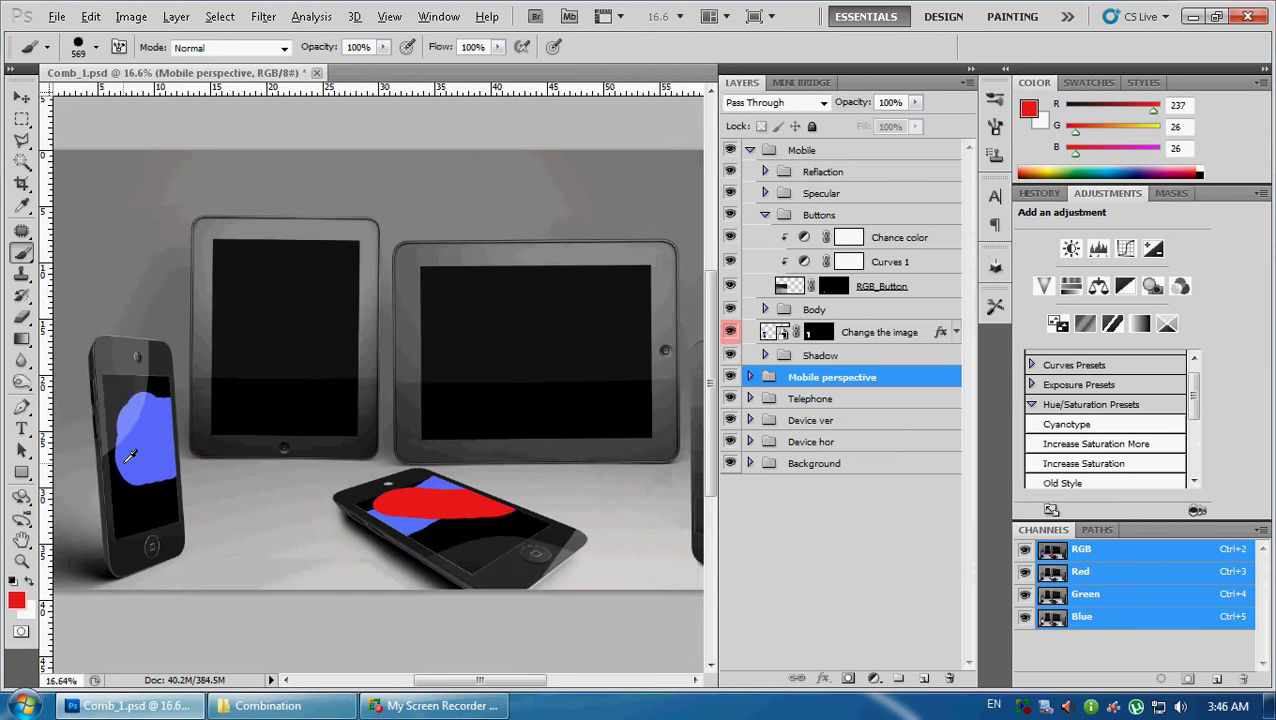
scroll(272, 358, "up", 5)
scroll(272, 358, "down", 2)
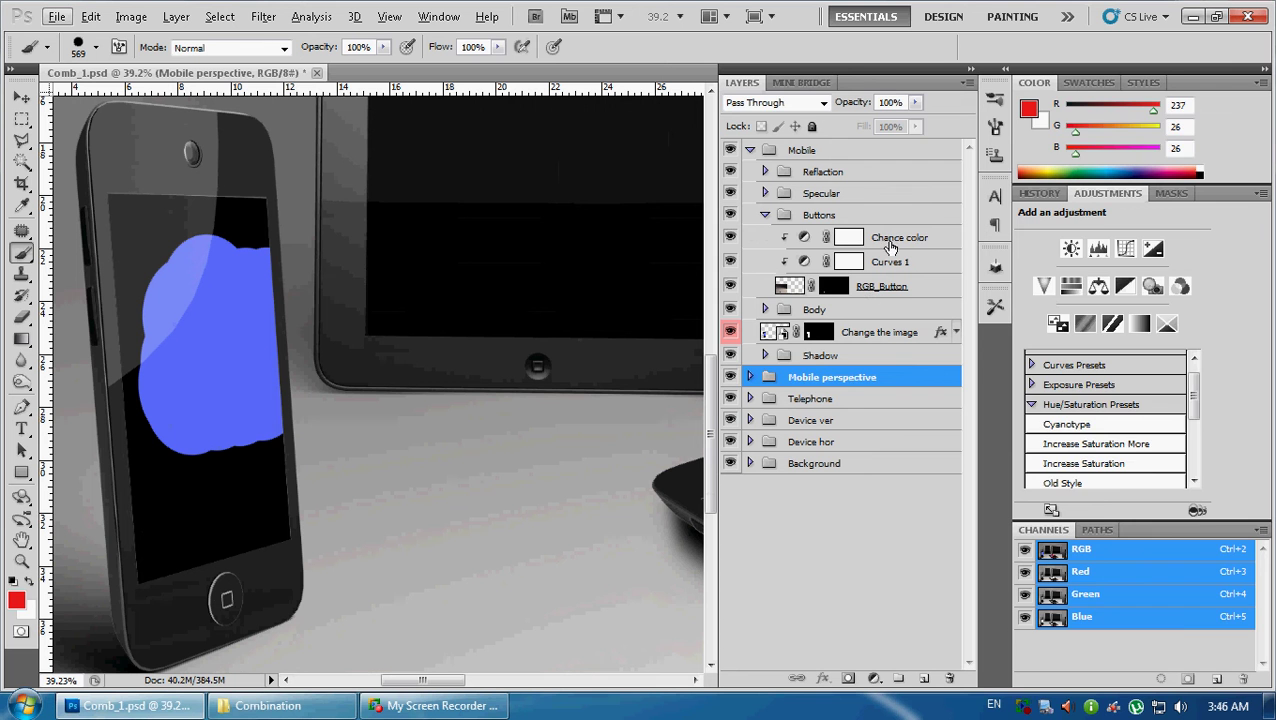
left_click(888, 238)
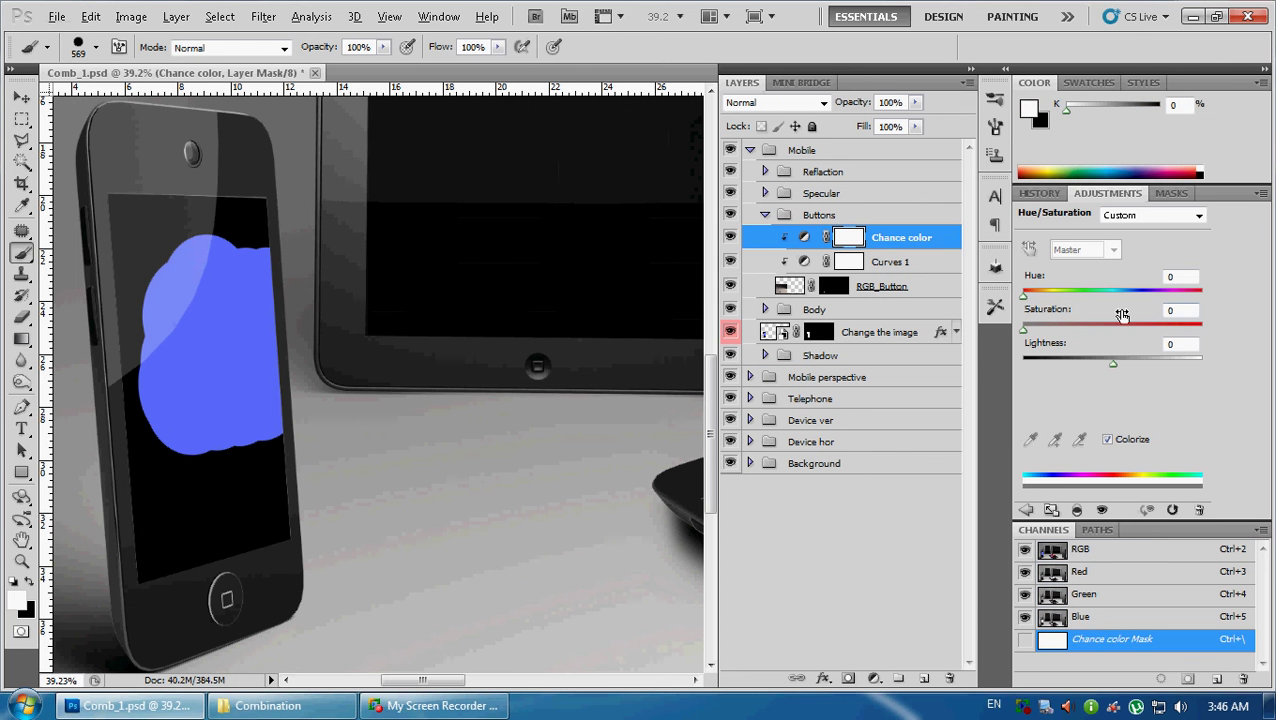
left_click(890, 262)
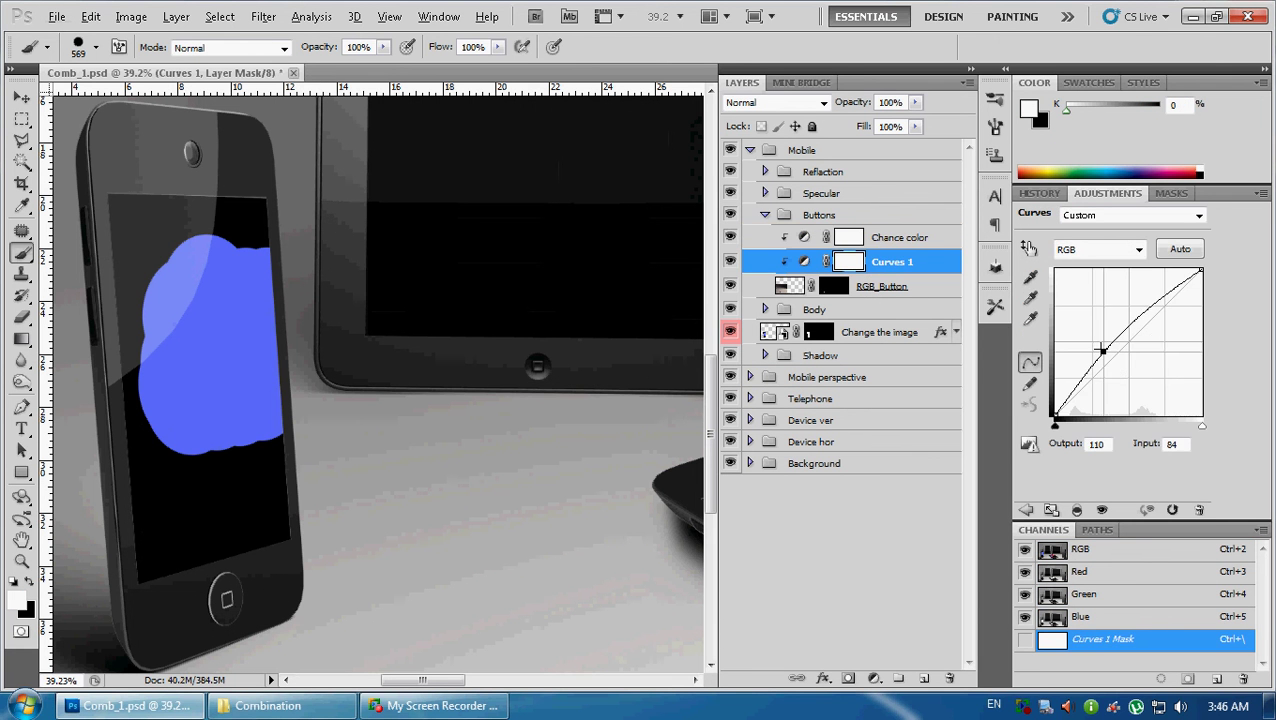
left_click_drag(1101, 349, 1089, 367)
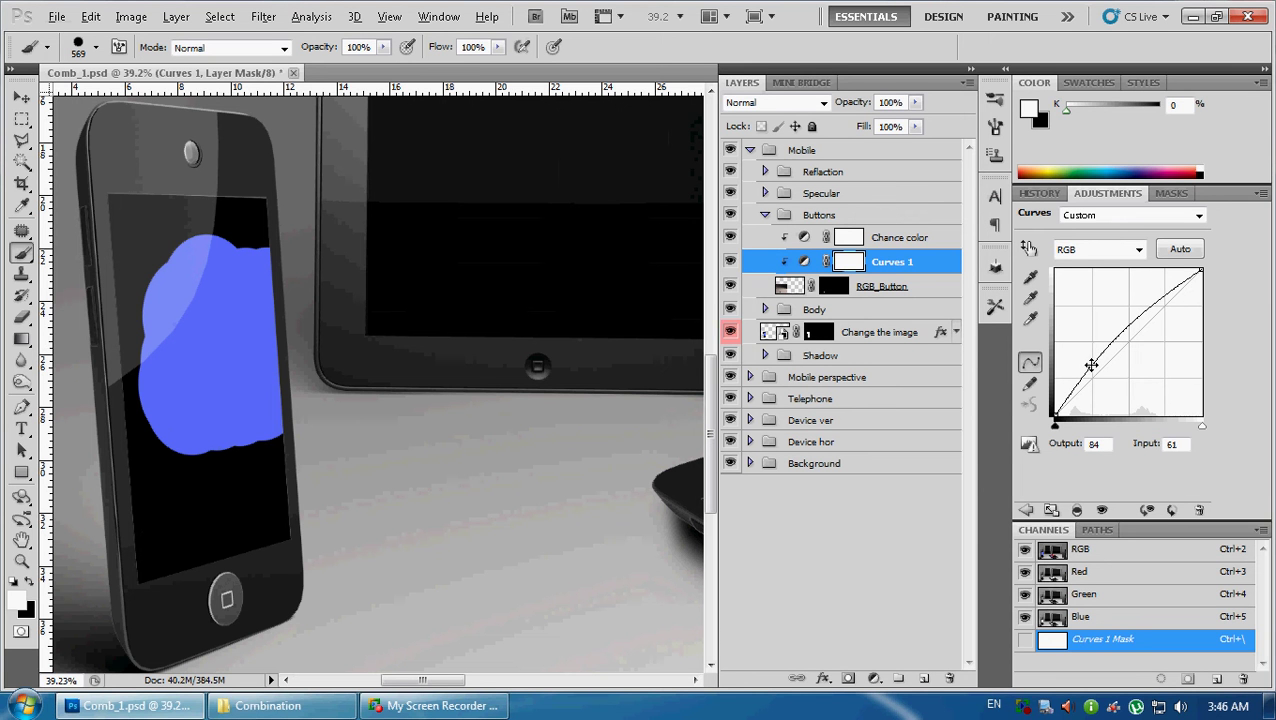
left_click_drag(1091, 366, 1099, 370)
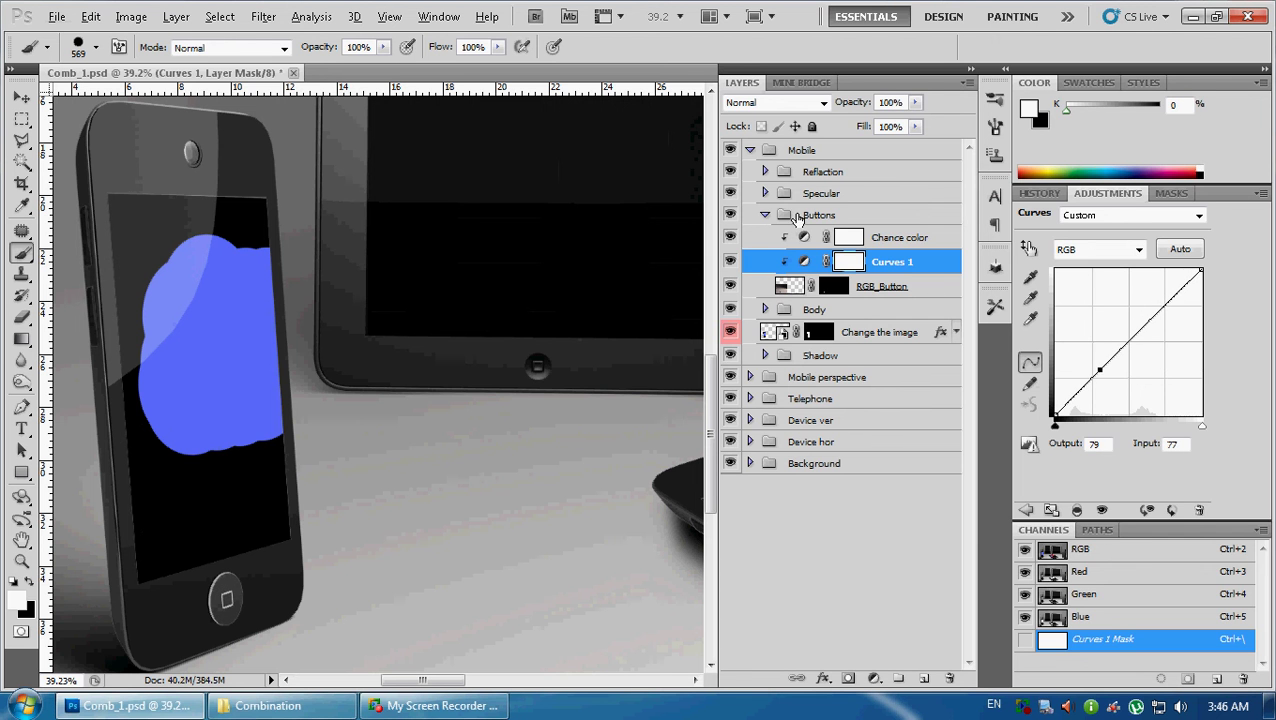
Collapse the Buttons and Mobile groups and close the Comb_1 document
left_click(765, 215)
left_click(750, 150)
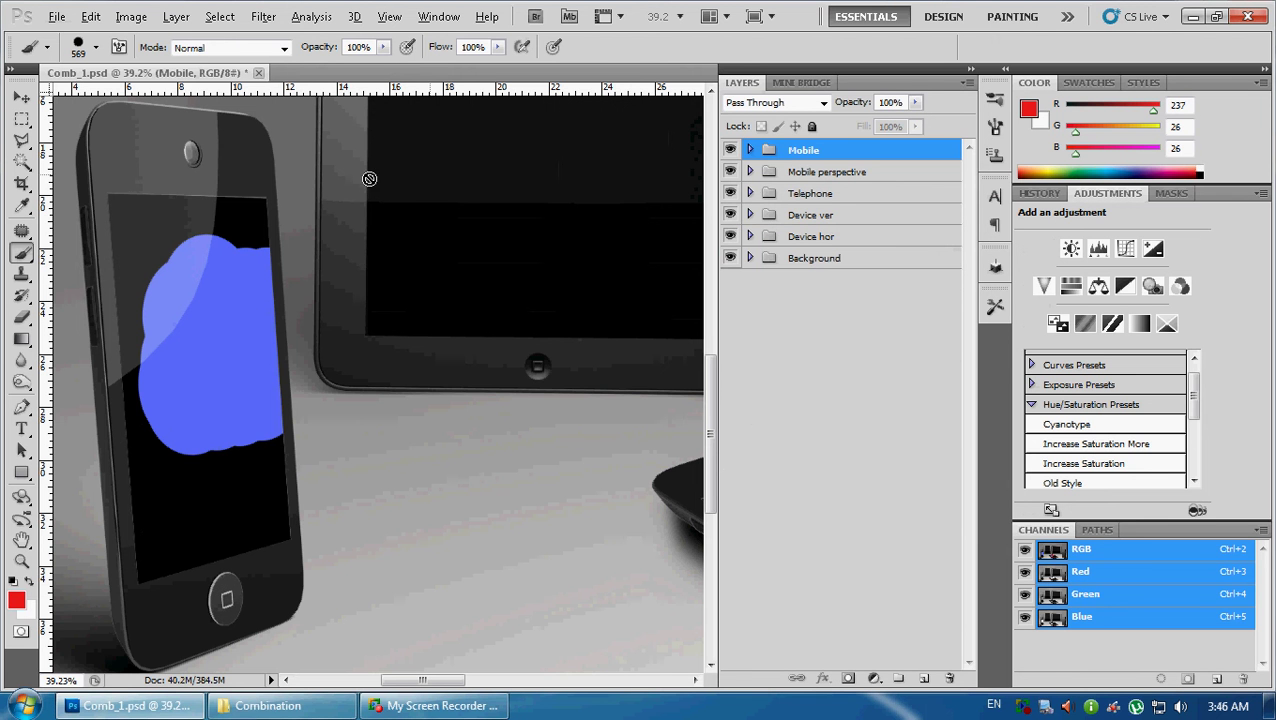
scroll(400, 215, "down", 1)
scroll(544, 270, "down", 2)
scroll(584, 265, "down", 2)
scroll(283, 385, "down", 1)
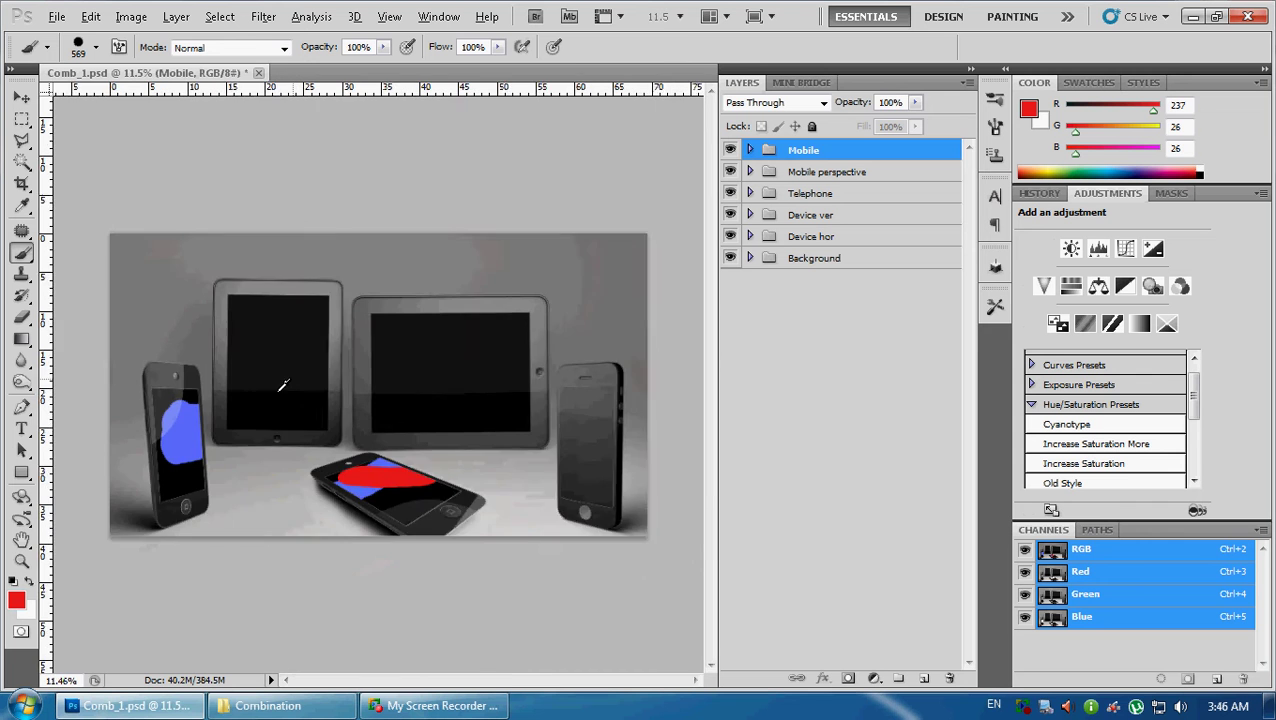
scroll(283, 385, "up", 1)
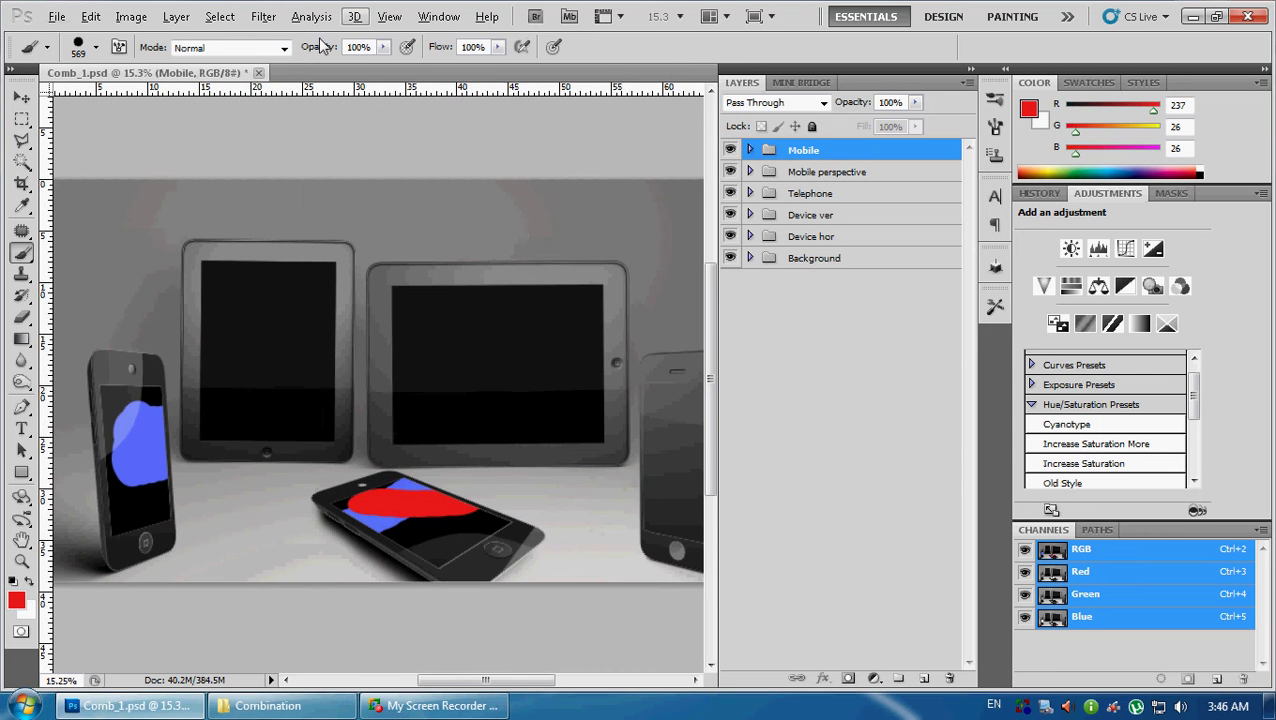
left_click(258, 72)
Decline saving Comb_1 and bring the Combination folder window forward in Explorer
left_click(638, 281)
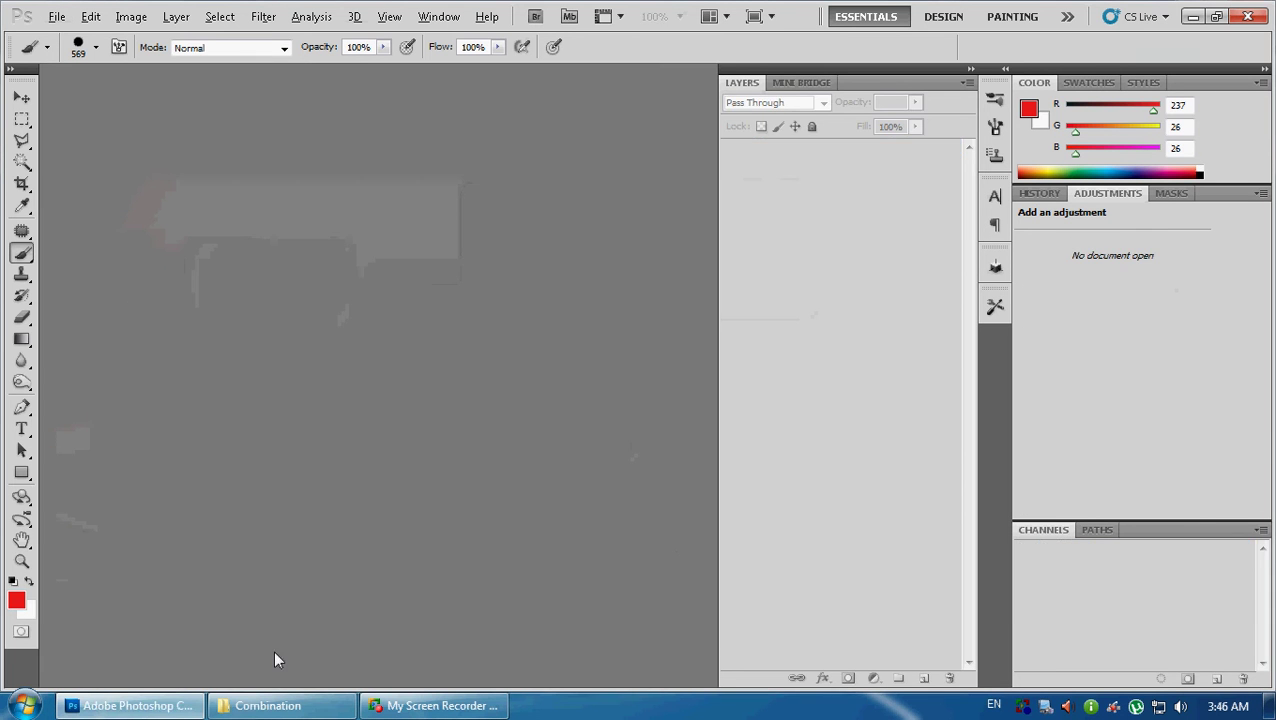
left_click(268, 705)
left_click_drag(245, 250, 555, 95)
left_click(465, 263)
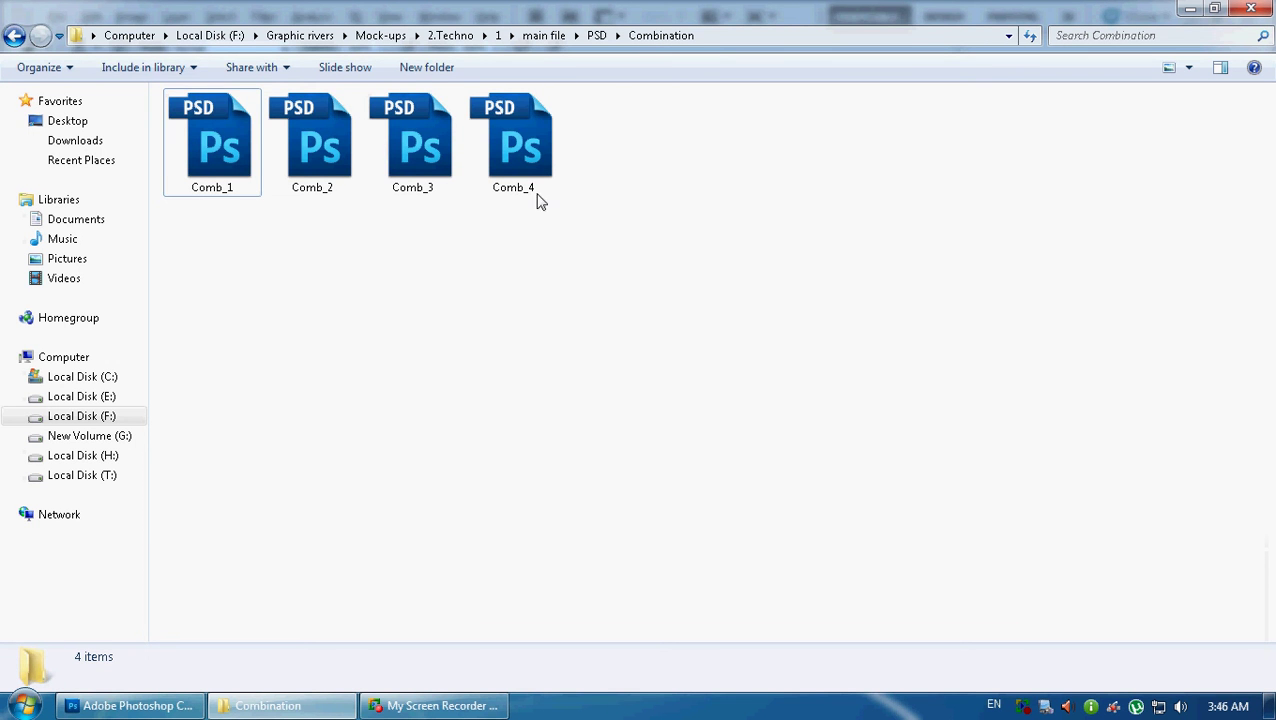
Go back to the PSD folder and open the Device folder
left_click(20, 40)
mouse_move(322, 244)
left_mouse_down()
mouse_move(760, 234)
mouse_move(786, 177)
left_mouse_up()
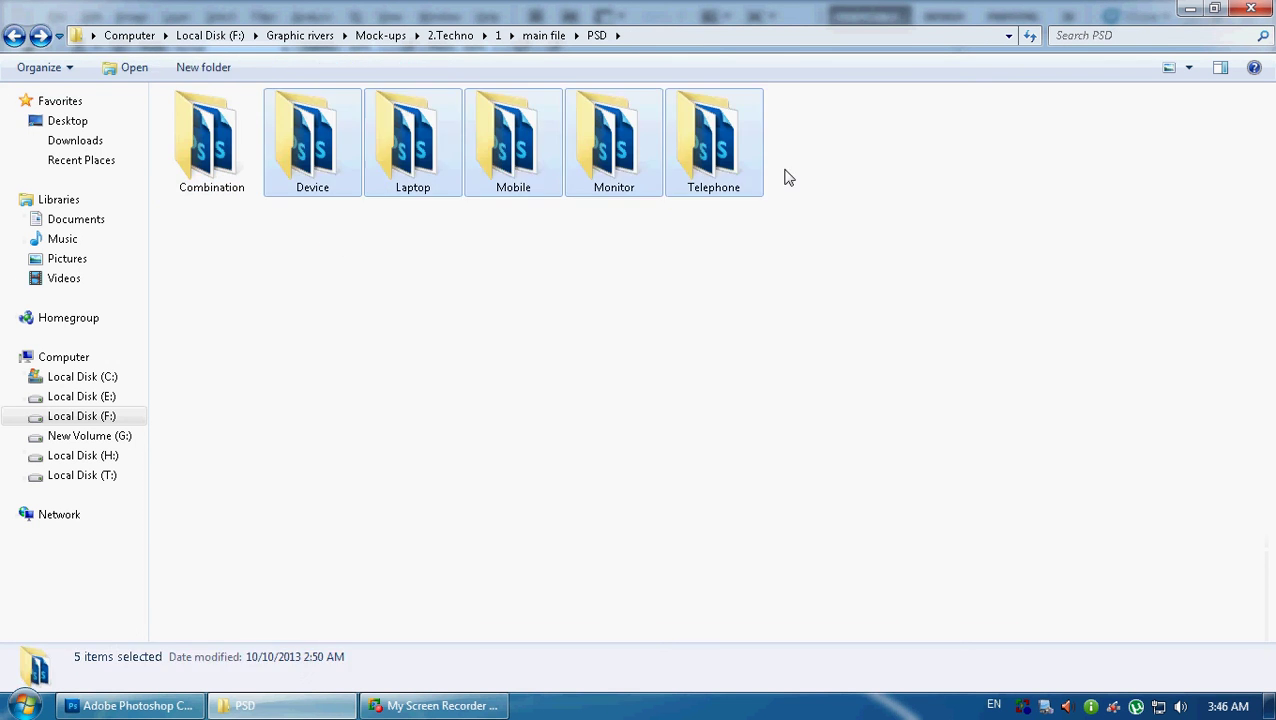
left_click(582, 306)
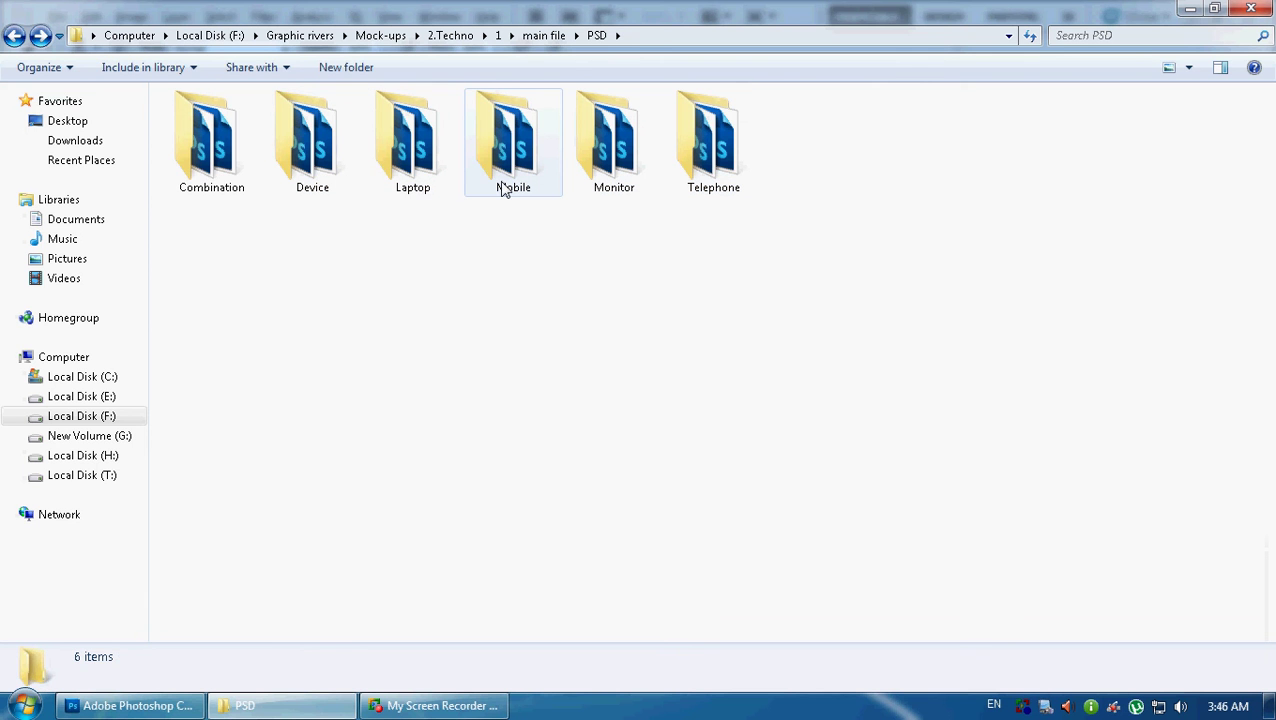
left_click(210, 150)
left_click(420, 246)
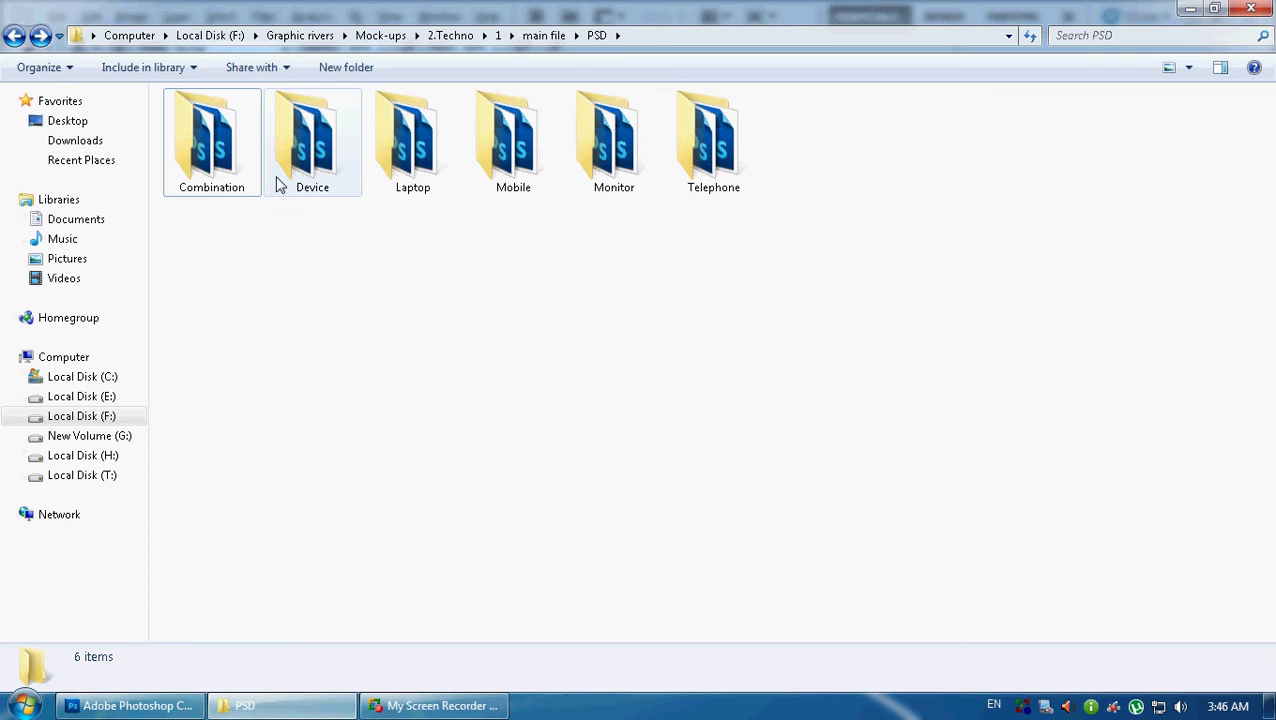
double_click(327, 150)
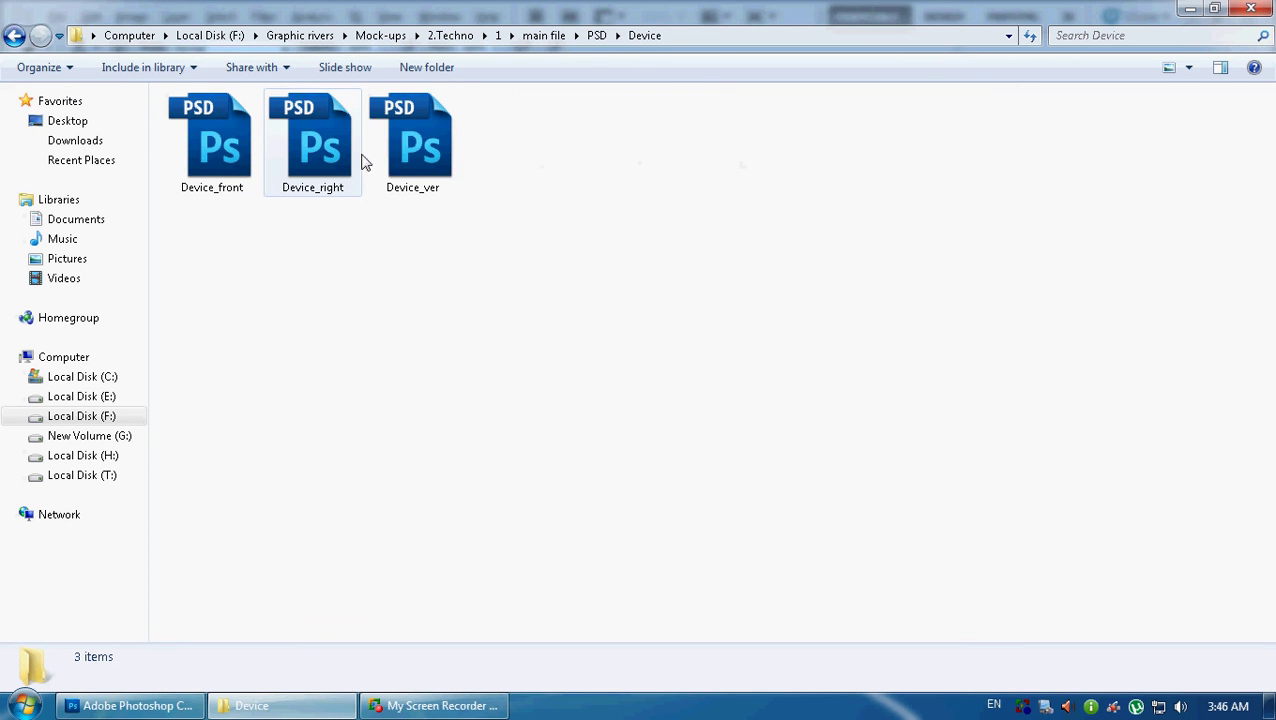
Open Device_right.psd and put its Reflaction-to-Shadow layers into a new group
double_click(322, 145)
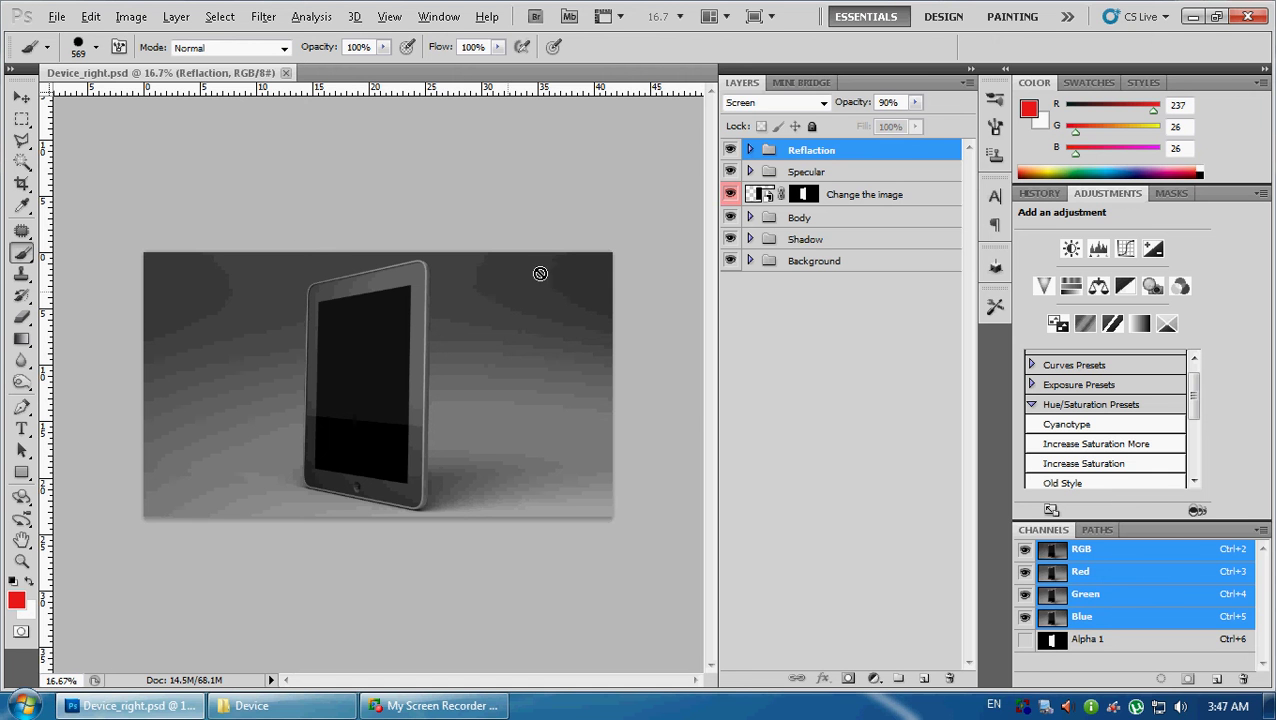
left_click(811, 242)
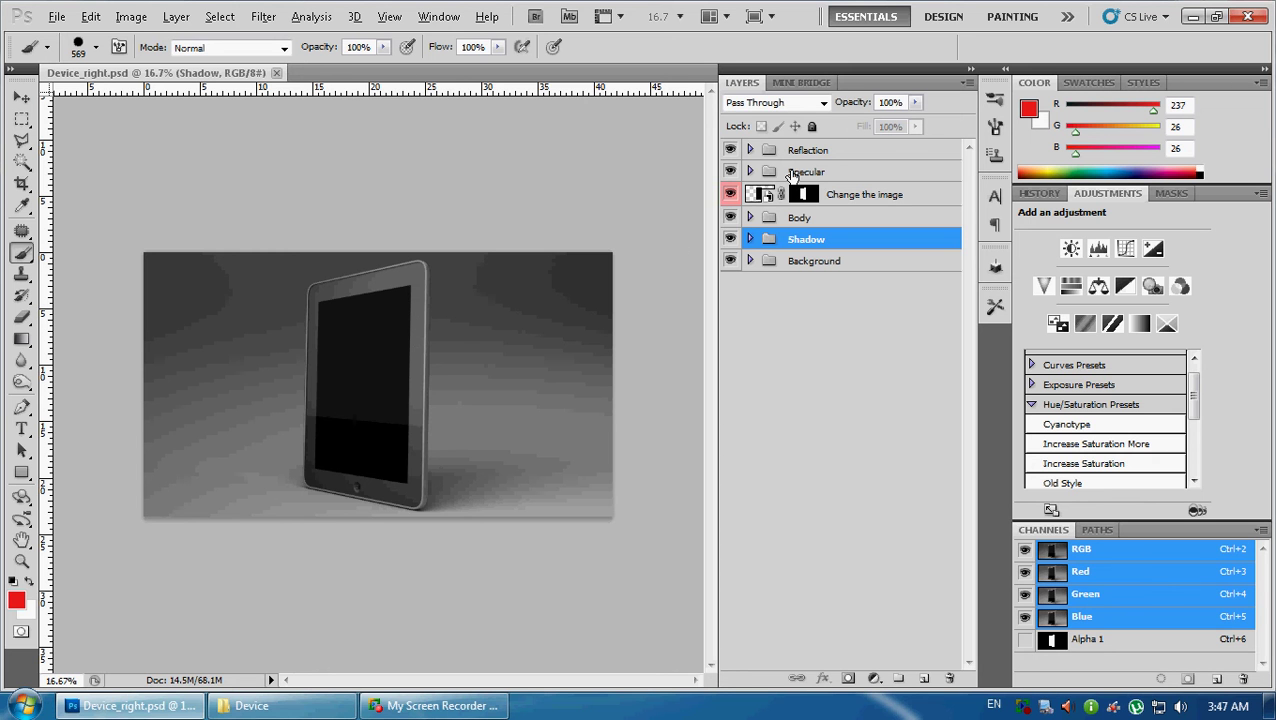
left_click(830, 152, "shift")
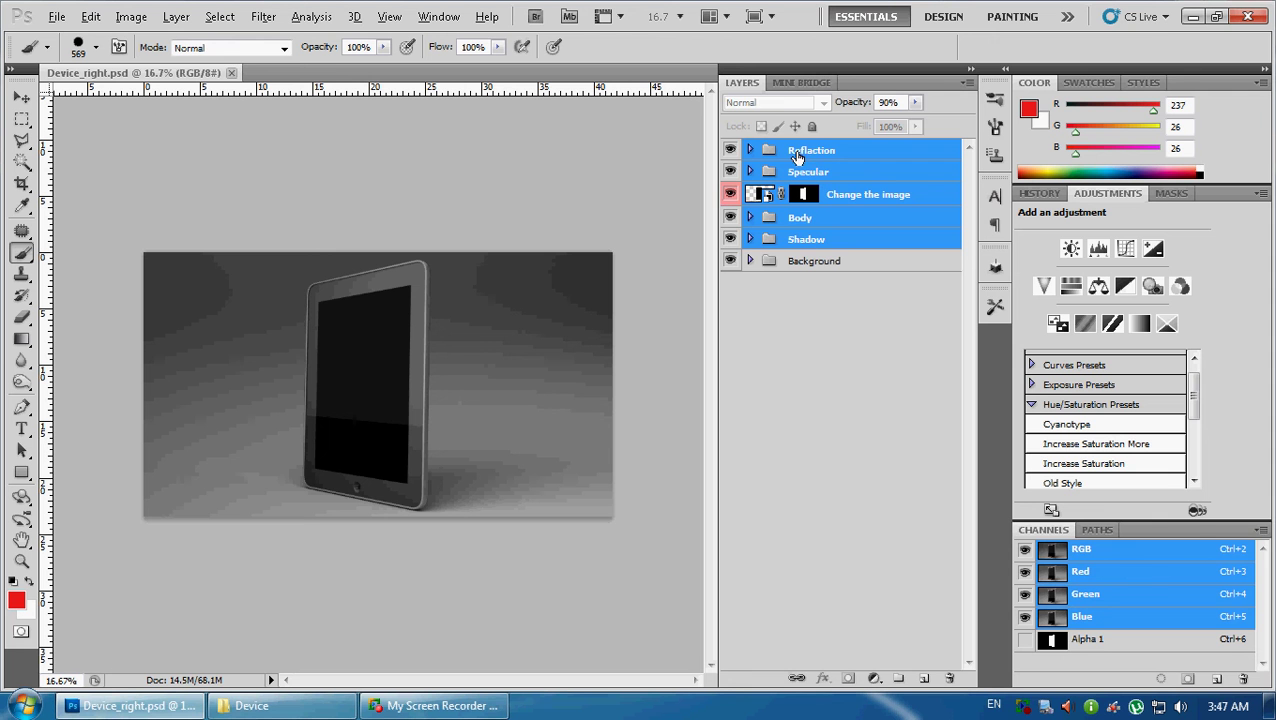
left_click(900, 678)
Rename the new group to 'Device' and collapse it
double_click(818, 150)
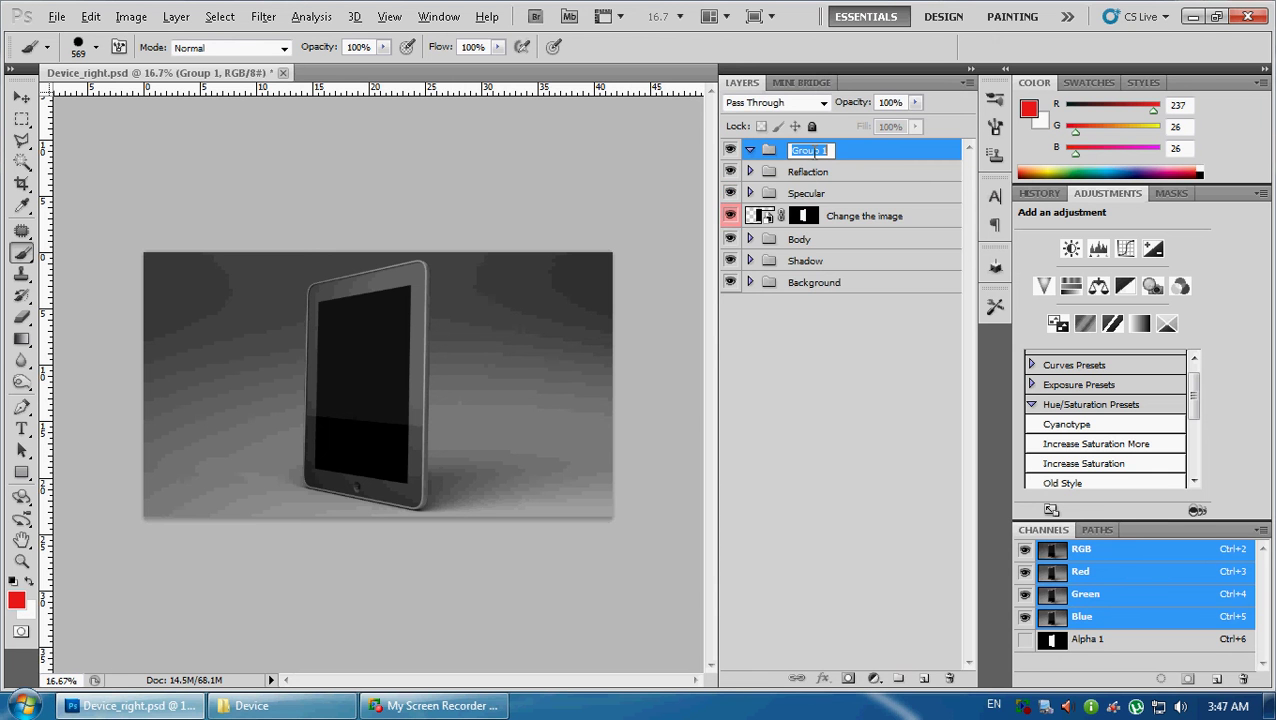
type("Devi")
type("ce")
key("Return")
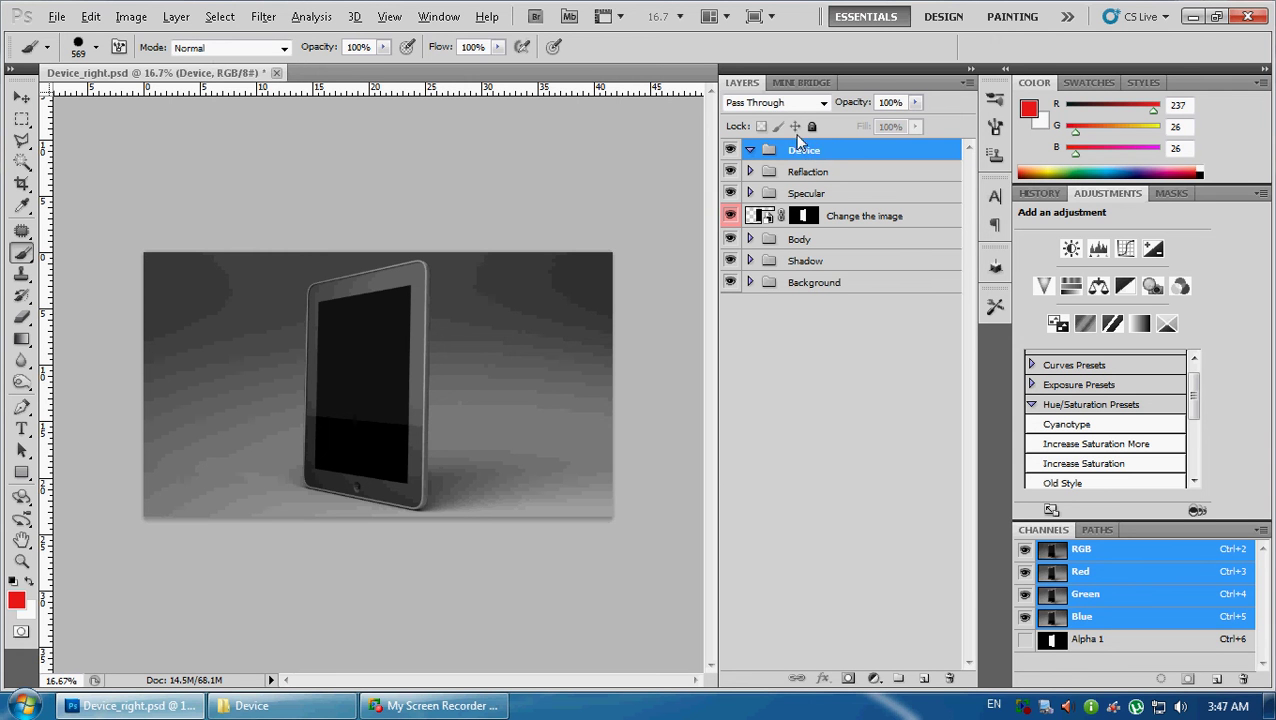
left_click(800, 180)
left_click(820, 262, "shift")
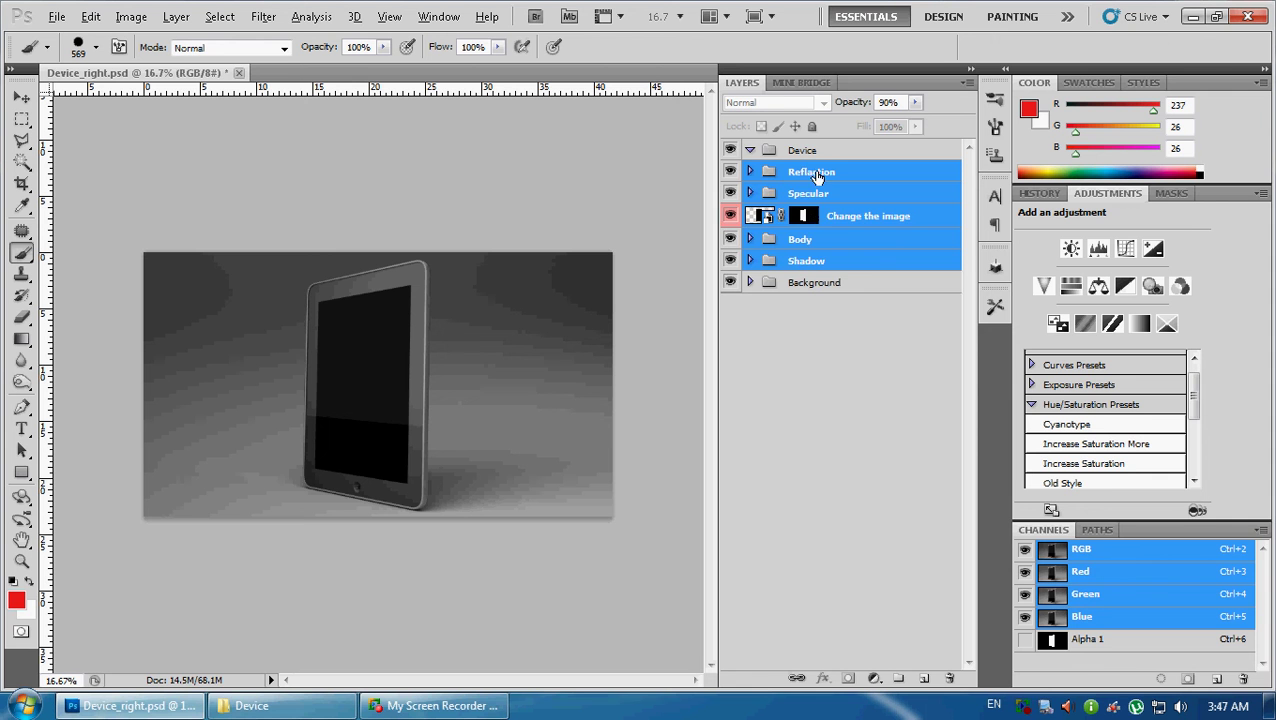
left_click(750, 149)
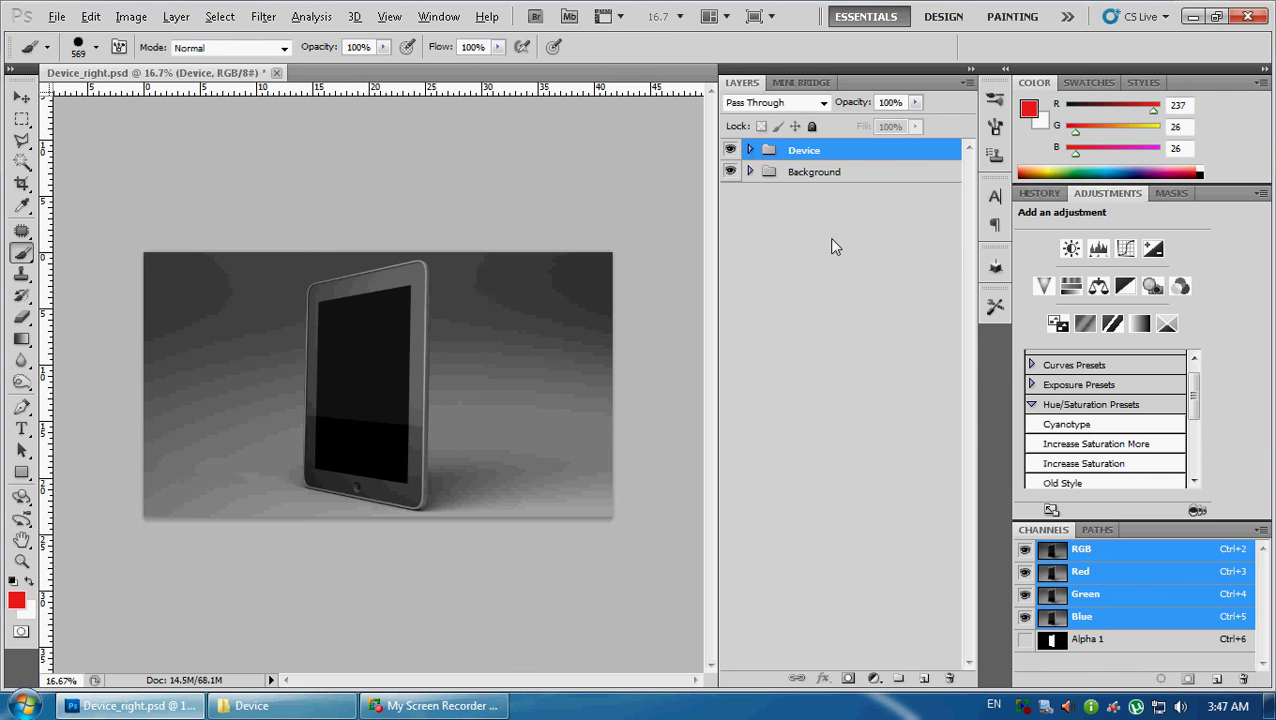
Navigate Explorer from Device back to PSD > Combination and open Comb_2.psd in Photoshop
left_click(260, 706)
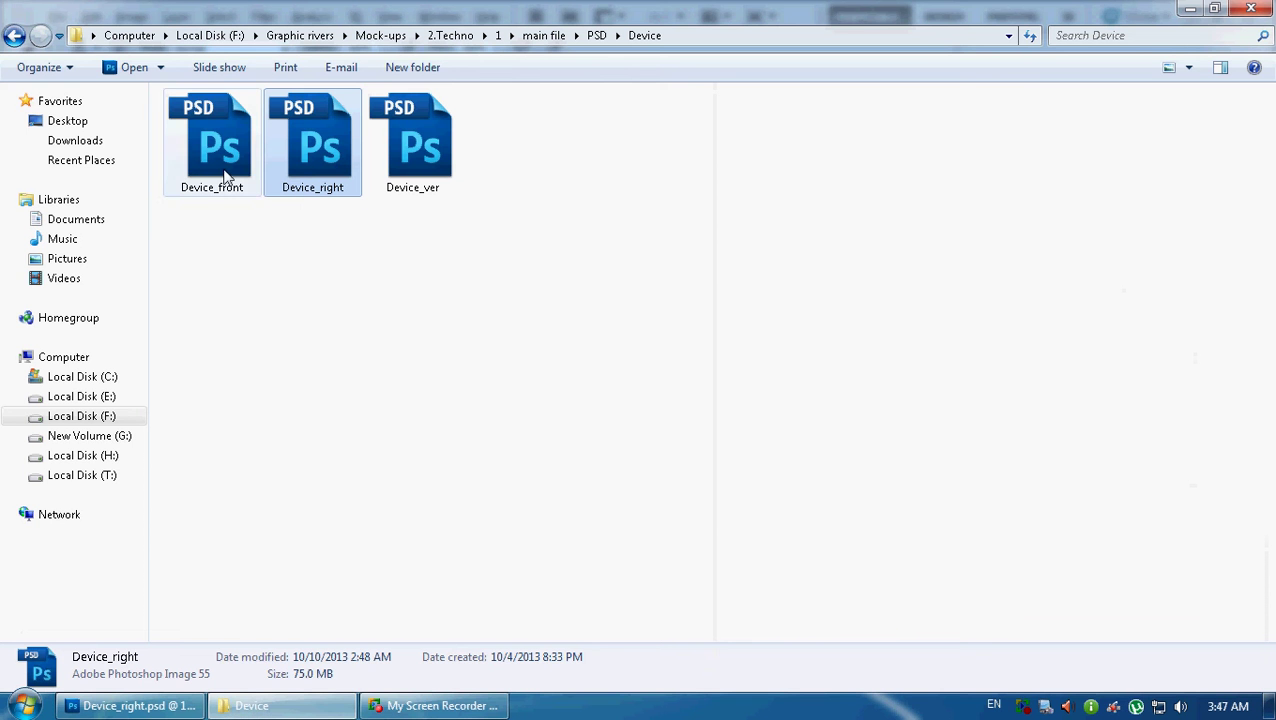
left_click(14, 35)
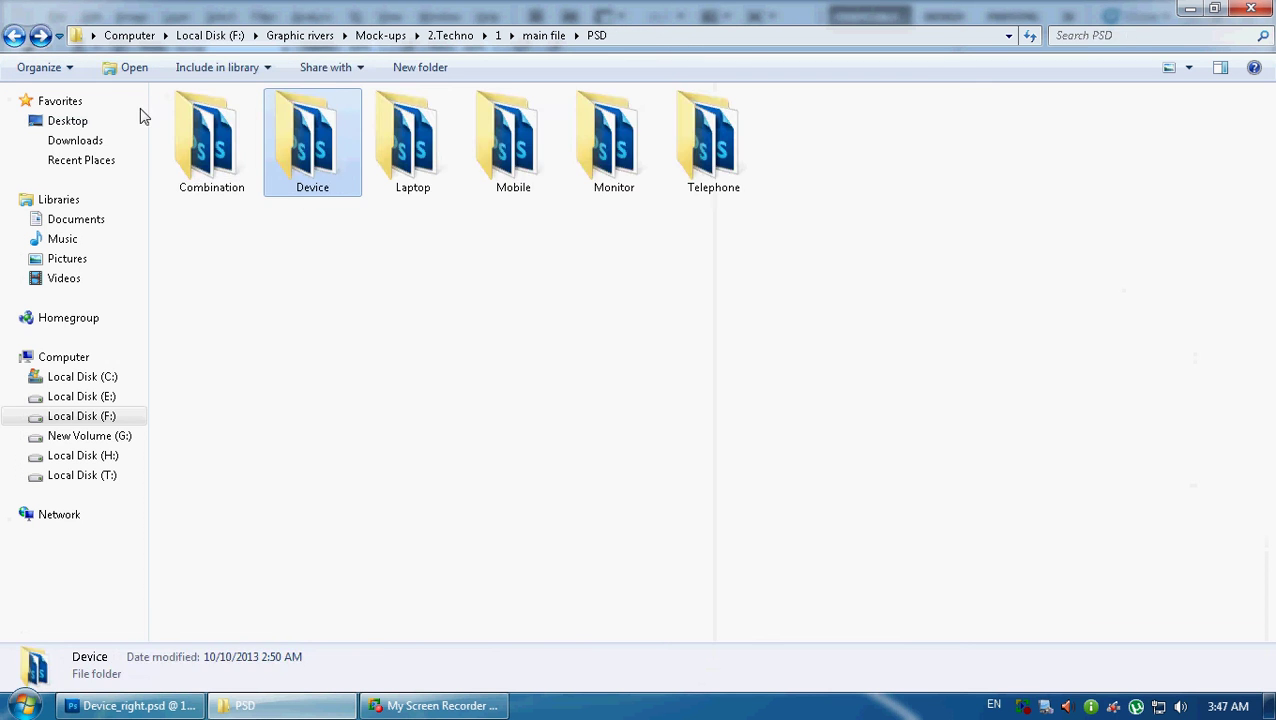
double_click(211, 140)
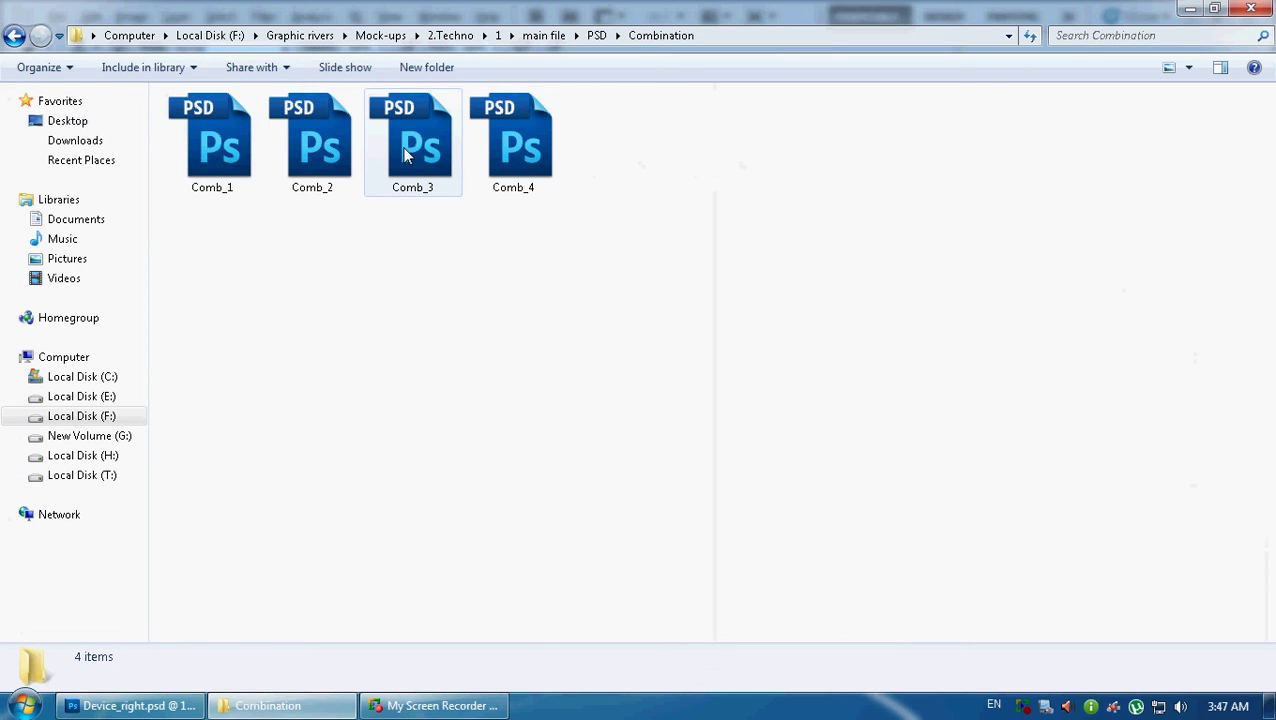
mouse_move(295, 150)
left_mouse_down()
mouse_move(276, 154)
mouse_move(279, 248)
mouse_move(319, 157)
left_mouse_up()
double_click(319, 157)
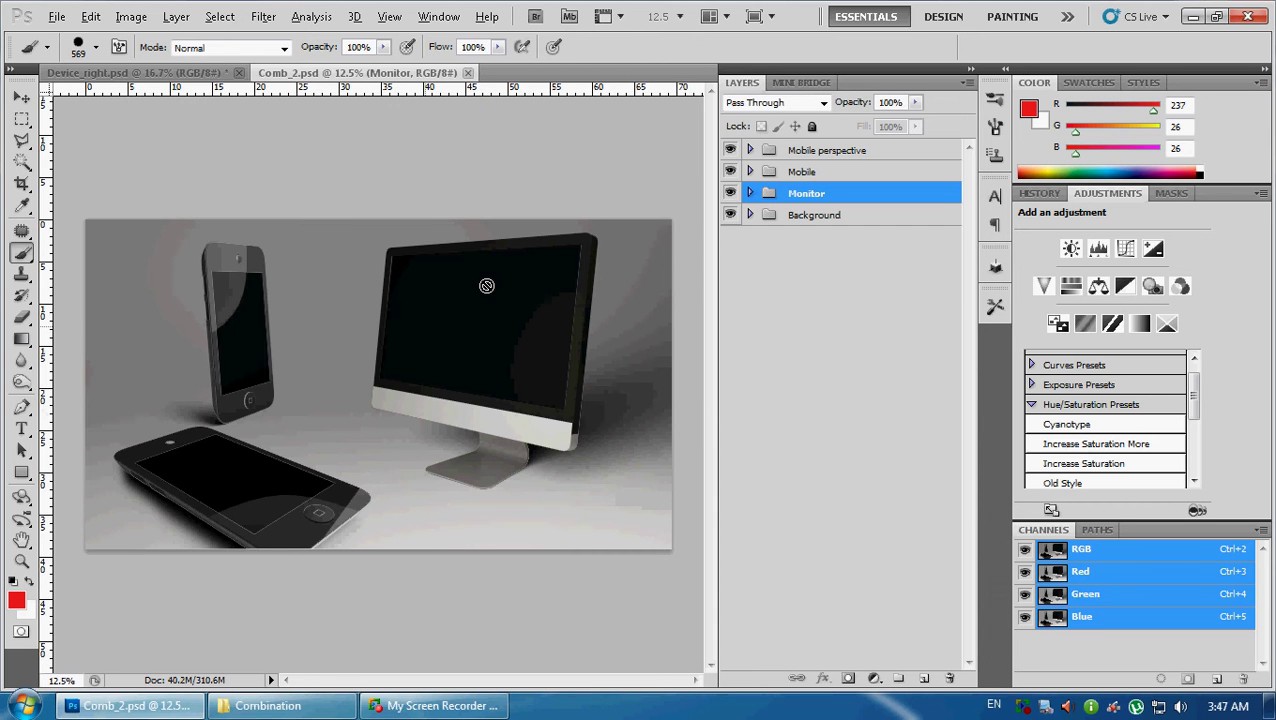
Hide both phone layers and copy the Device tablet group from Device_right into Comb_2
left_click_drag(731, 150, 731, 171)
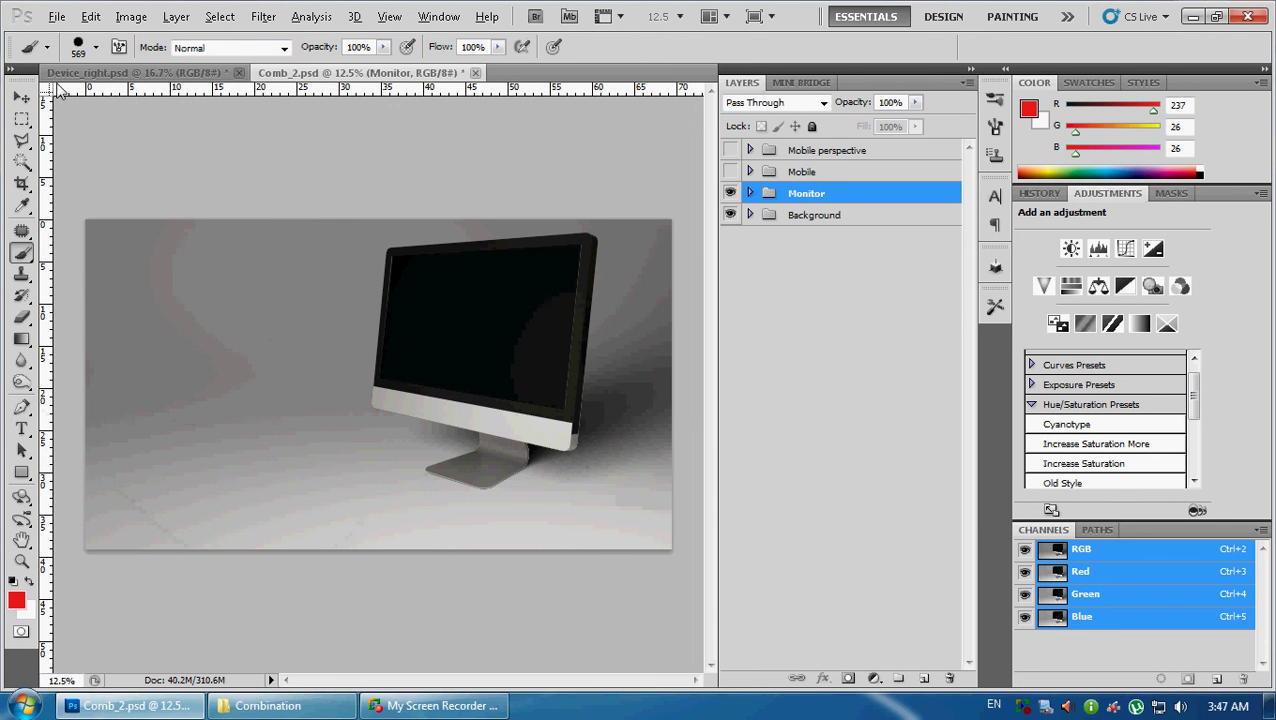
left_click(140, 73)
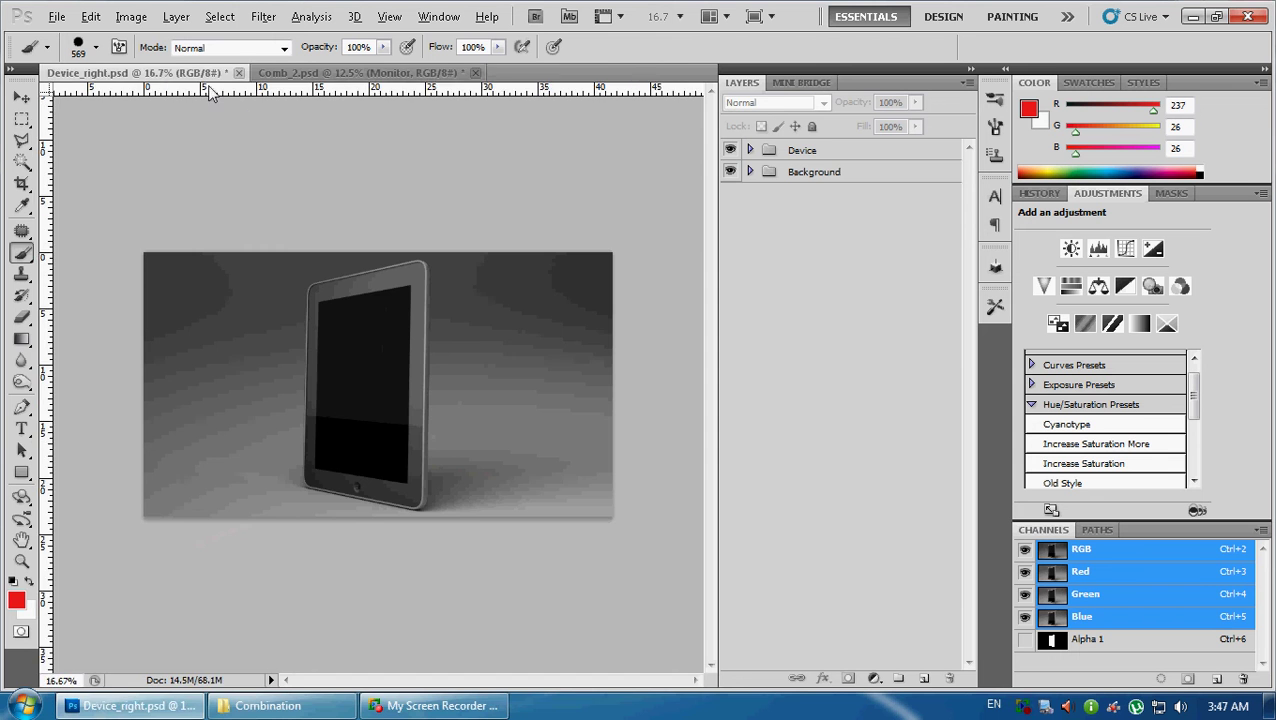
left_click_drag(140, 73, 176, 125)
left_click_drag(818, 148, 370, 455)
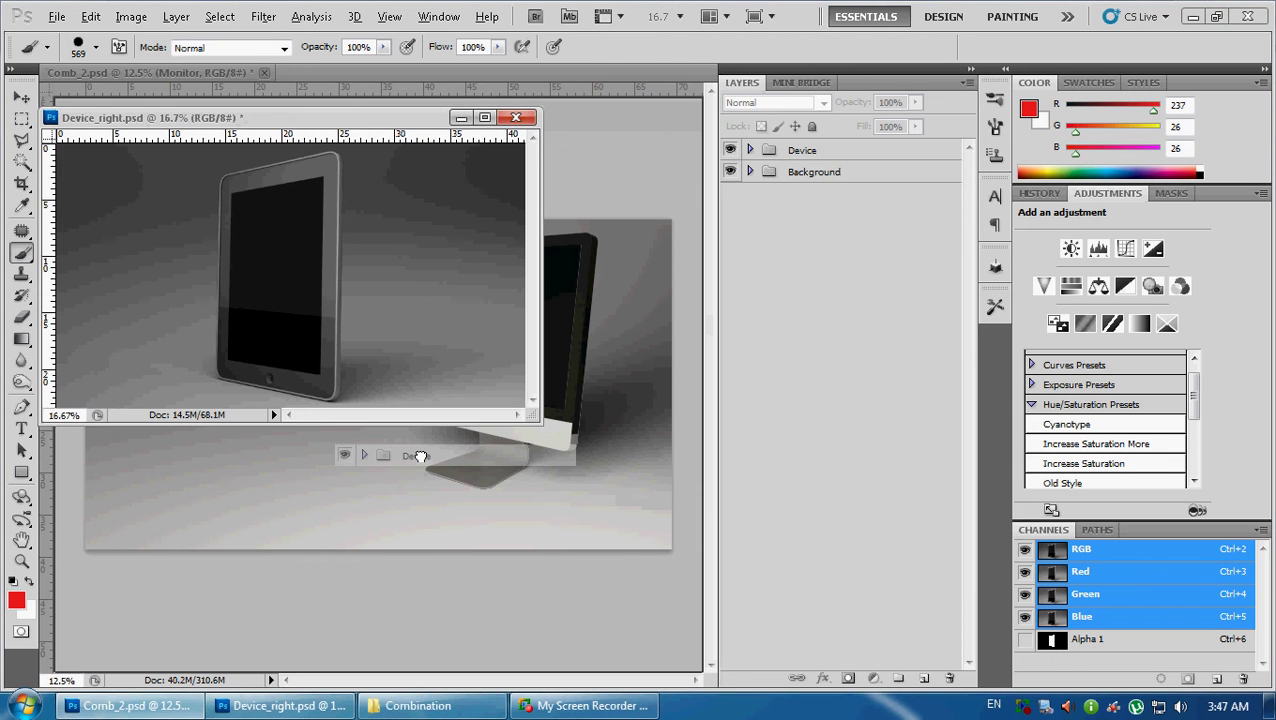
left_click_drag(312, 127, 220, 80)
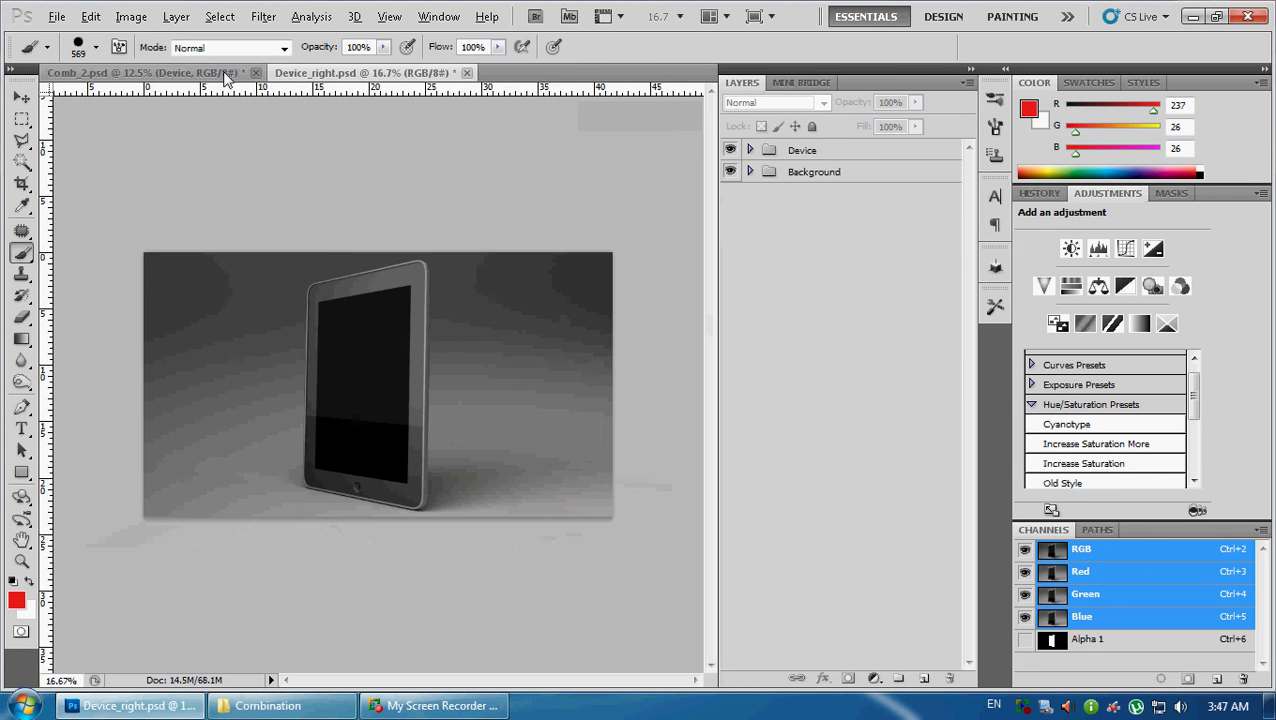
Move the tablet in Comb_2 to the left of the monitor
left_click(200, 75)
left_click(432, 477)
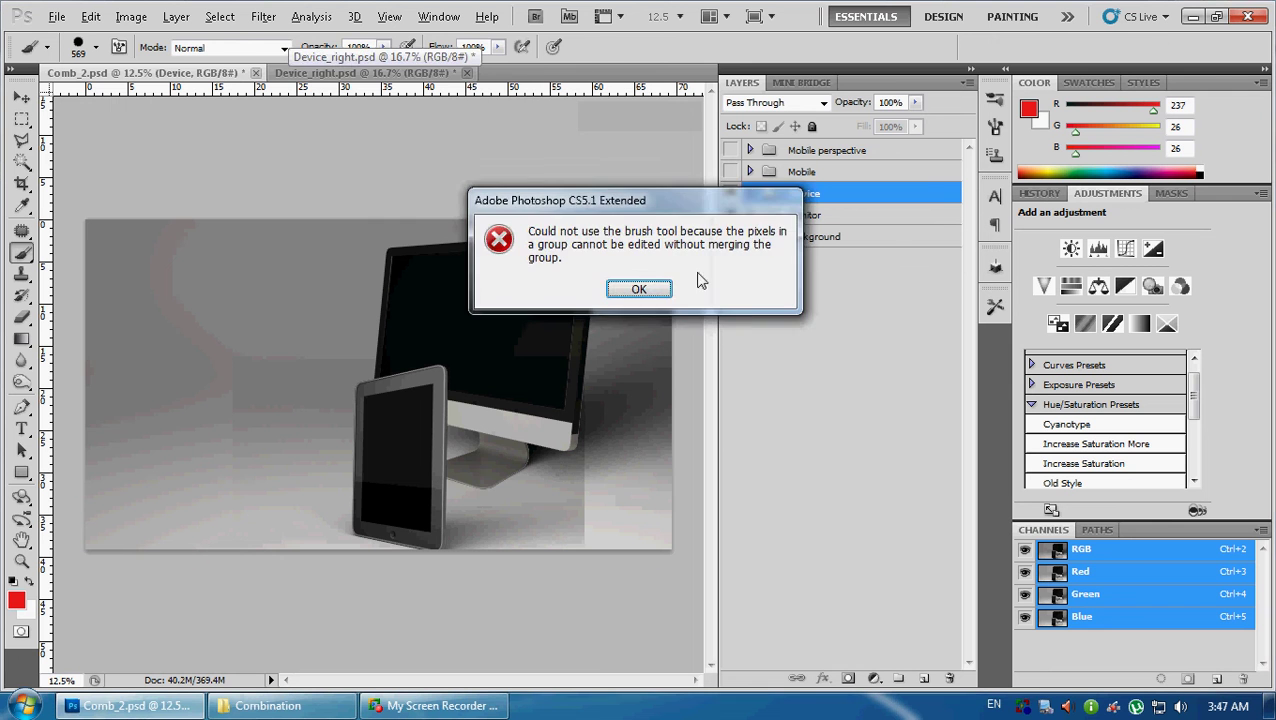
left_click(638, 288)
left_click(21, 97)
mouse_move(387, 444)
left_mouse_down()
mouse_move(262, 387)
mouse_move(242, 404)
left_mouse_up()
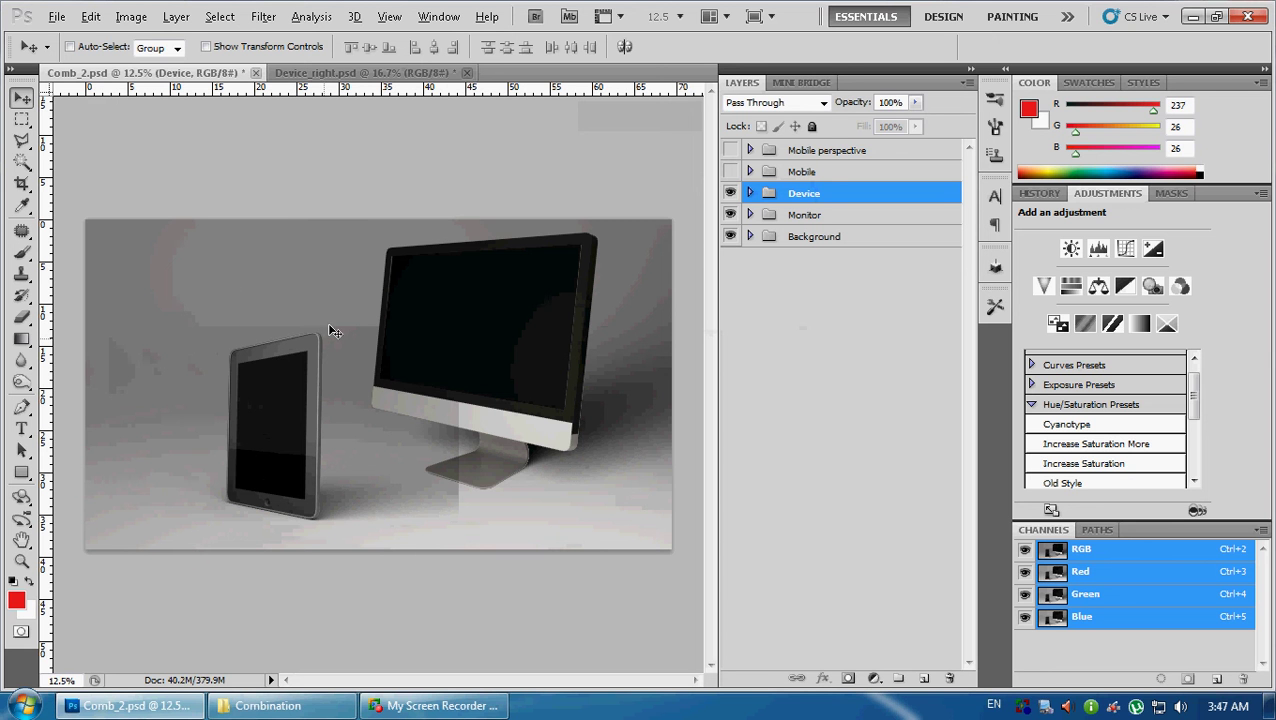
Inspect the tablet's Shadow layer, trying 51% opacity before restoring full opacity
left_click(749, 192)
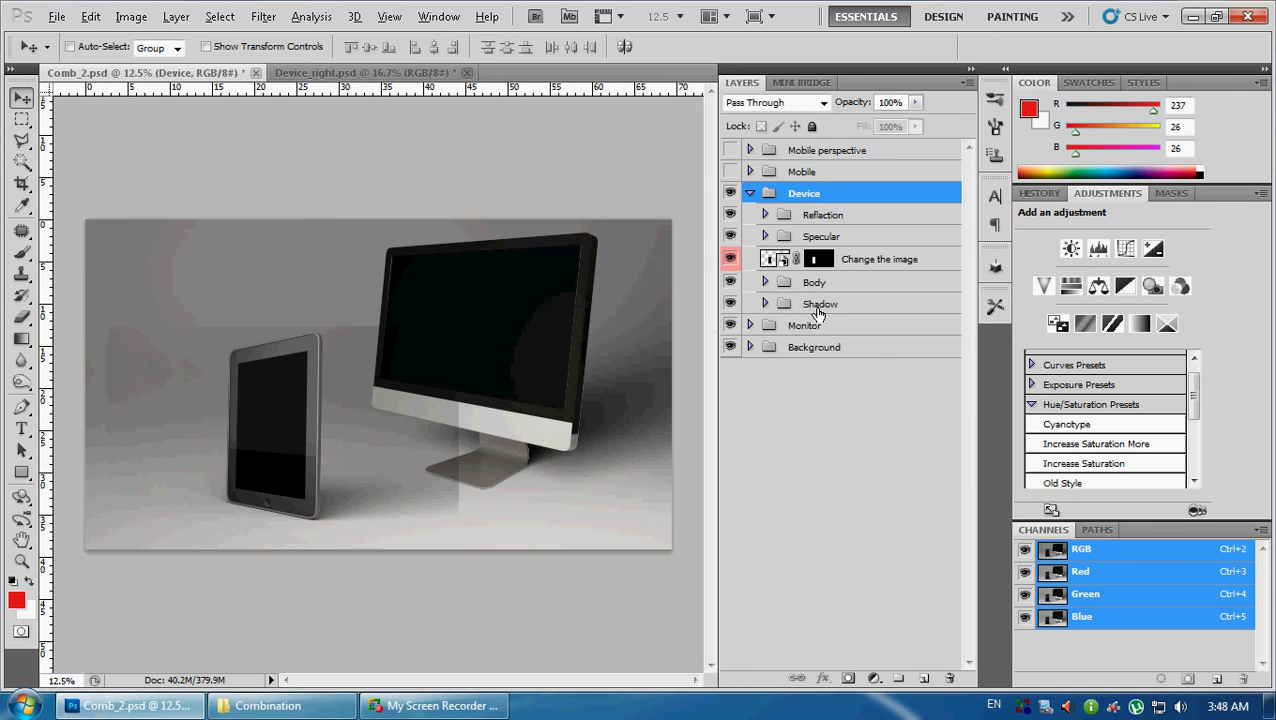
left_click(765, 303)
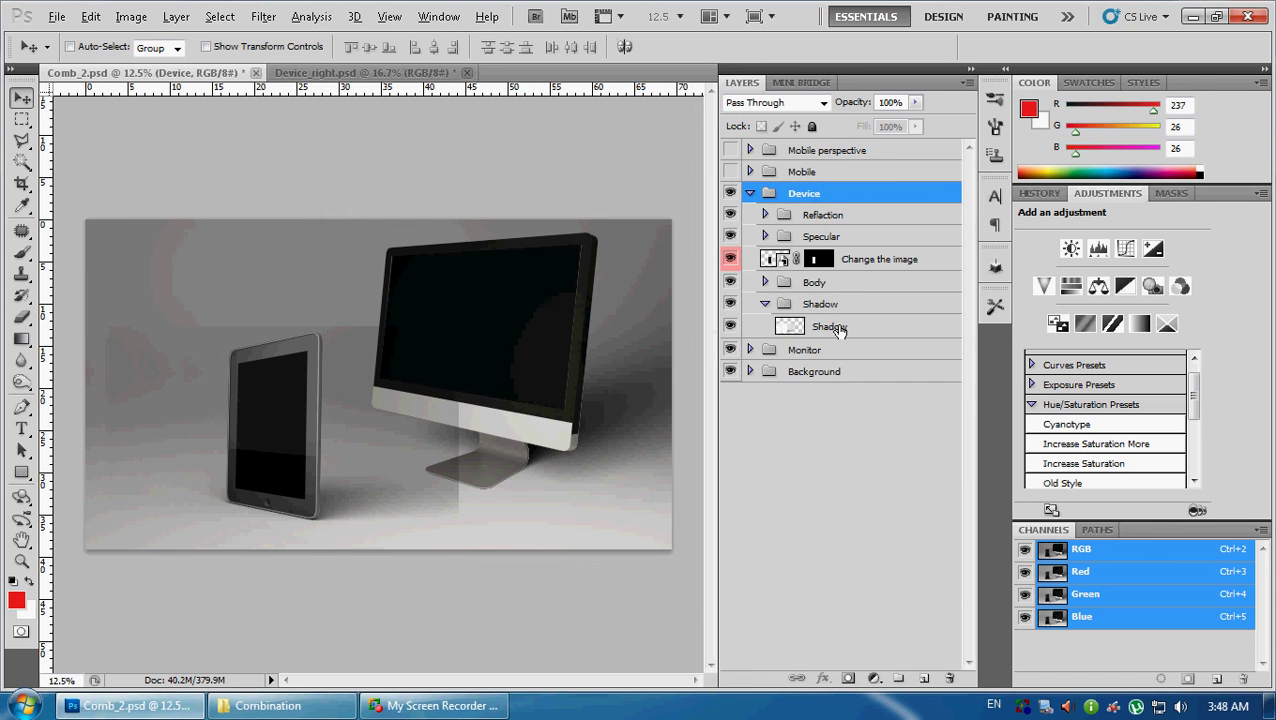
left_click(832, 327)
left_click(730, 327)
left_click(730, 327)
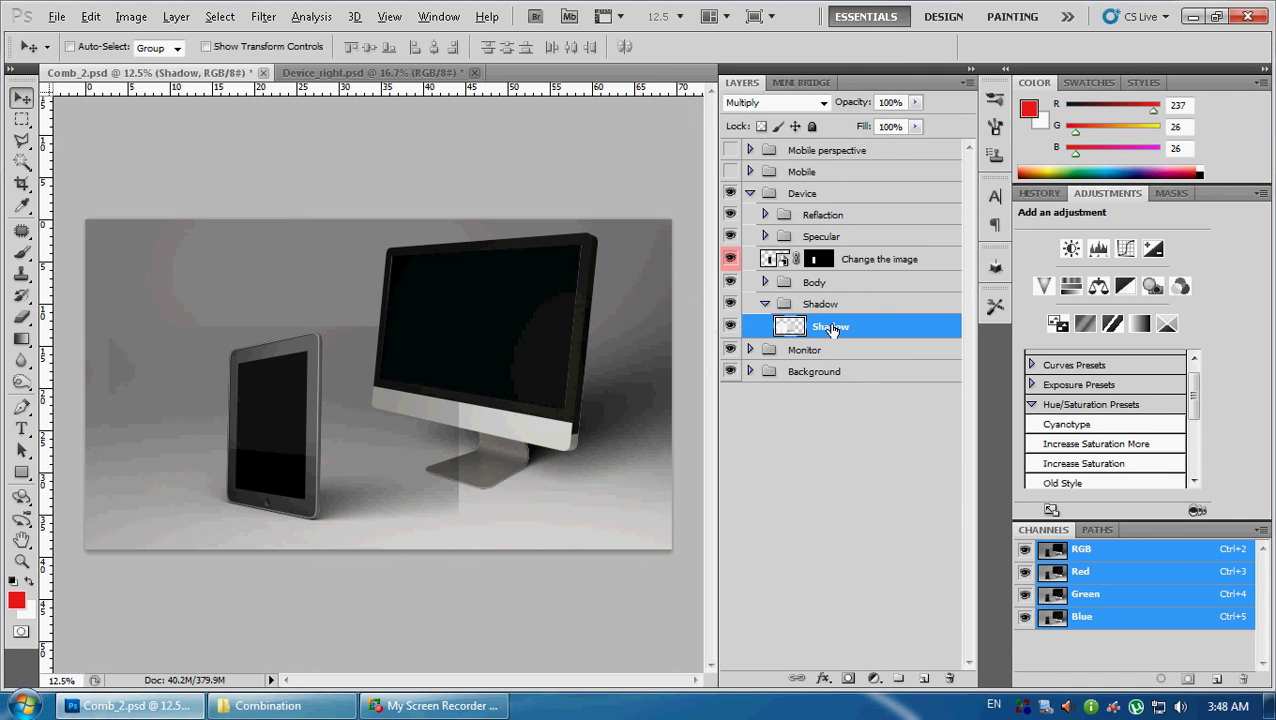
mouse_move(915, 102)
left_mouse_down()
mouse_move(857, 128)
mouse_move(926, 124)
left_mouse_up()
left_click(817, 473)
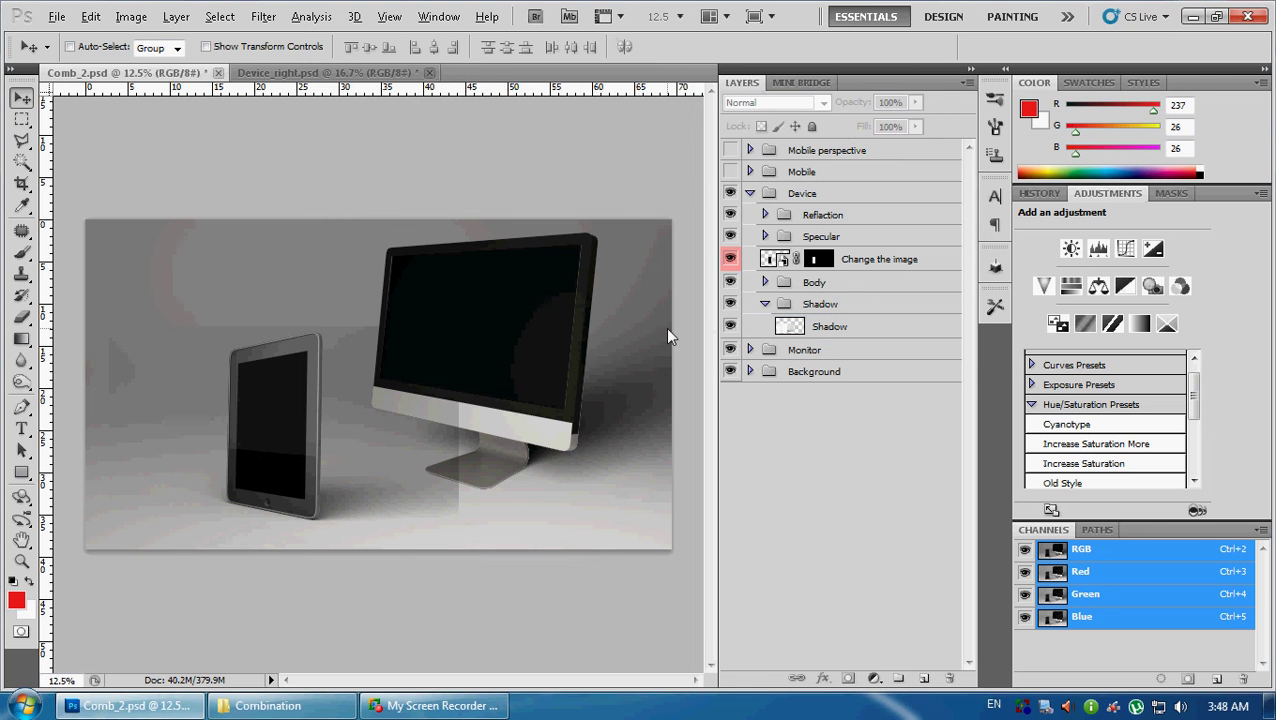
Switch to the Eraser and set its brush size to 432 px
left_click(21, 317)
right_click(150, 342)
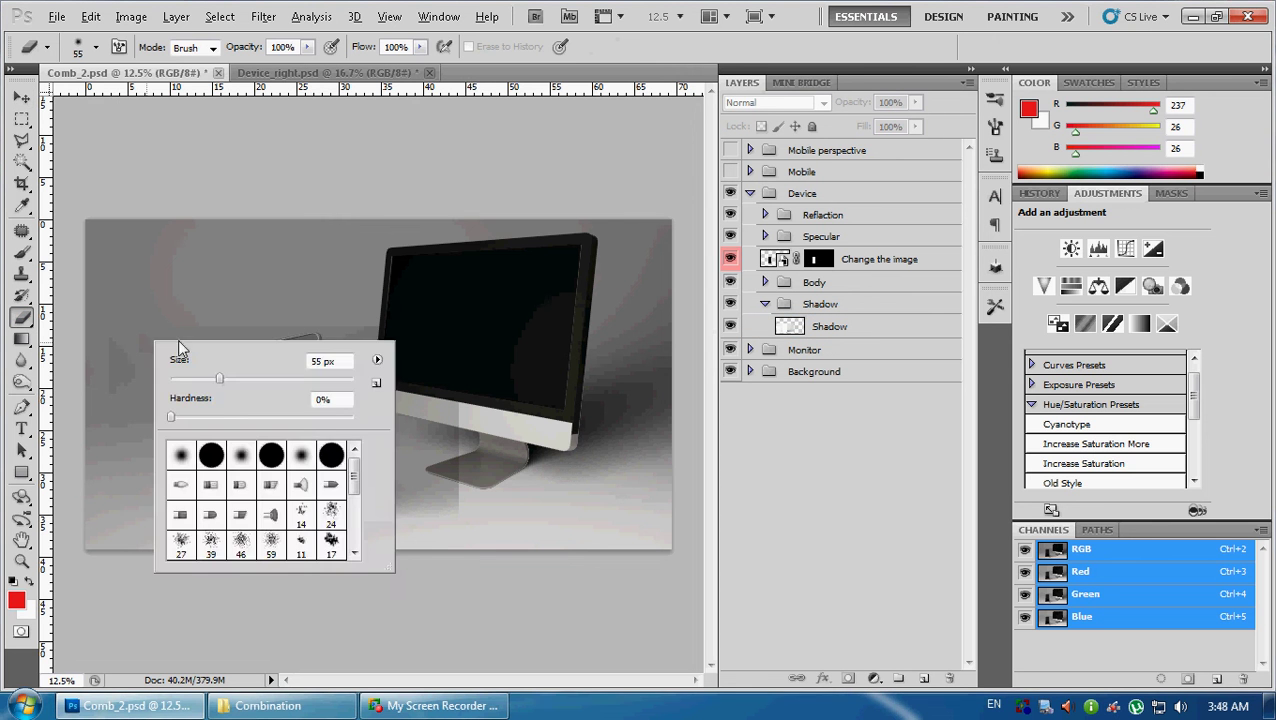
left_click(819, 402)
left_click(830, 326)
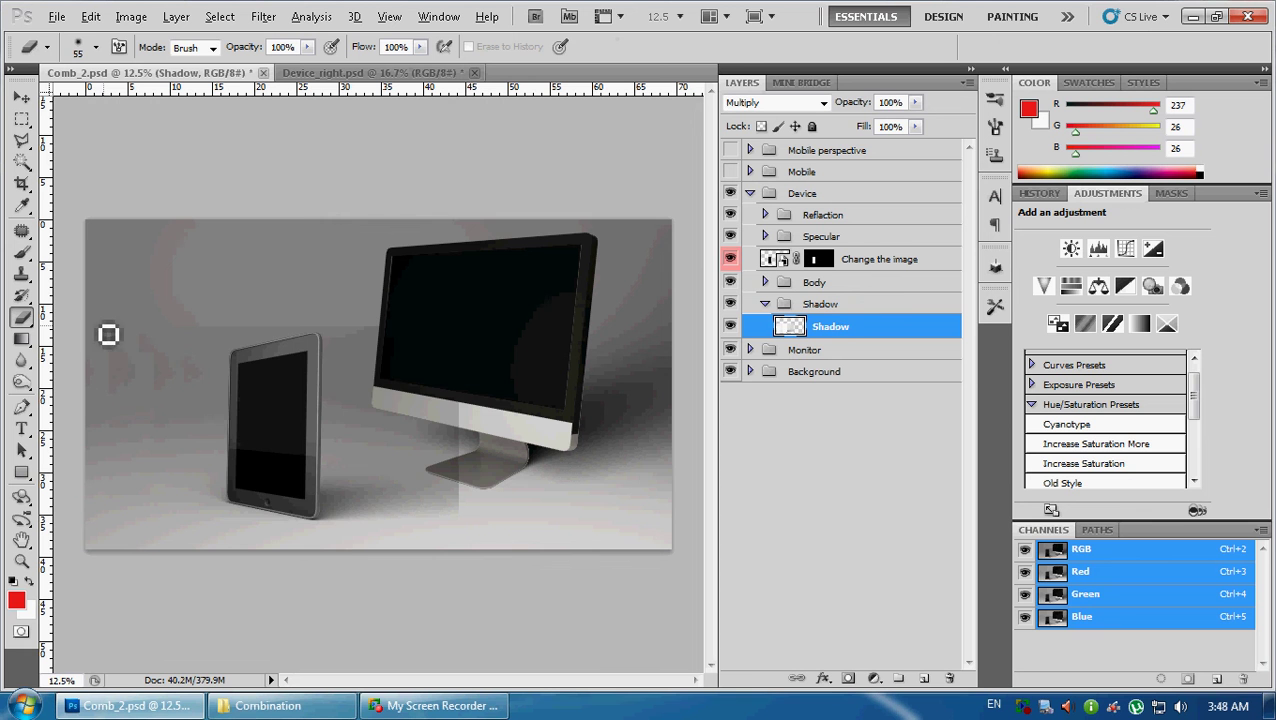
right_click(184, 332)
double_click(350, 349)
type("432")
key("Return")
Enlarge the eraser brush to 2500 px
right_click(180, 325, "ctrl")
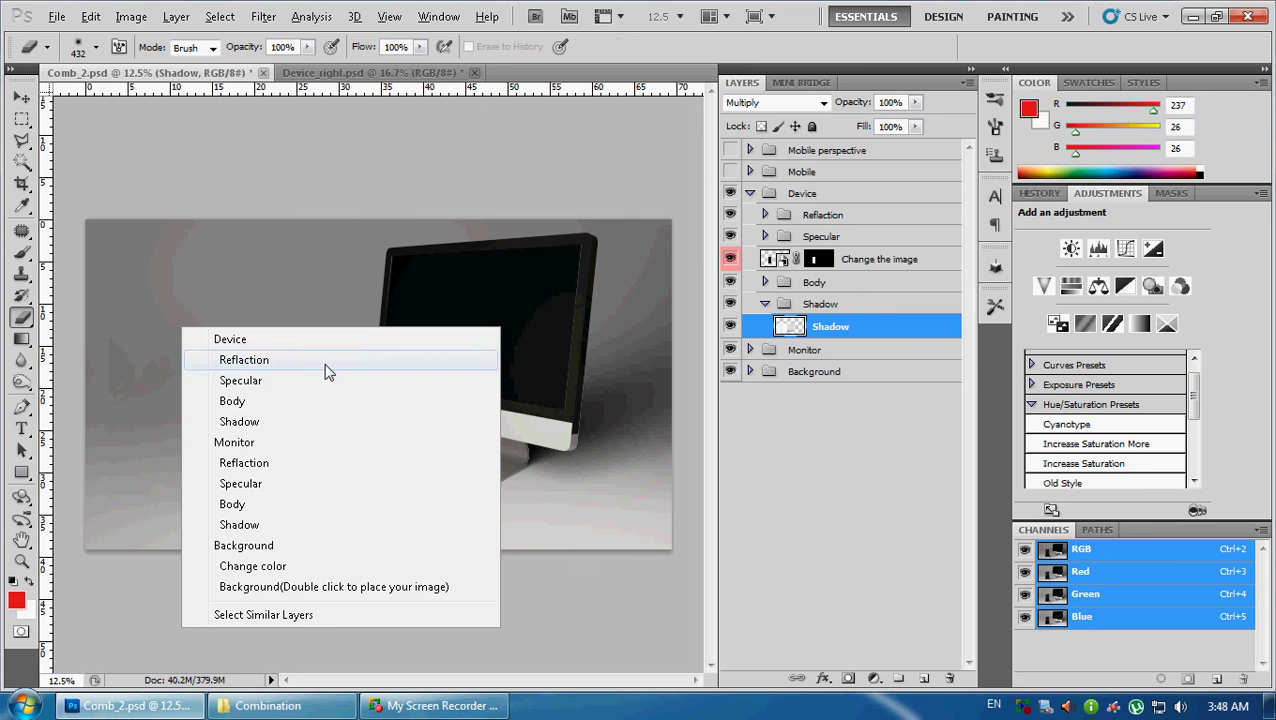
left_click(24, 322)
right_click(416, 429)
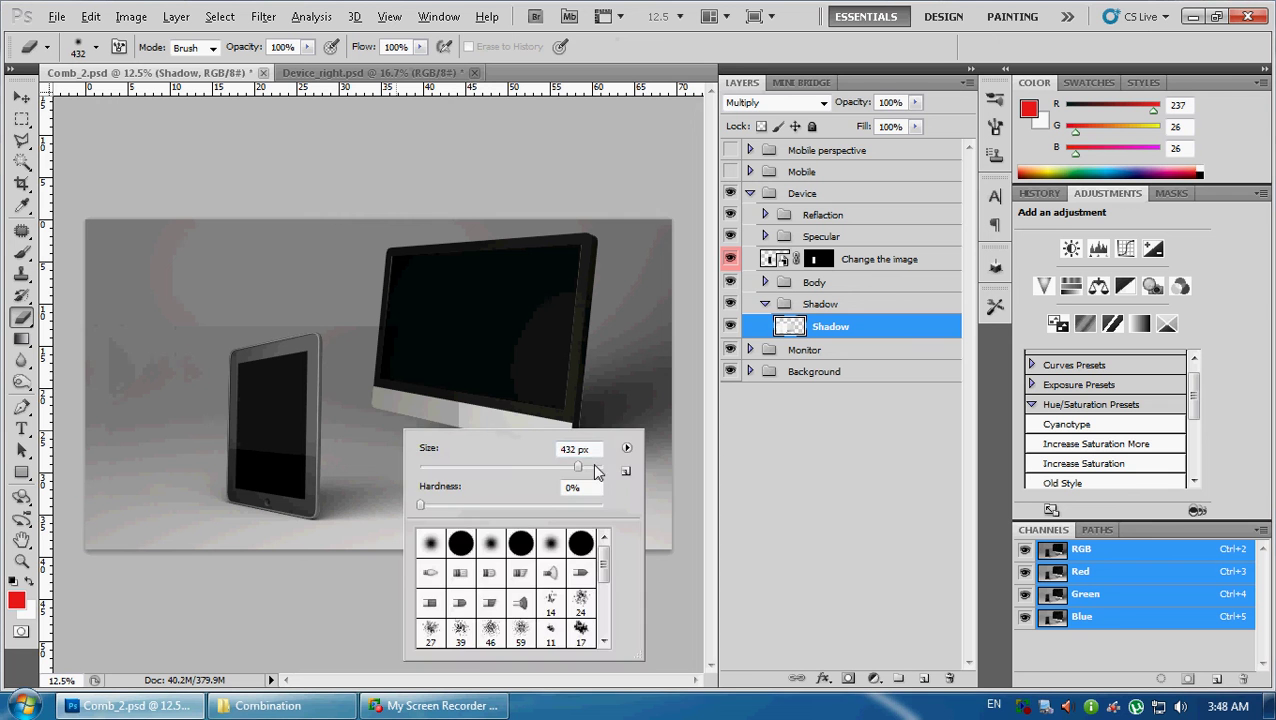
left_click_drag(595, 470, 604, 470)
key("Return")
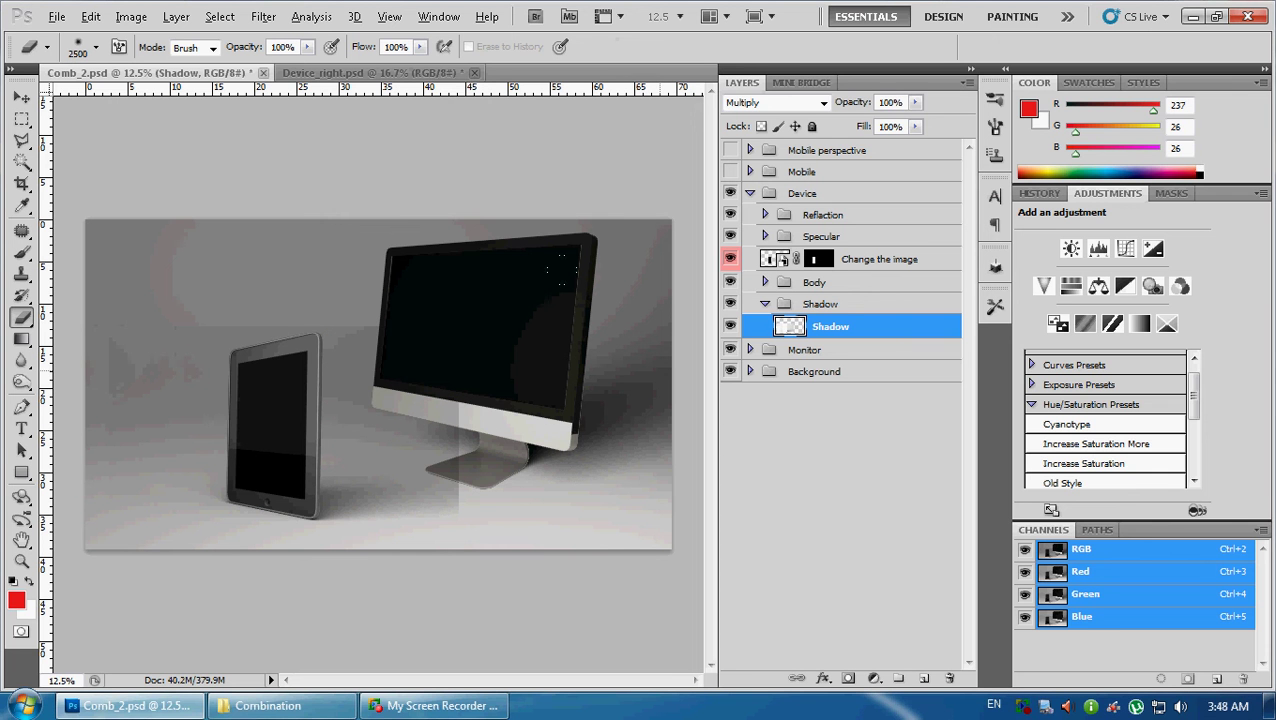
Revert History to the Move state and add a Curves adjustment above the Shadow layer
left_click(1039, 193)
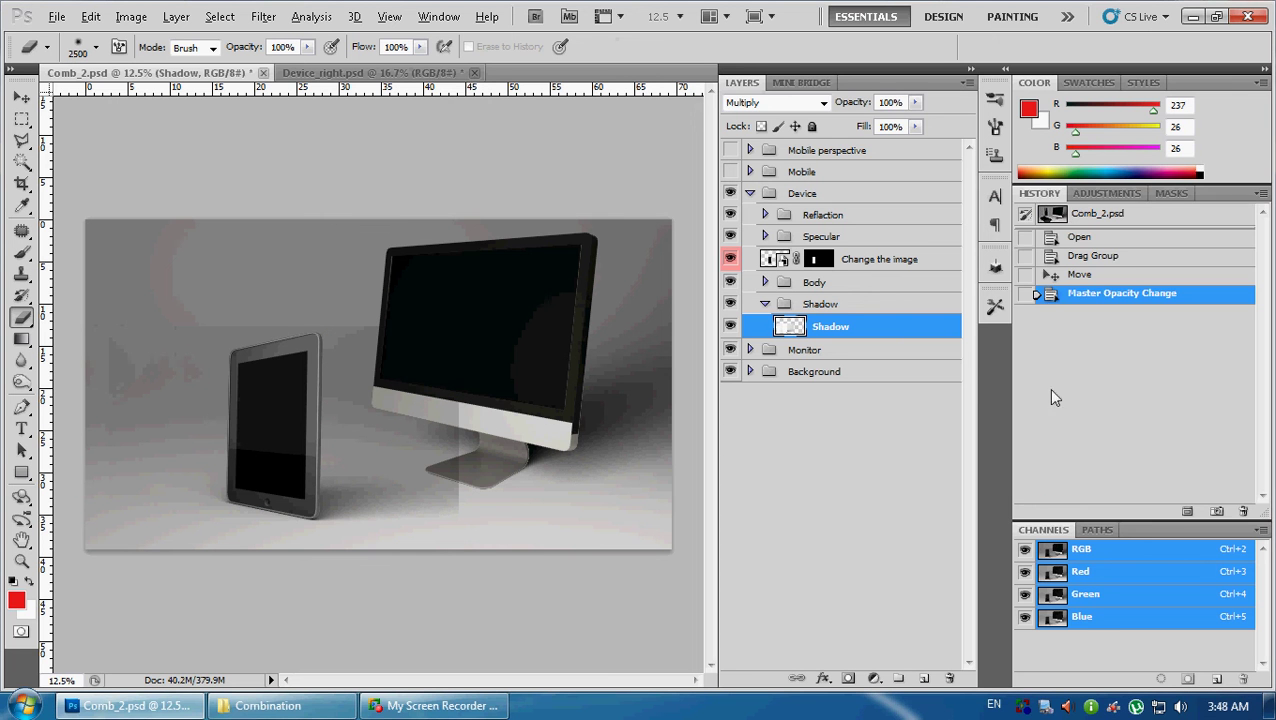
left_click(1080, 275)
left_click(1088, 292)
left_click(1080, 275)
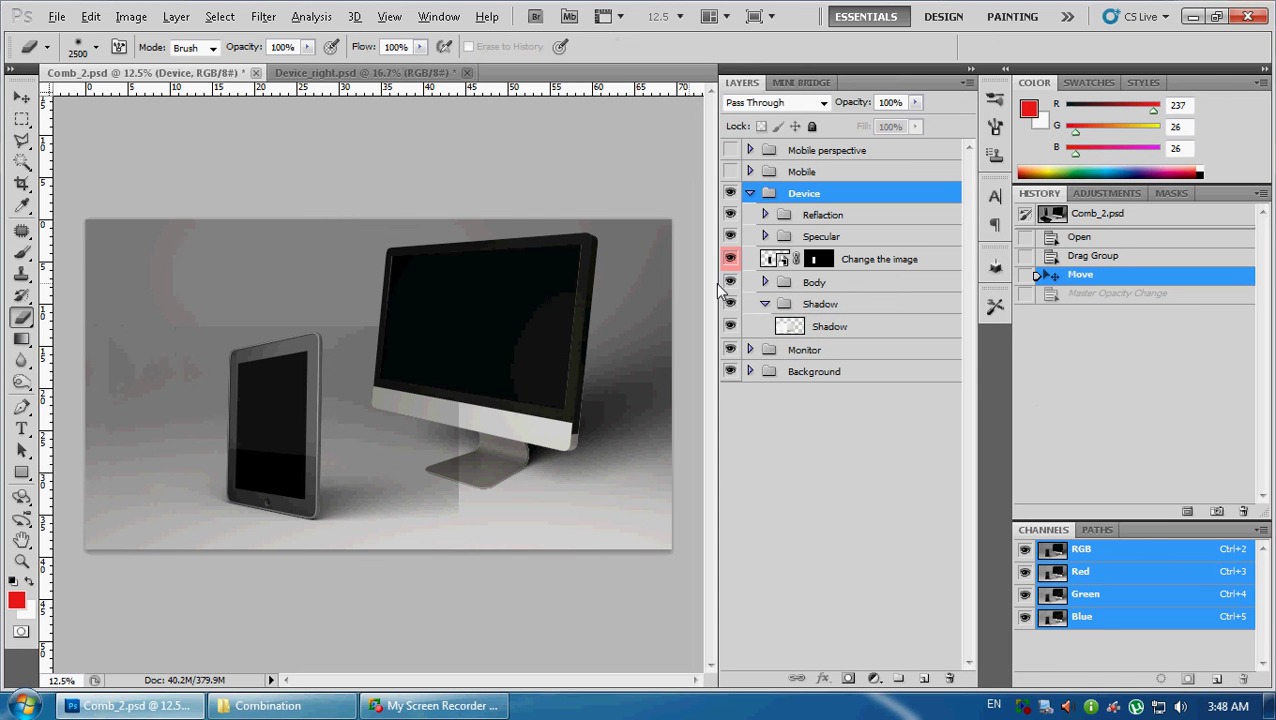
left_click(850, 327)
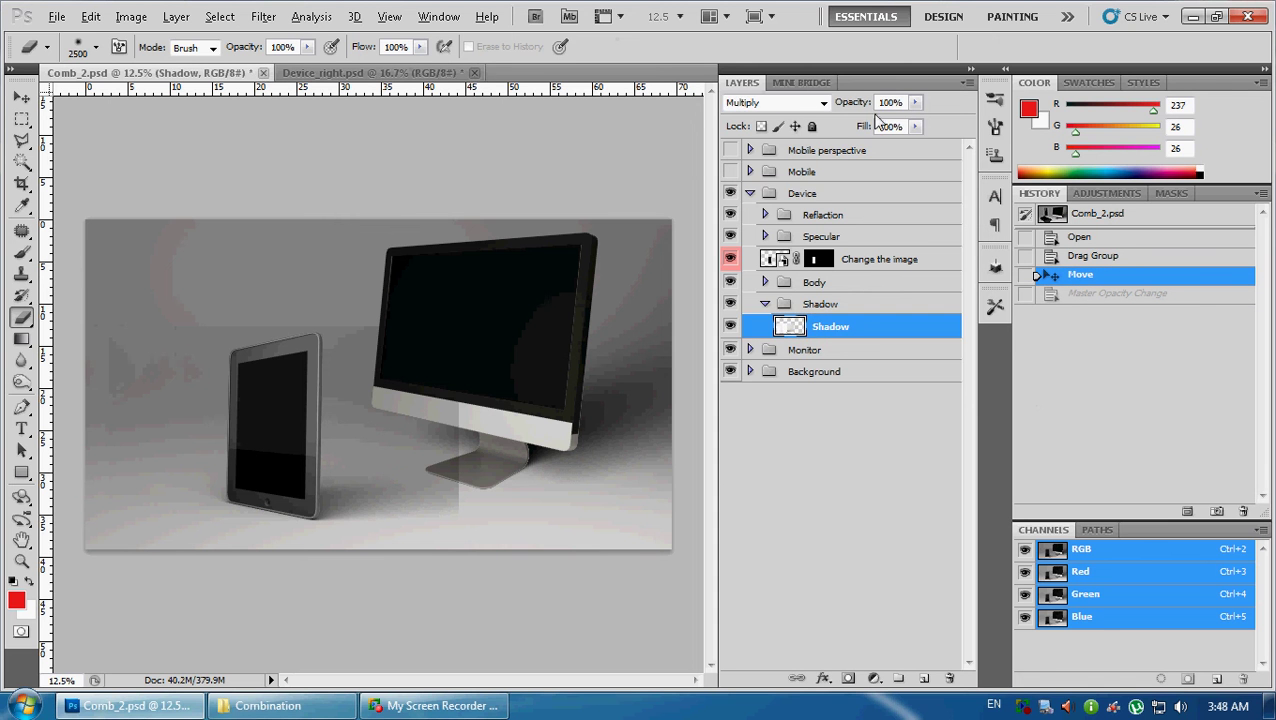
left_click(1107, 193)
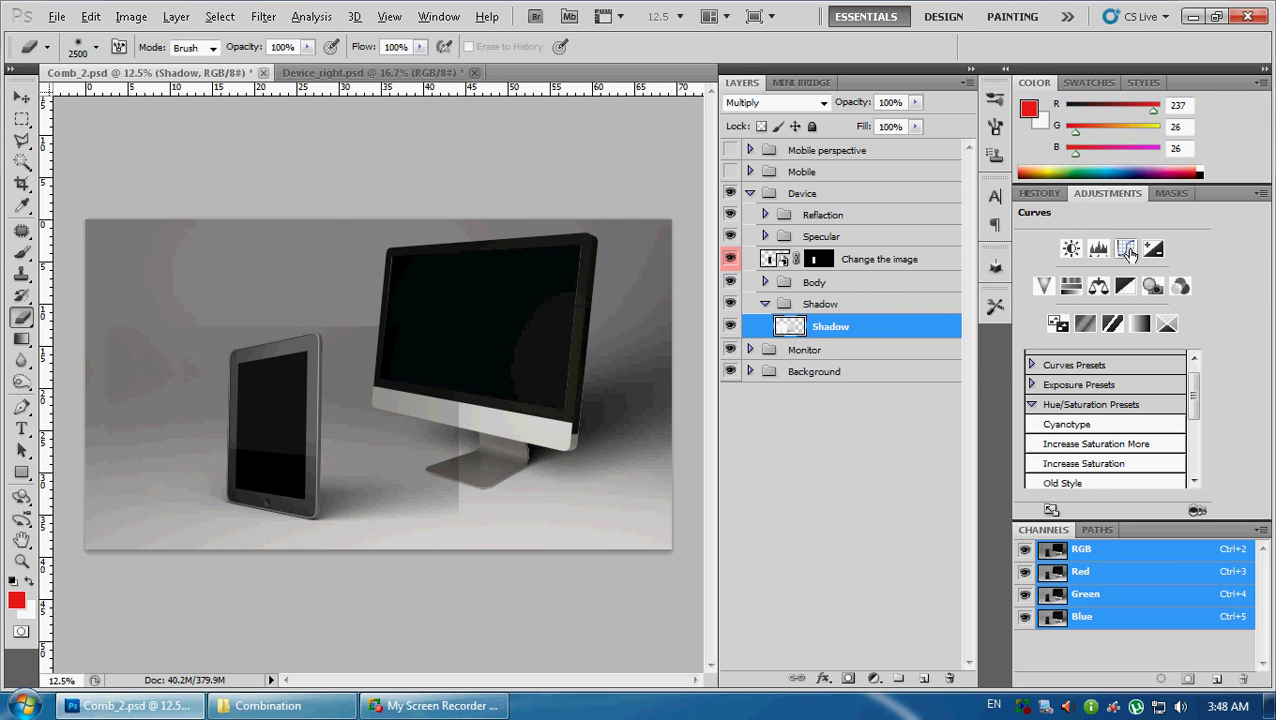
left_click(1126, 250)
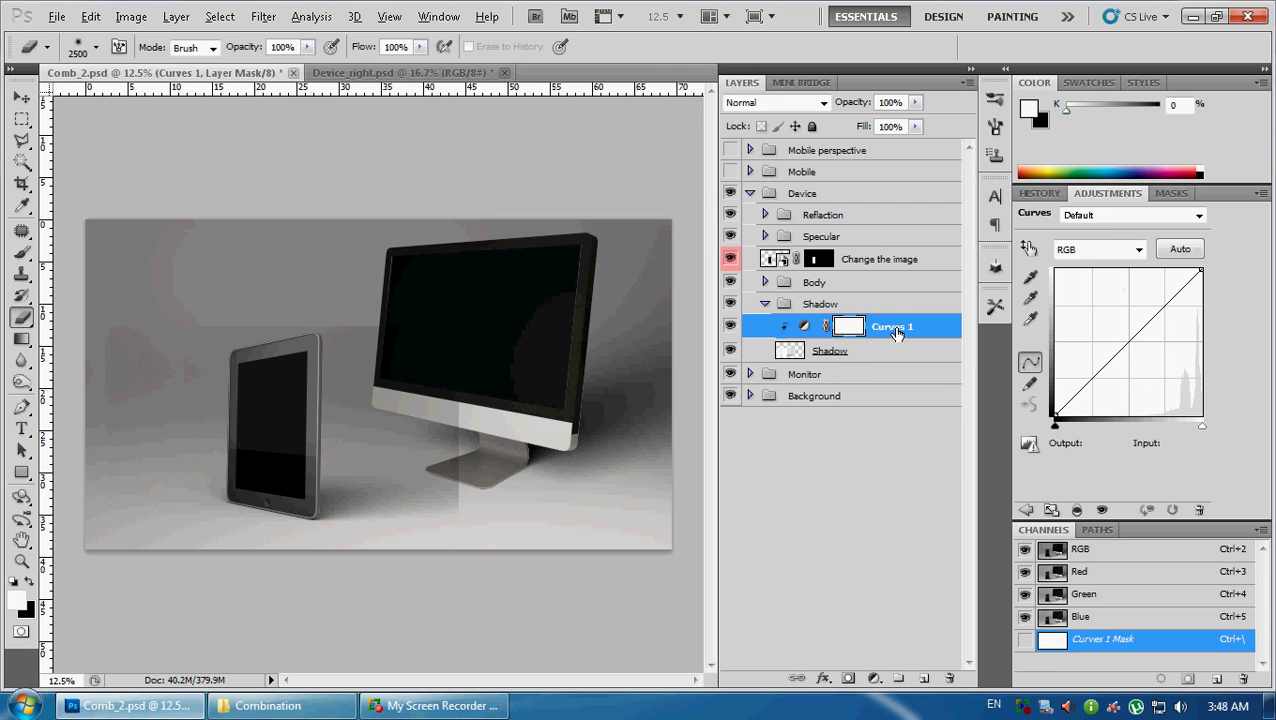
Raise the Curves 1 point to input 79, output 130 to lighten the shadow
double_click(893, 328)
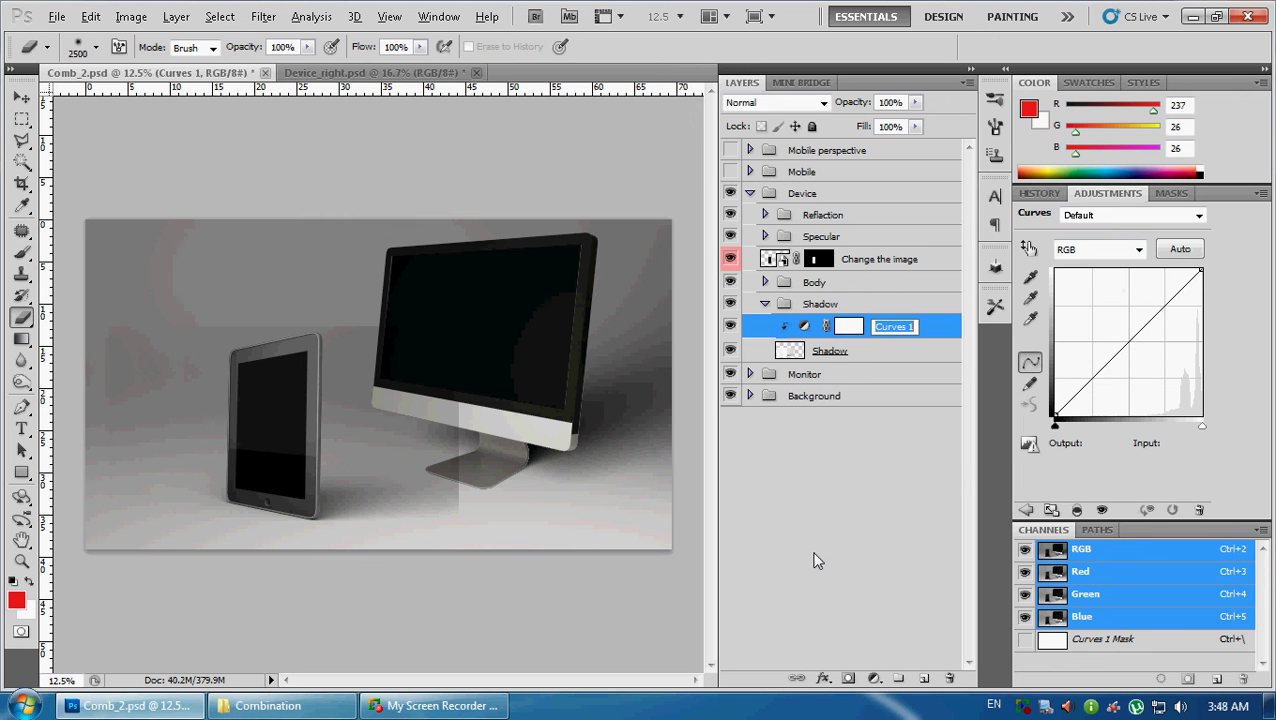
left_click(812, 555)
left_click(882, 330)
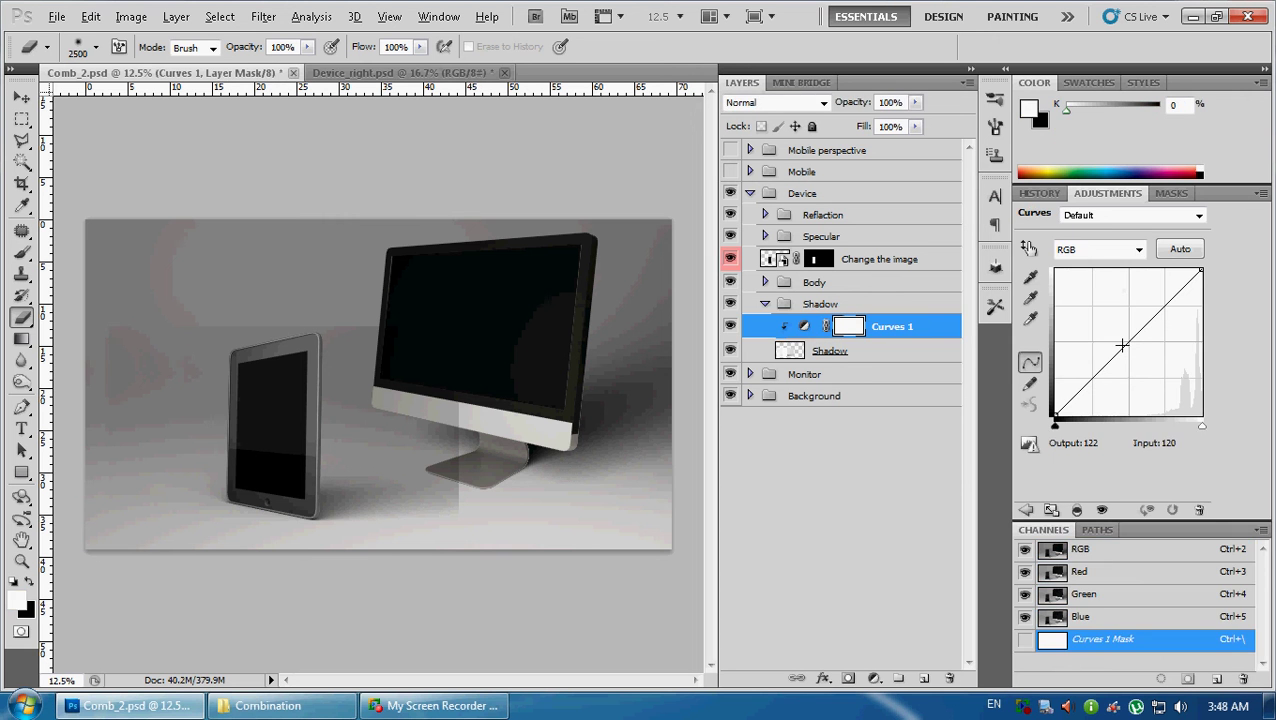
left_click_drag(1118, 352, 1095, 326)
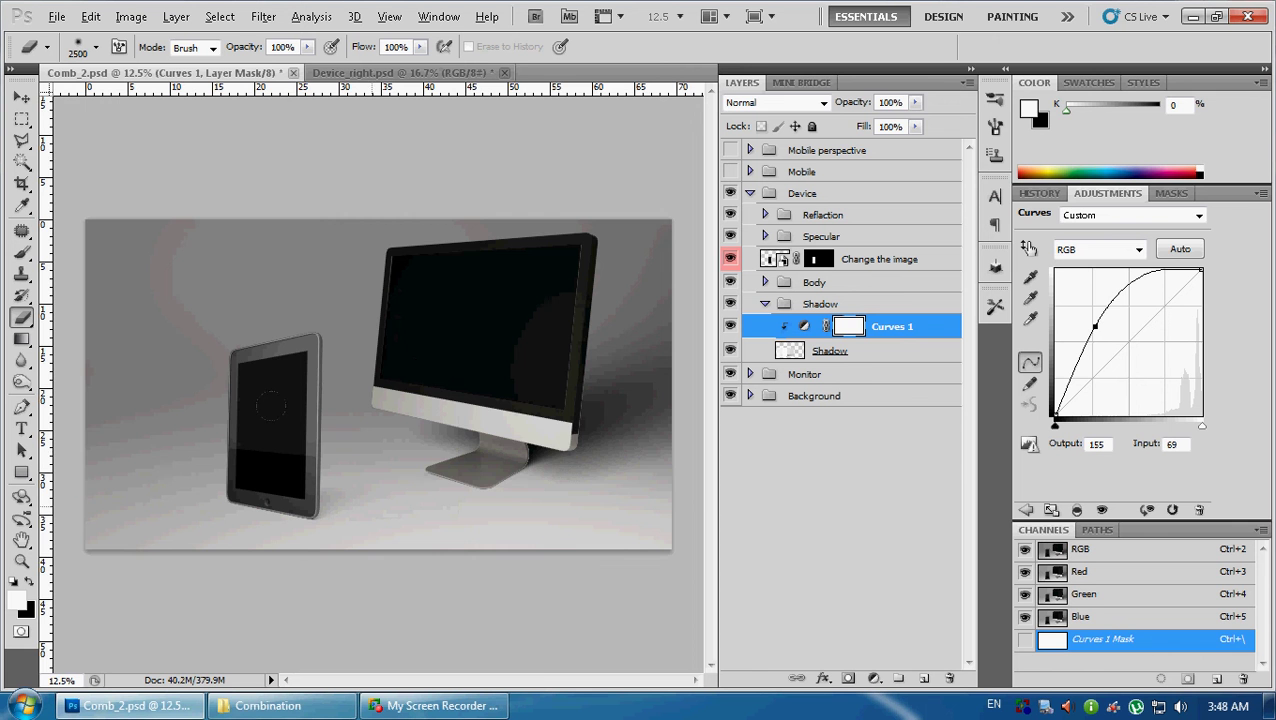
scroll(213, 404, "up", 3)
scroll(230, 340, "up", 2)
scroll(250, 260, "up", 2)
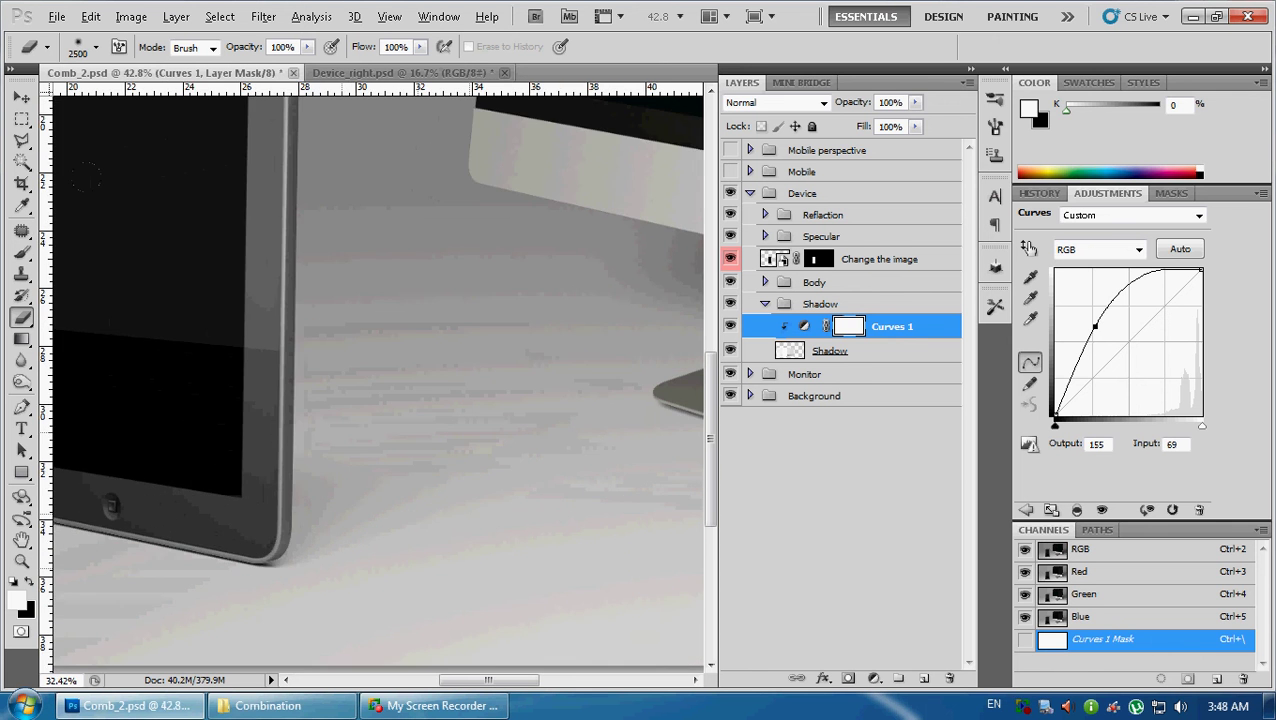
scroll(268, 188, "down", 3)
scroll(430, 340, "down", 1)
mouse_move(1095, 326)
left_mouse_down()
mouse_move(1096, 345)
mouse_move(1096, 330)
mouse_move(1116, 344)
mouse_move(1101, 342)
left_mouse_up()
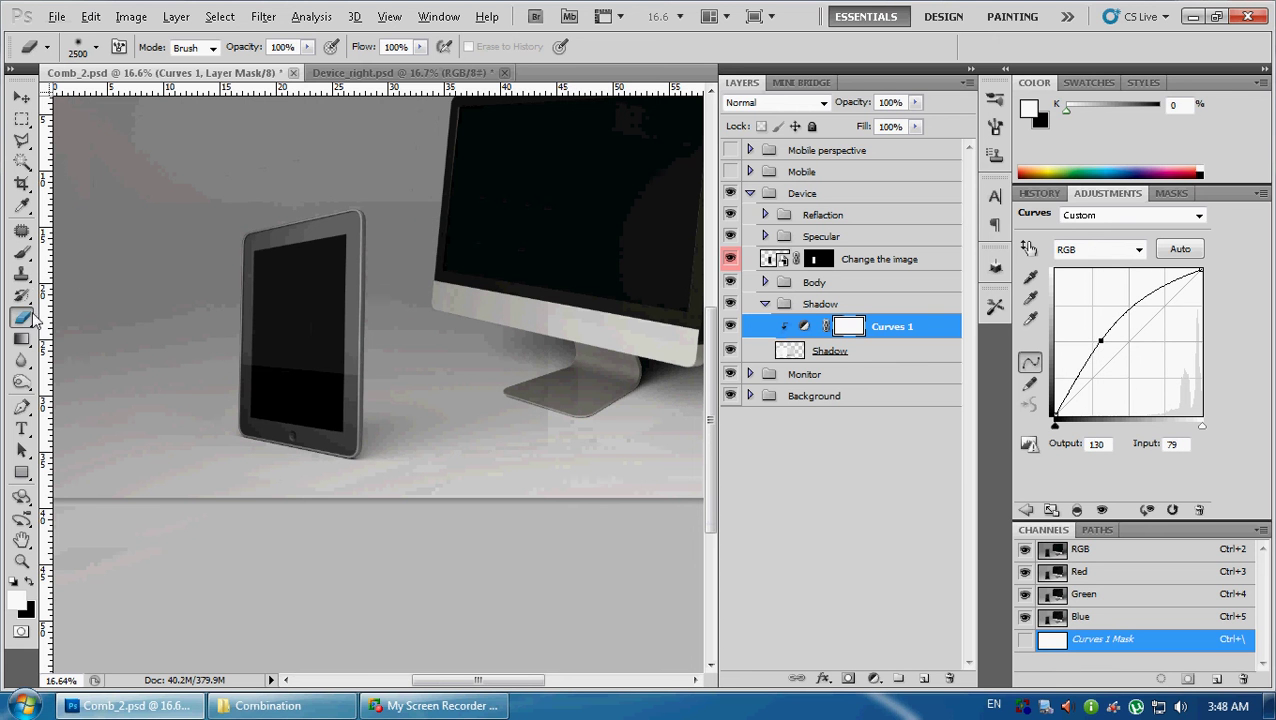
Mask out the Curves brightening near the monitor stand with a 422 px brush
right_click(514, 320)
left_click_drag(714, 357, 700, 366)
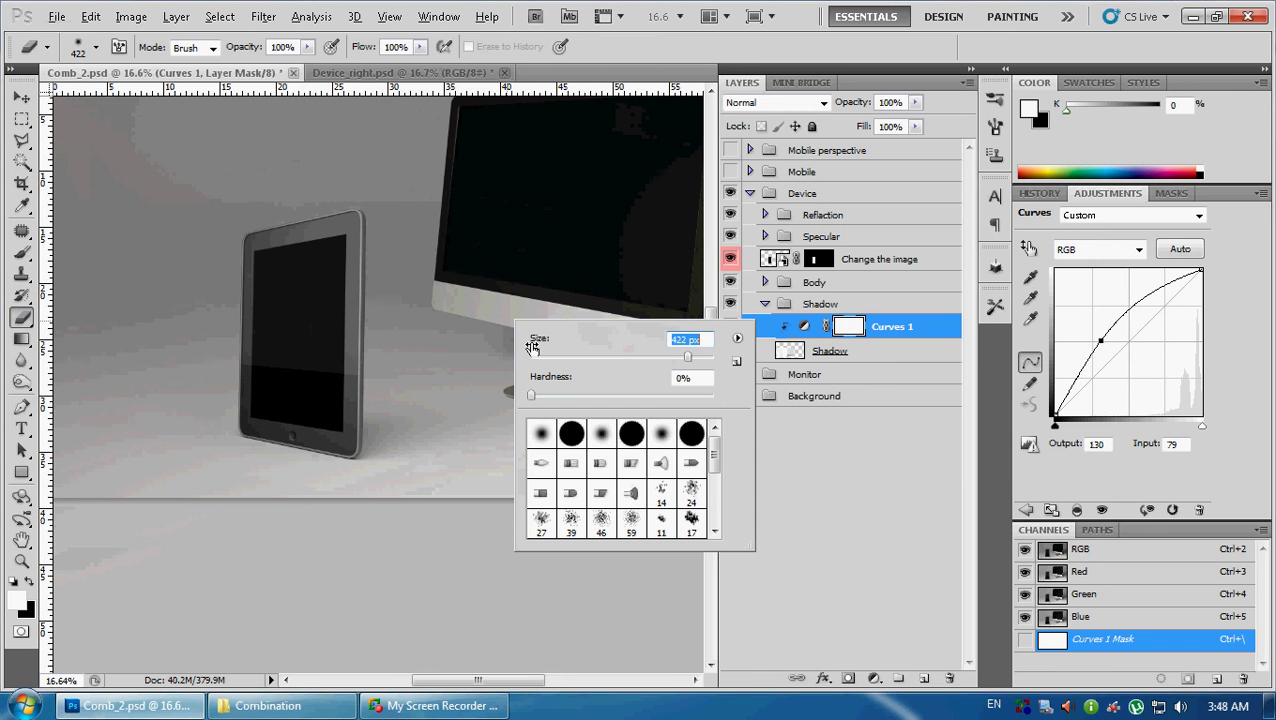
left_click_drag(524, 300, 541, 430)
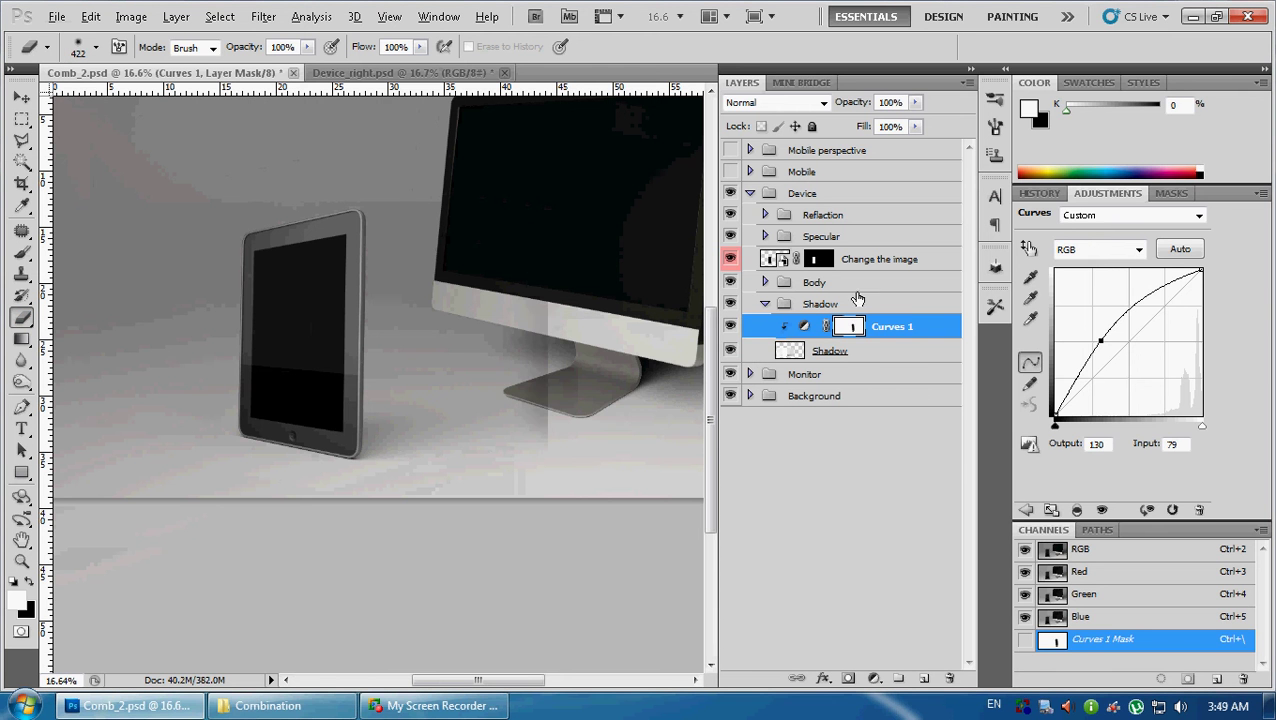
Erase the Shadow layer left of the monitor stand with a 618 px eraser
left_click(858, 352)
right_click(634, 435)
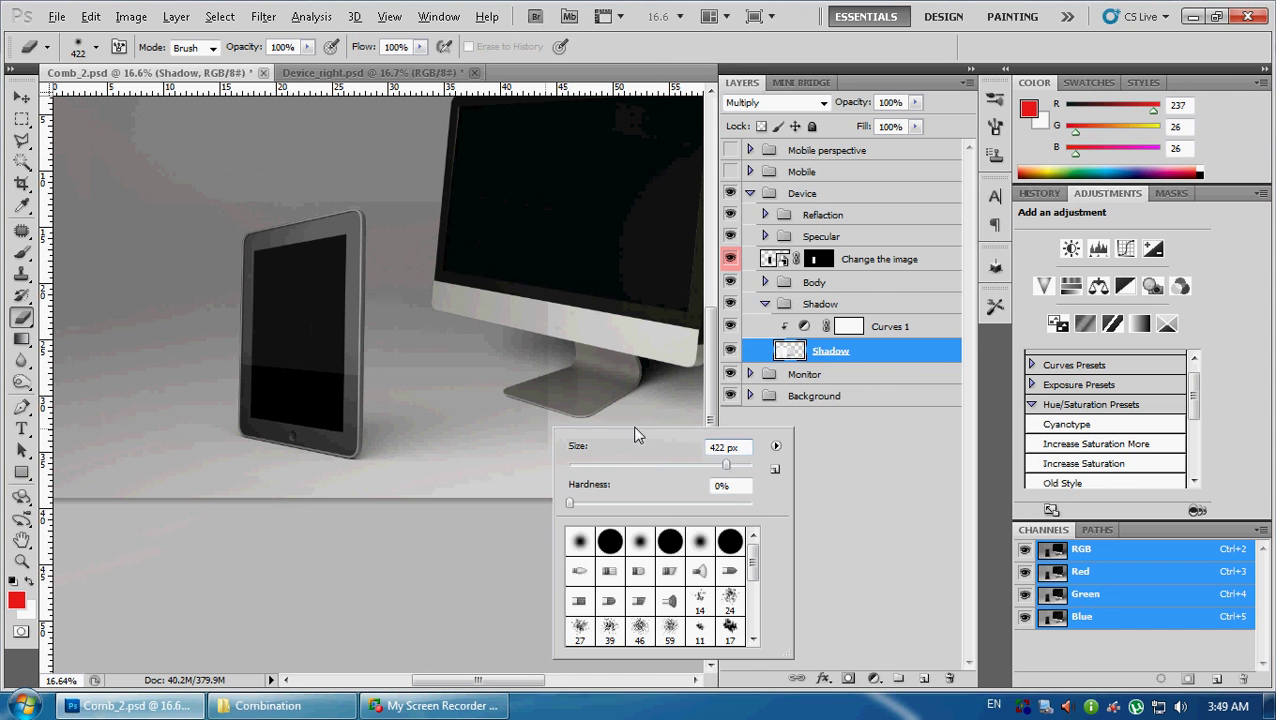
left_click_drag(726, 465, 740, 465)
key("Return")
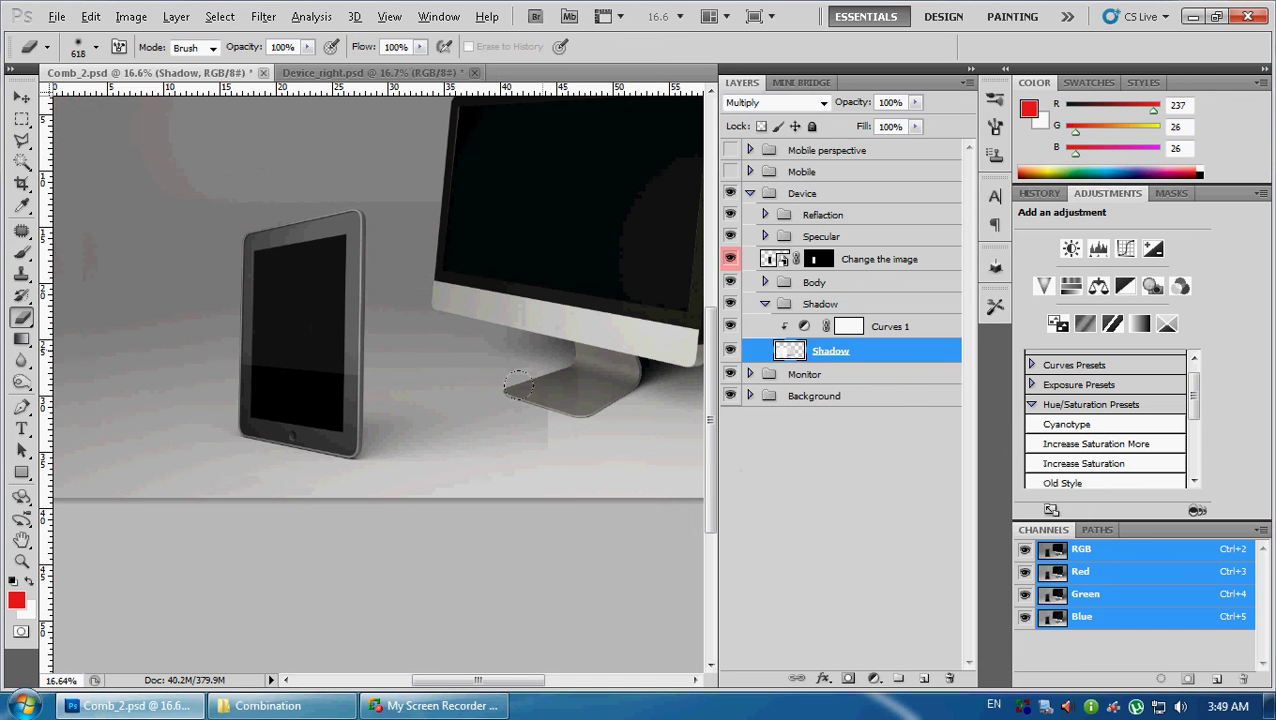
left_click_drag(518, 386, 527, 377)
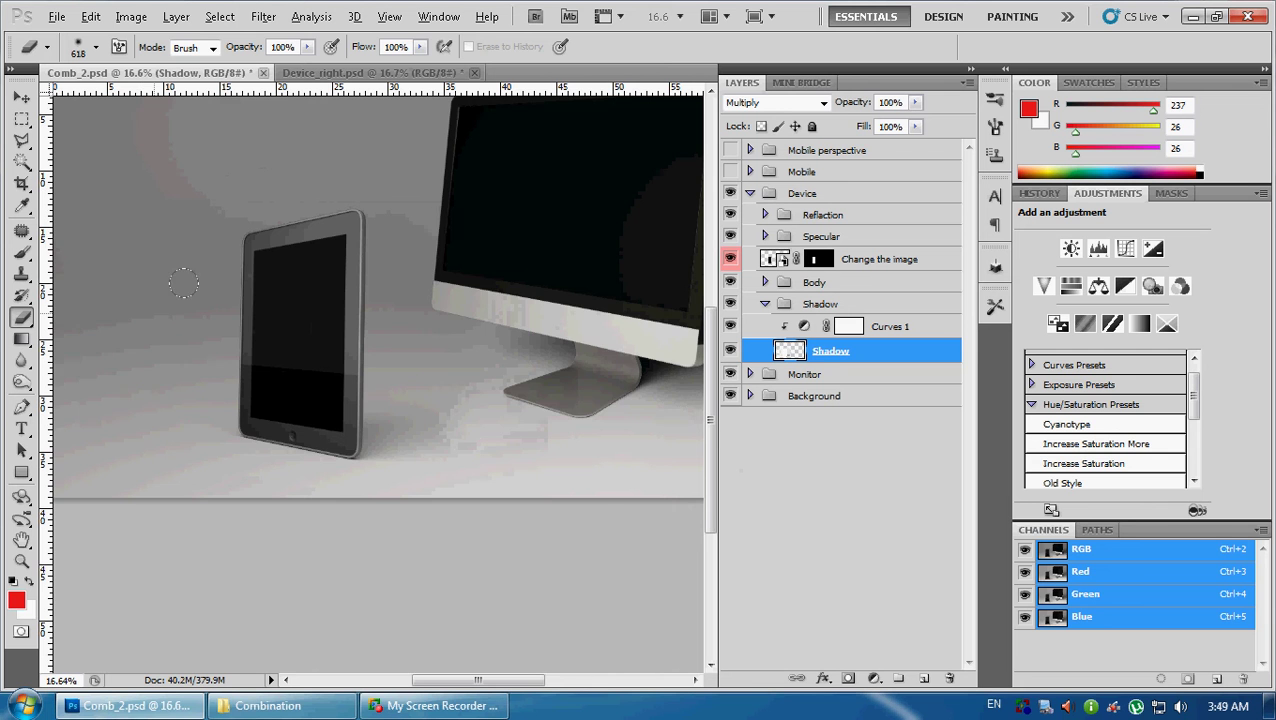
scroll(184, 283, "down", 3)
left_click(22, 100)
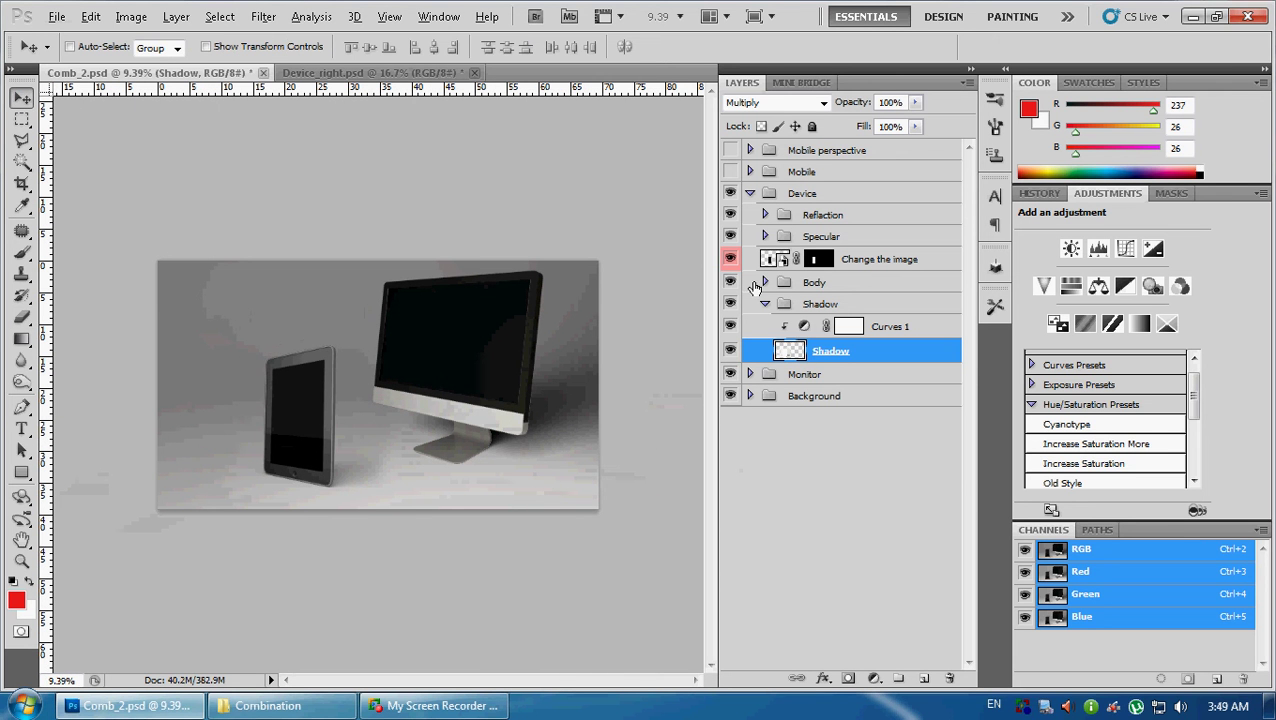
Select the collapsed Device group and nudge the tablet slightly up and left
left_click(765, 304)
left_click(750, 193)
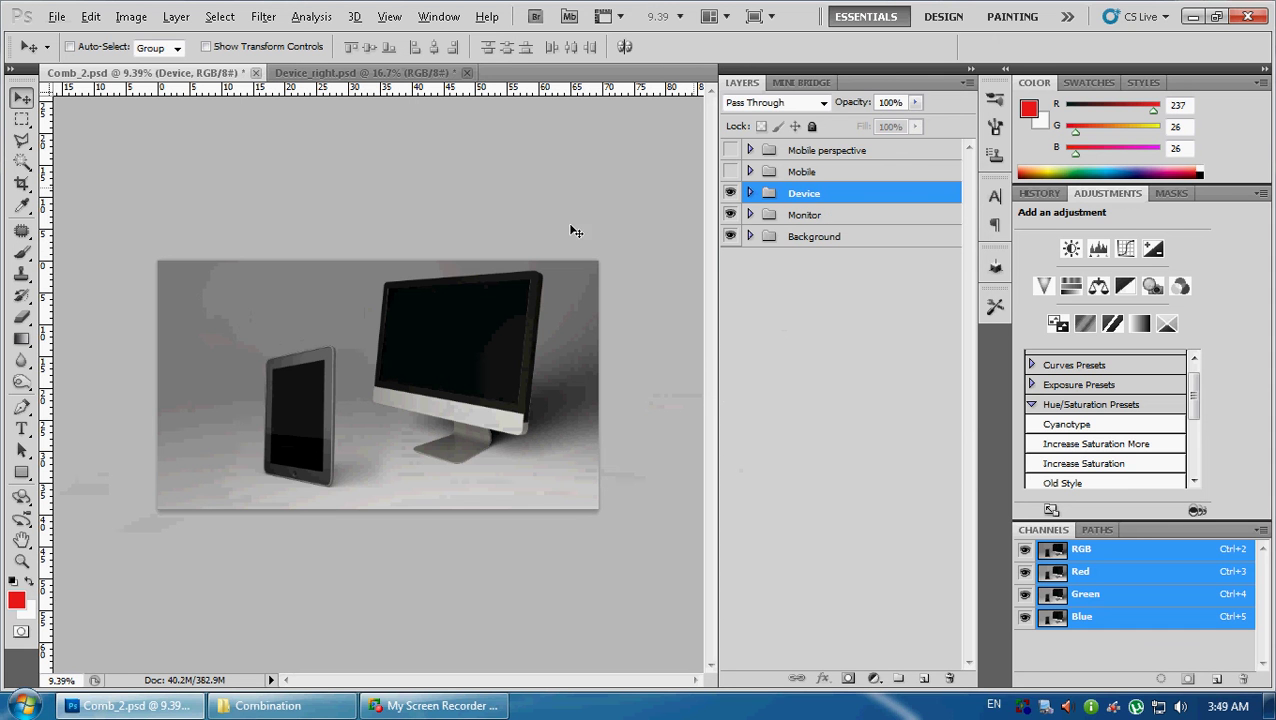
left_click(749, 192)
left_click(780, 305)
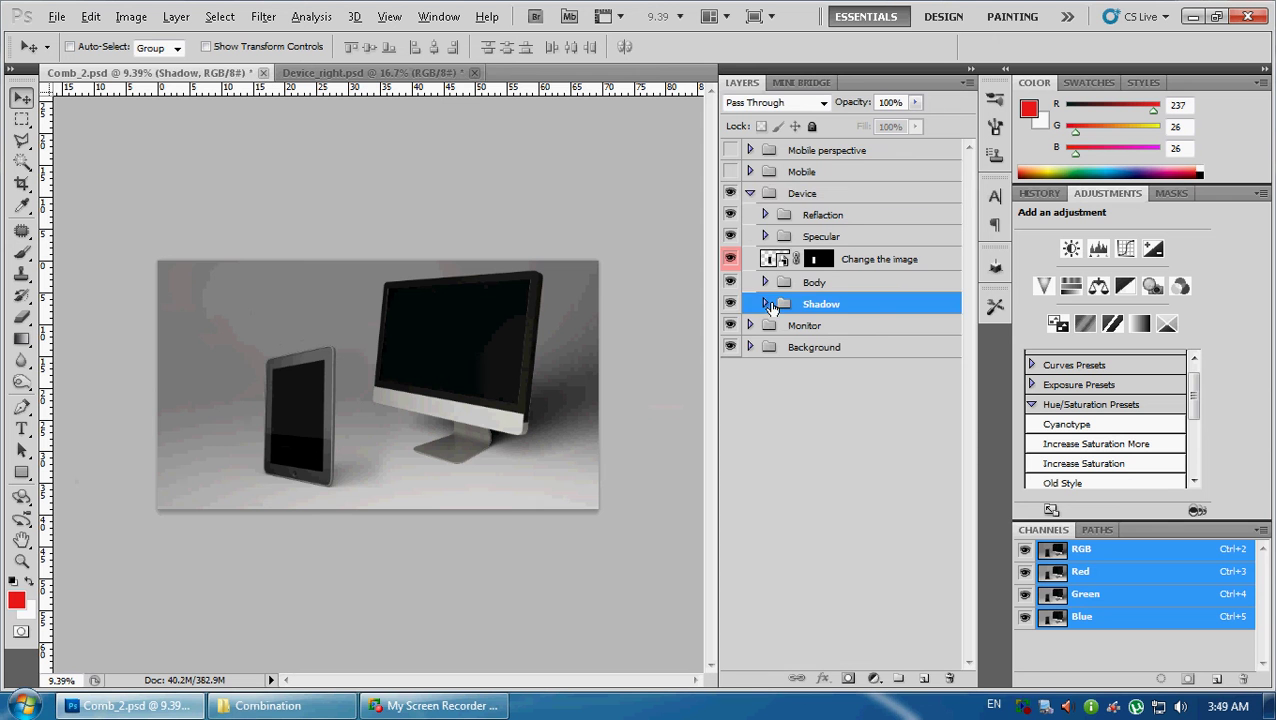
left_click(750, 193)
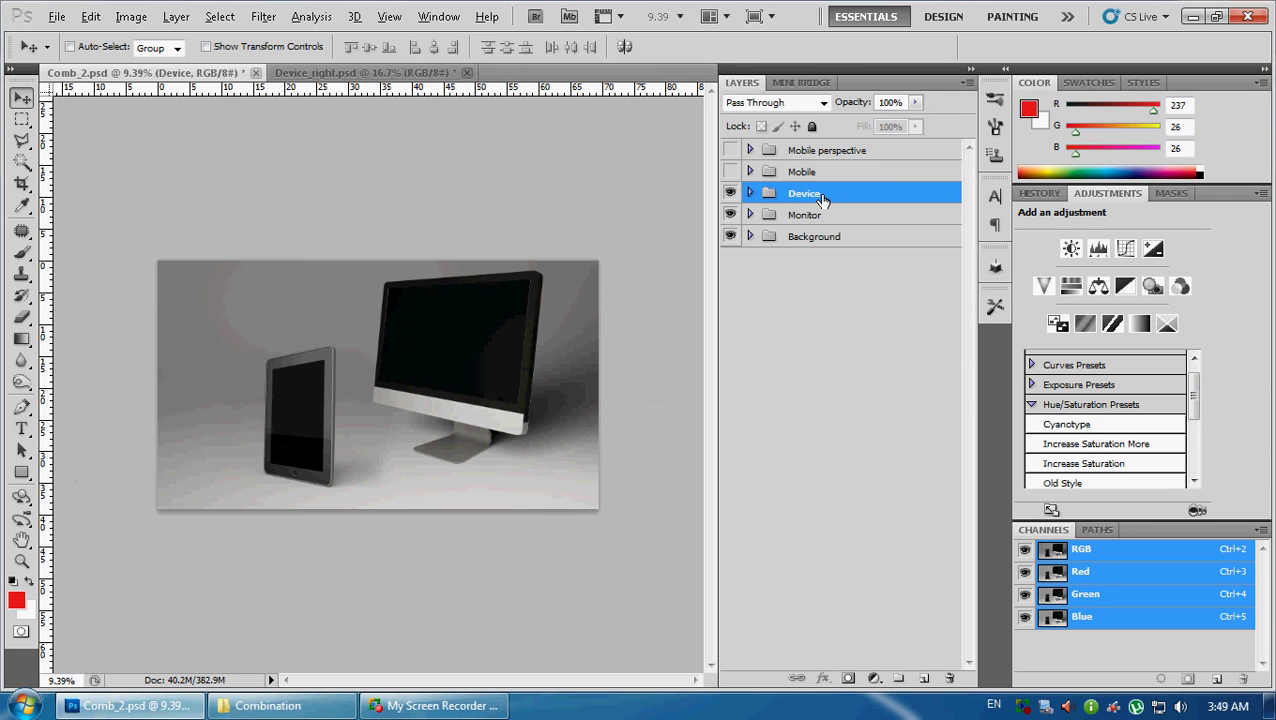
key("ctrl+plus")
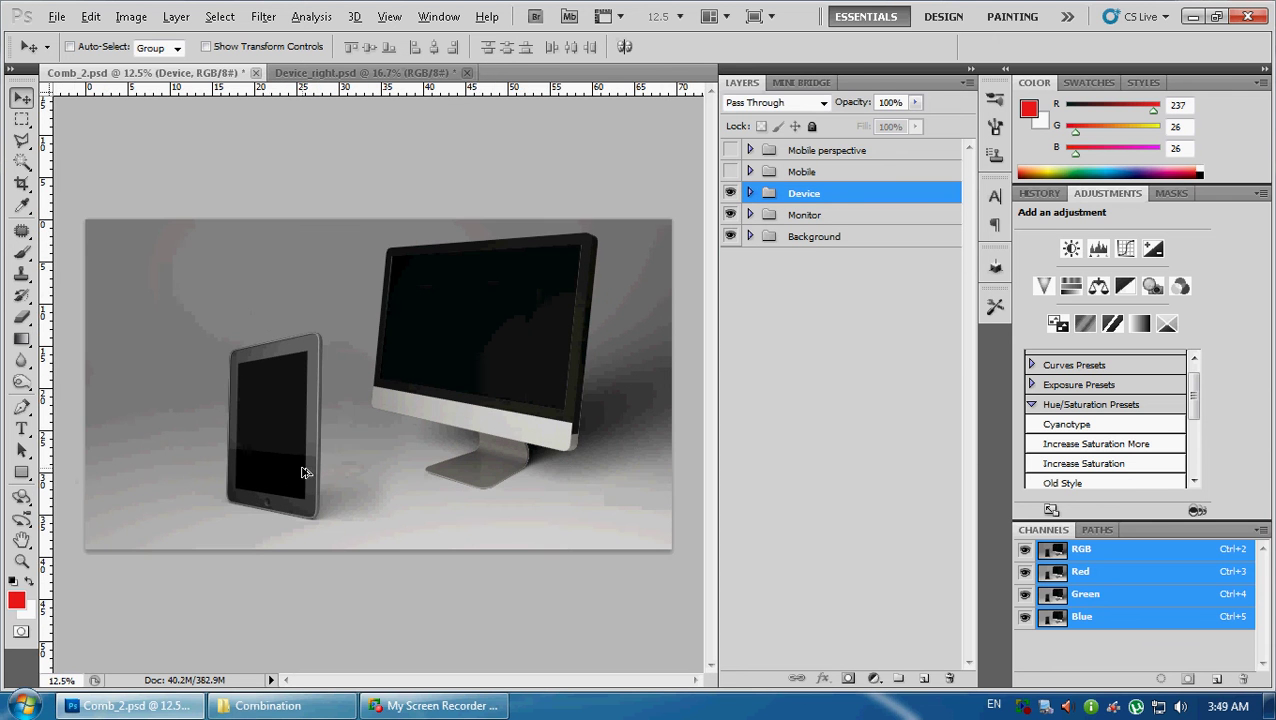
mouse_move(268, 426)
left_mouse_down()
mouse_move(227, 399)
mouse_move(262, 440)
left_mouse_up()
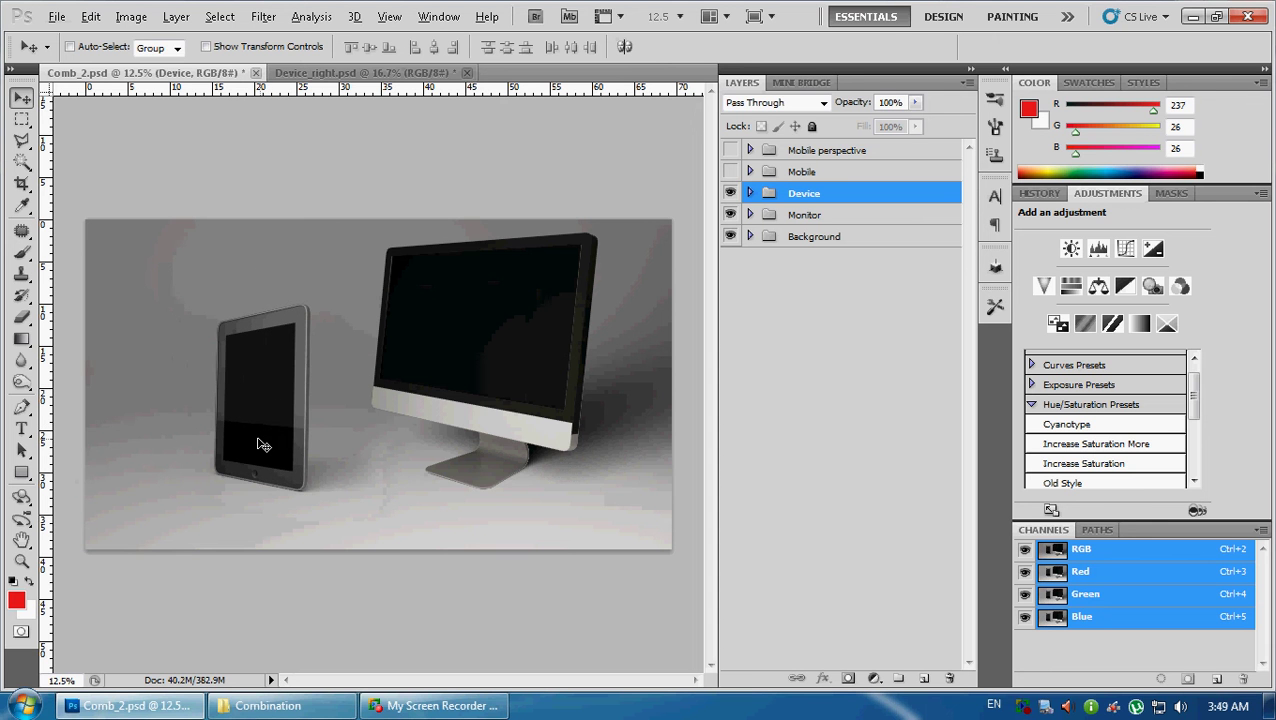
Try enlarging and tilting the tablet with Free Transform, then undo it
key("ctrl+t")
left_click_drag(446, 298, 541, 250)
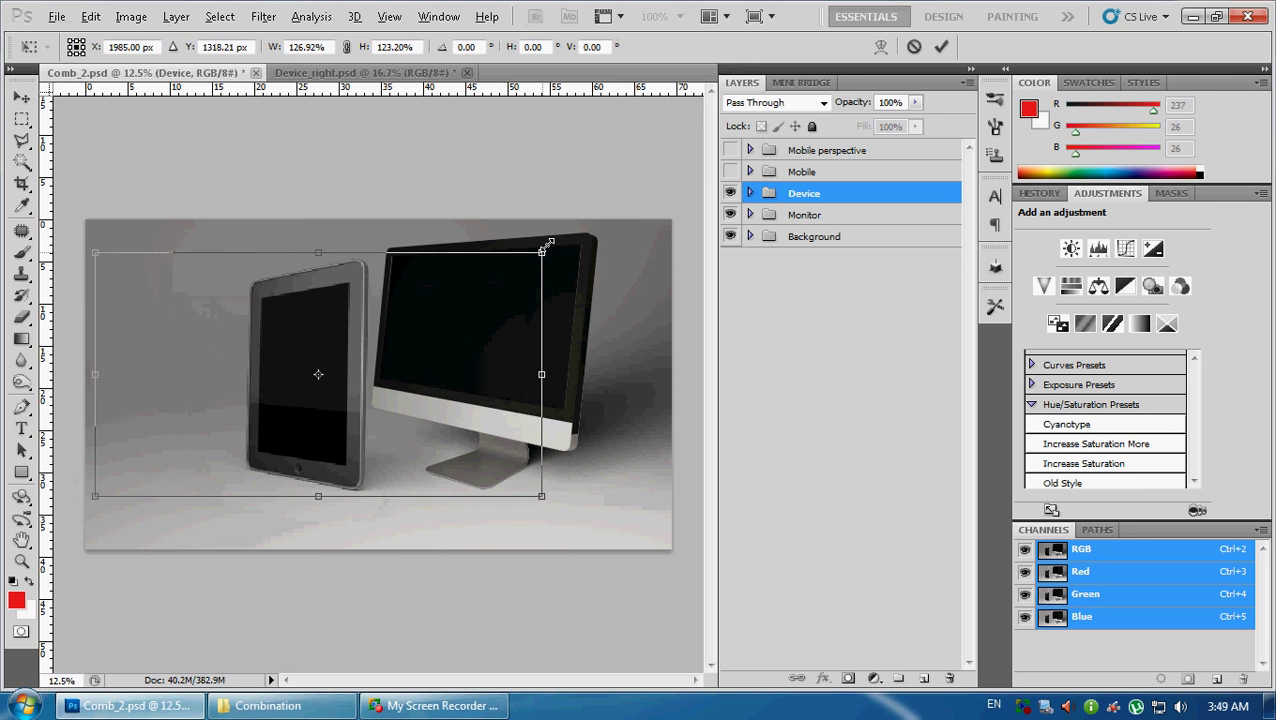
left_click_drag(597, 383, 550, 478)
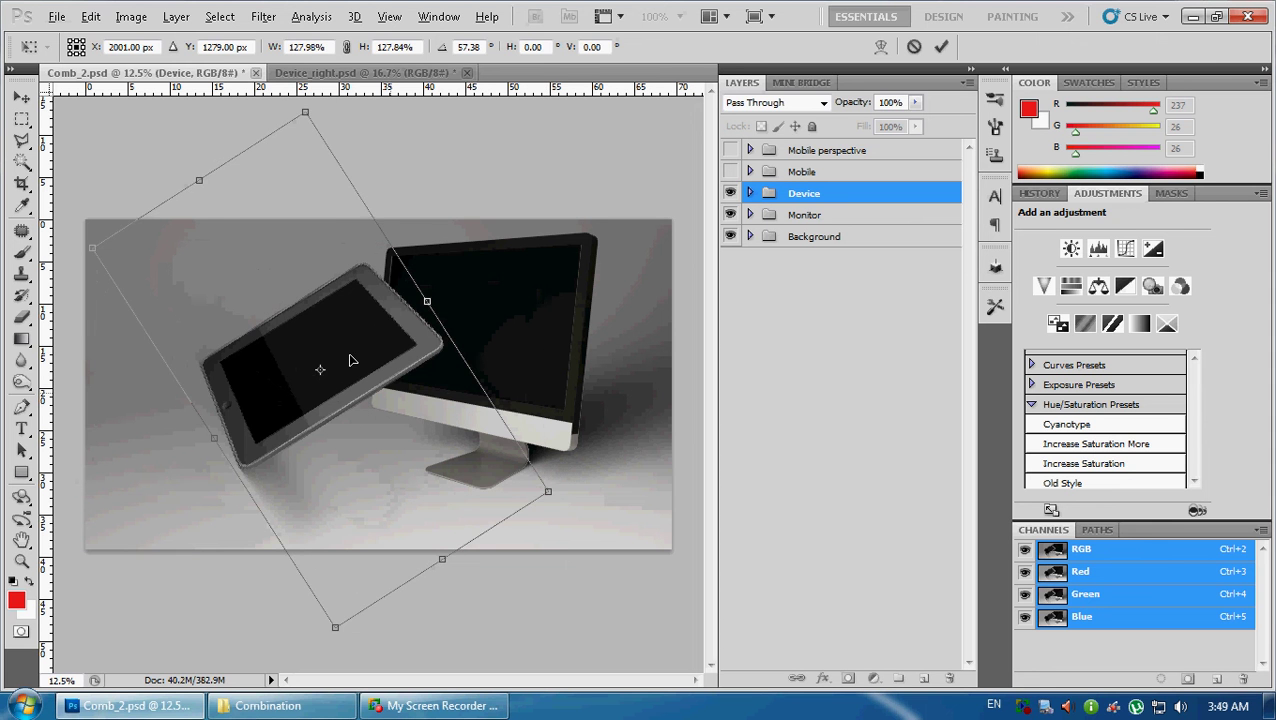
left_click_drag(351, 360, 302, 382)
left_click(941, 46)
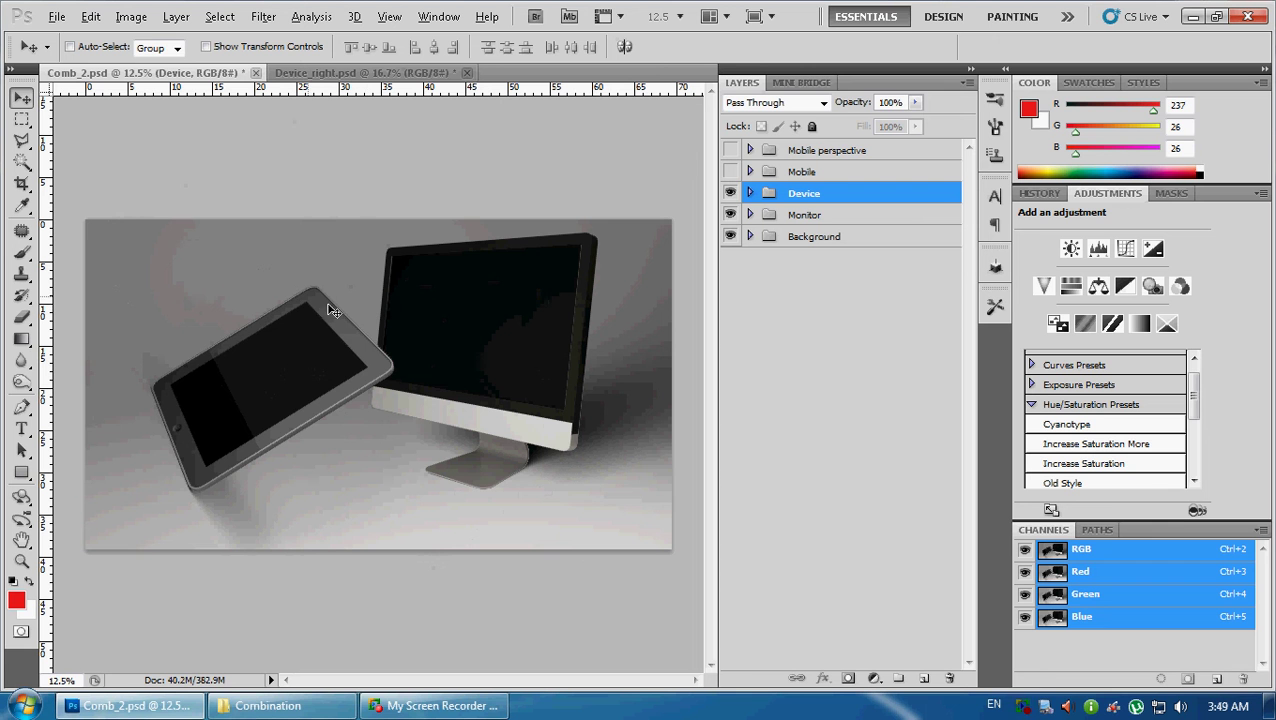
key("ctrl+z")
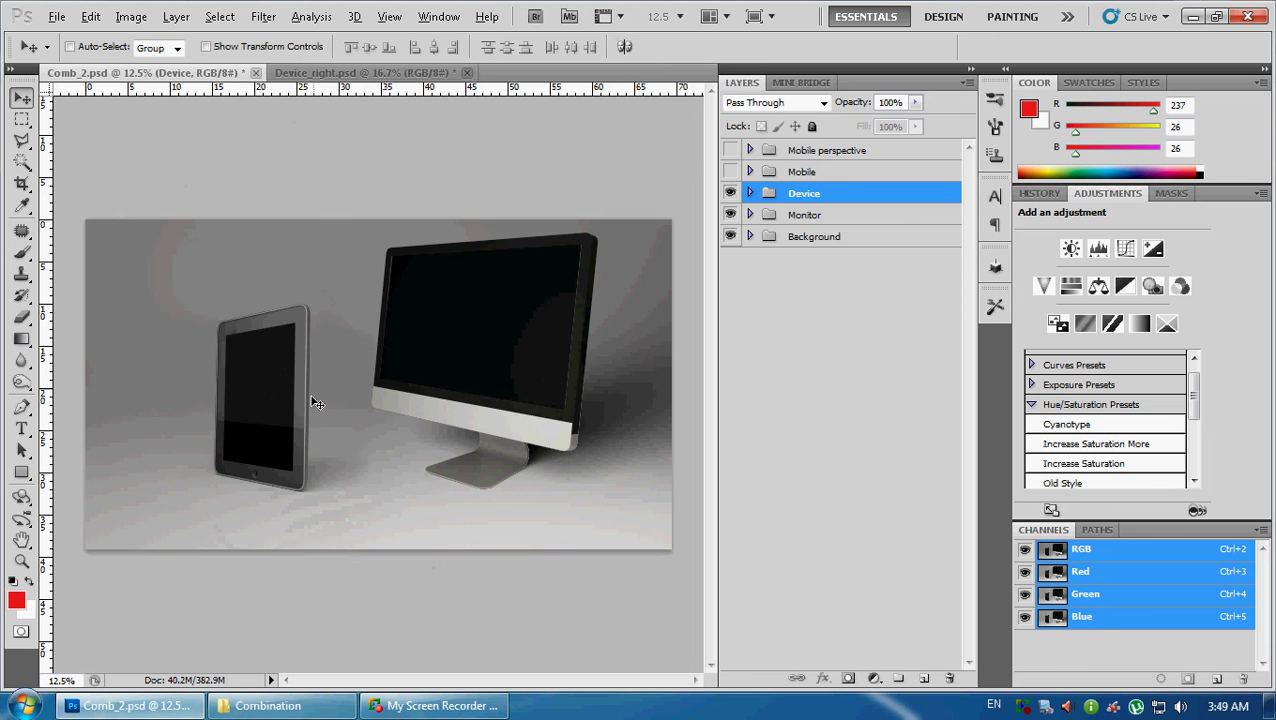
Try resizing and shifting the tablet again, then cancel the transform
key("ctrl+t")
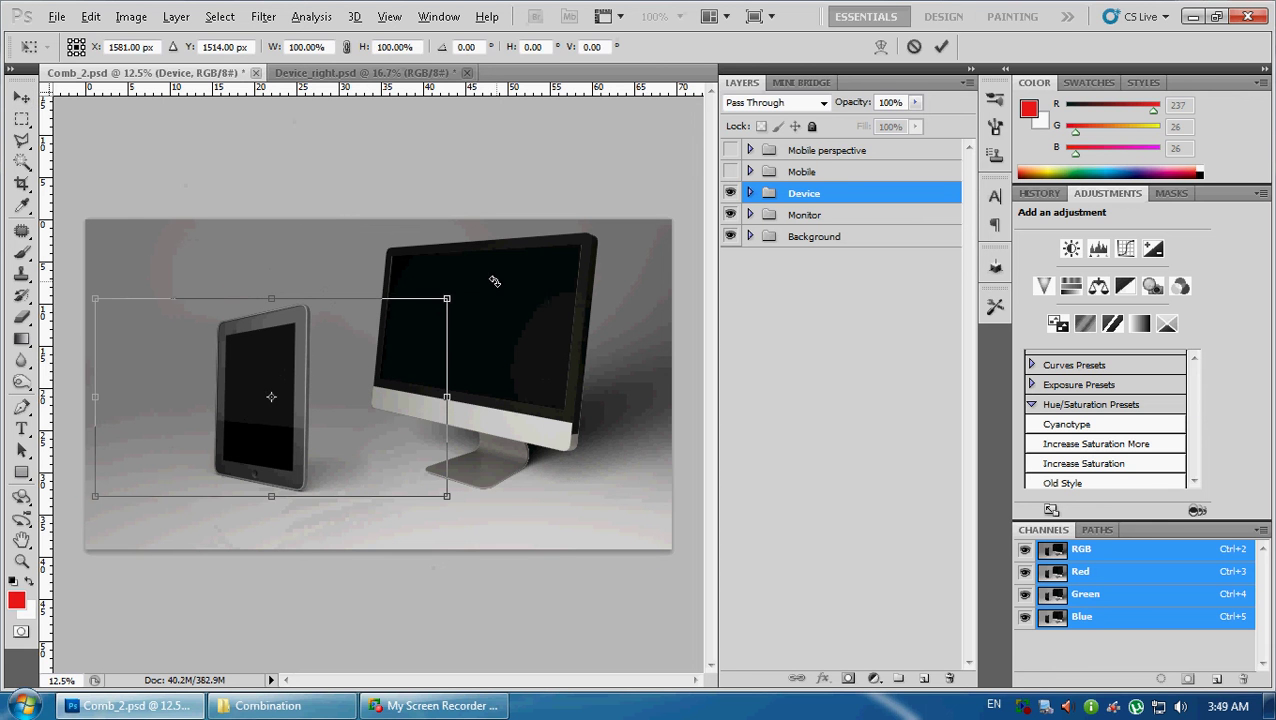
mouse_move(446, 298)
left_mouse_down()
mouse_move(279, 408)
mouse_move(450, 295)
left_mouse_up()
left_click_drag(452, 396, 597, 396)
left_click_drag(383, 376, 252, 380)
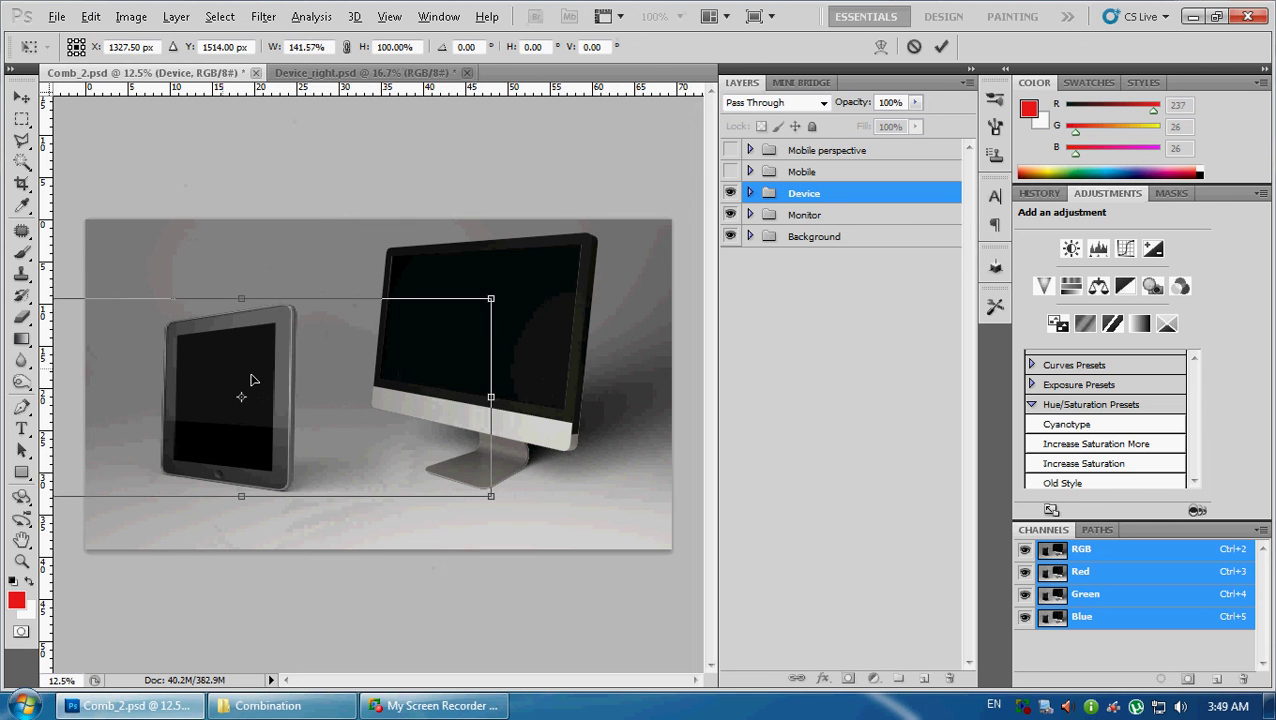
left_click(914, 46)
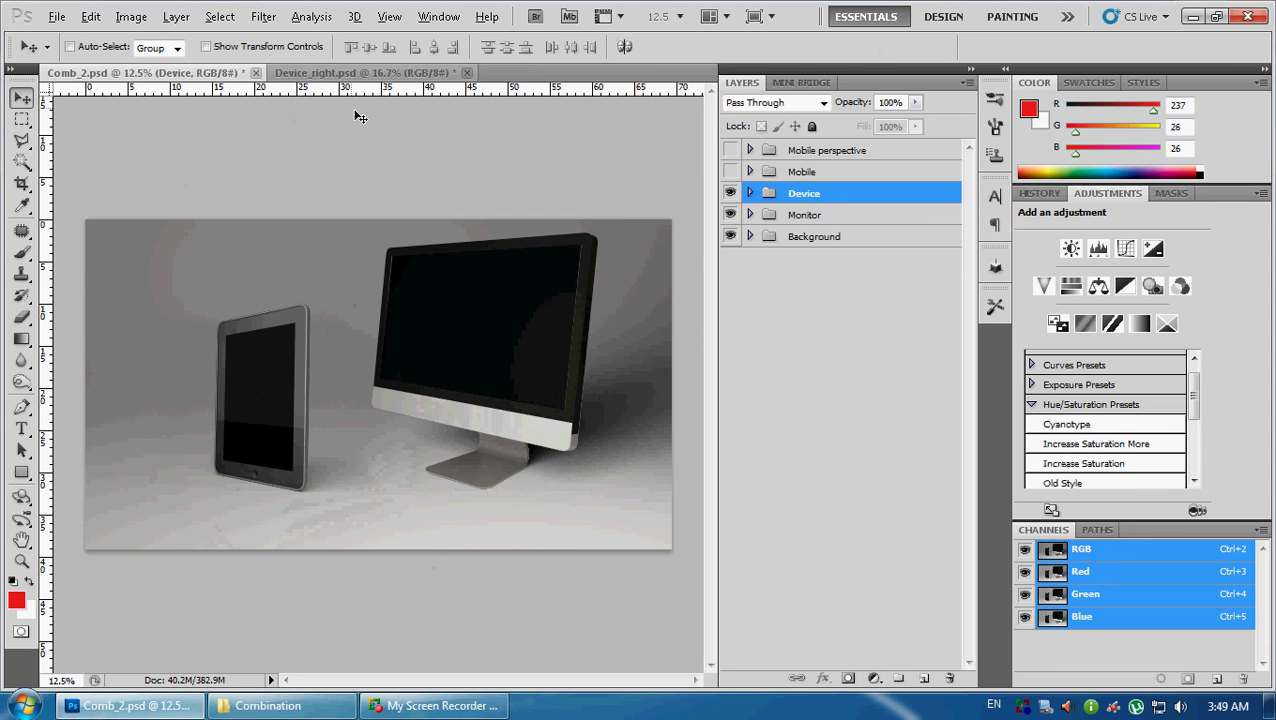